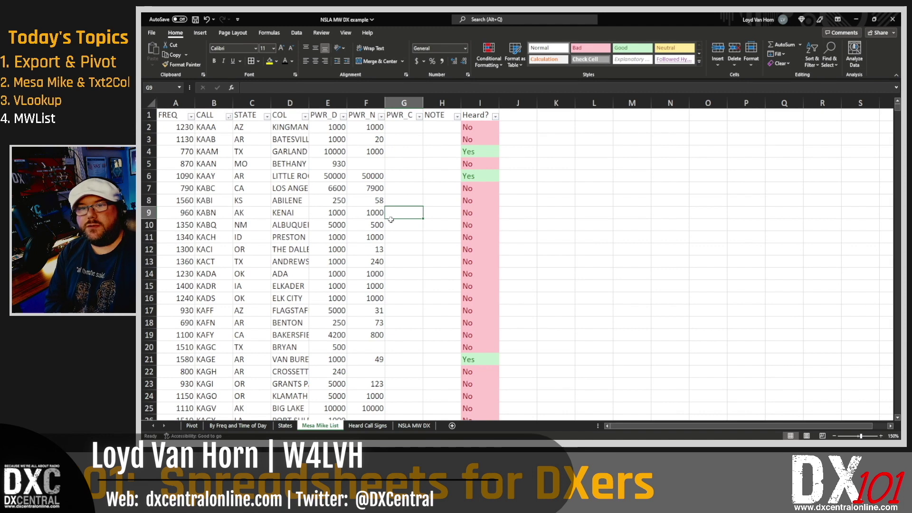
Step: Create a PivotTable on a new worksheet from the entire Mesa Mike List data range
key(ctrl+a)
key(ctrl+c)
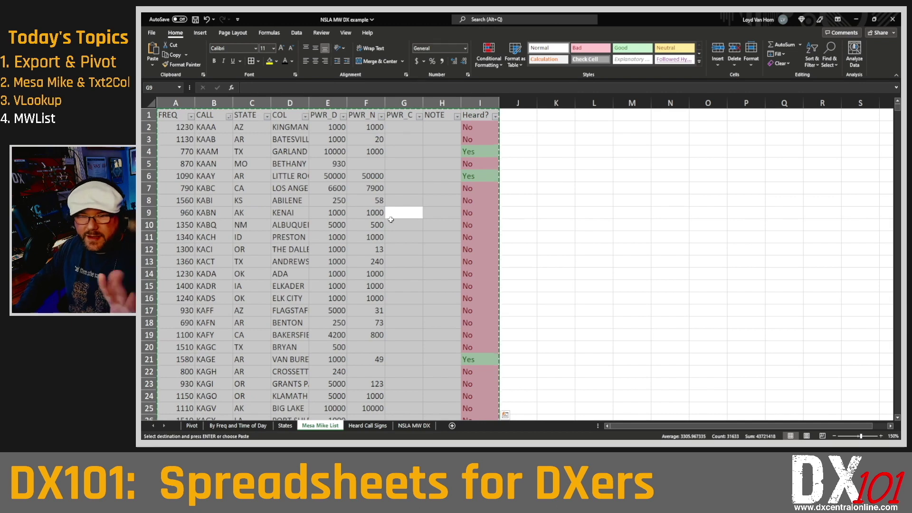
click(391, 220)
key(ctrl+a)
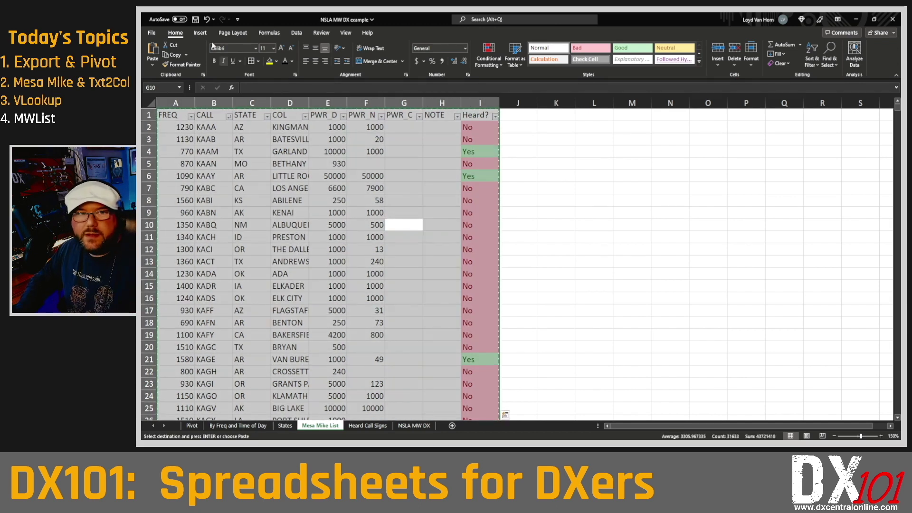
click(200, 32)
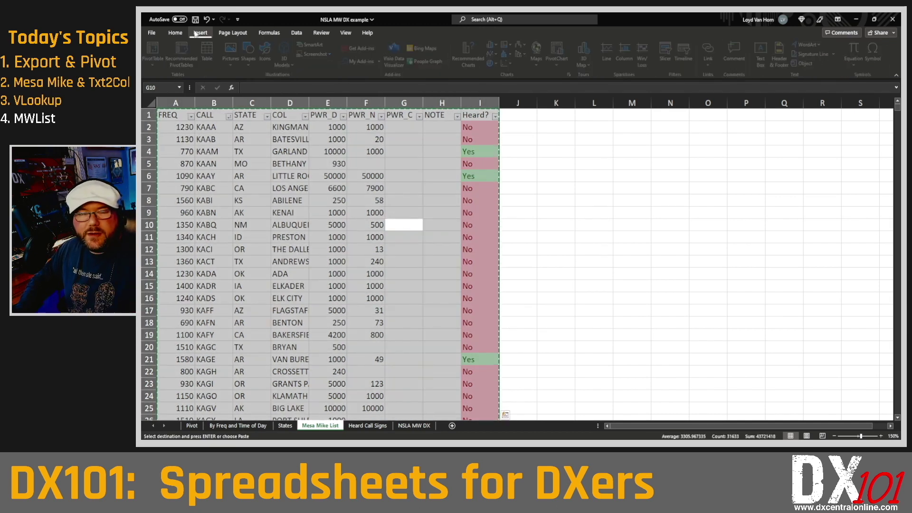
click(157, 52)
click(523, 232)
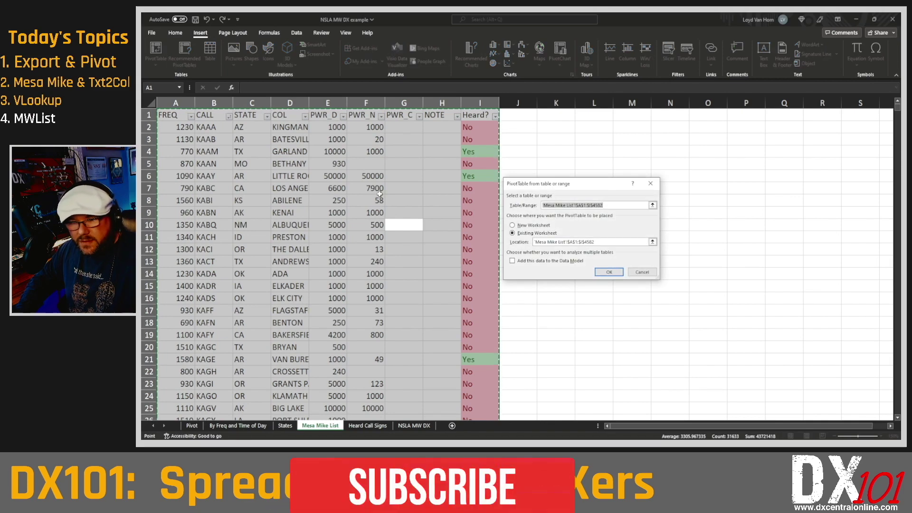
click(526, 225)
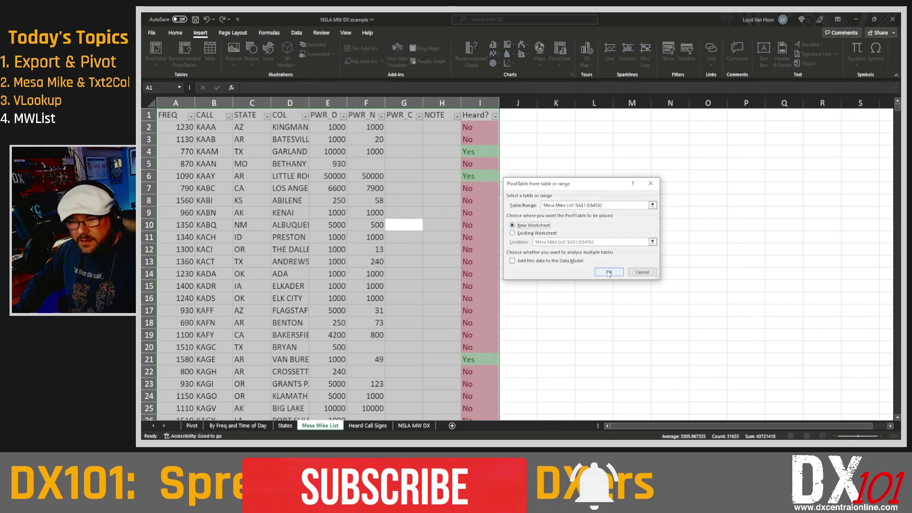
click(609, 273)
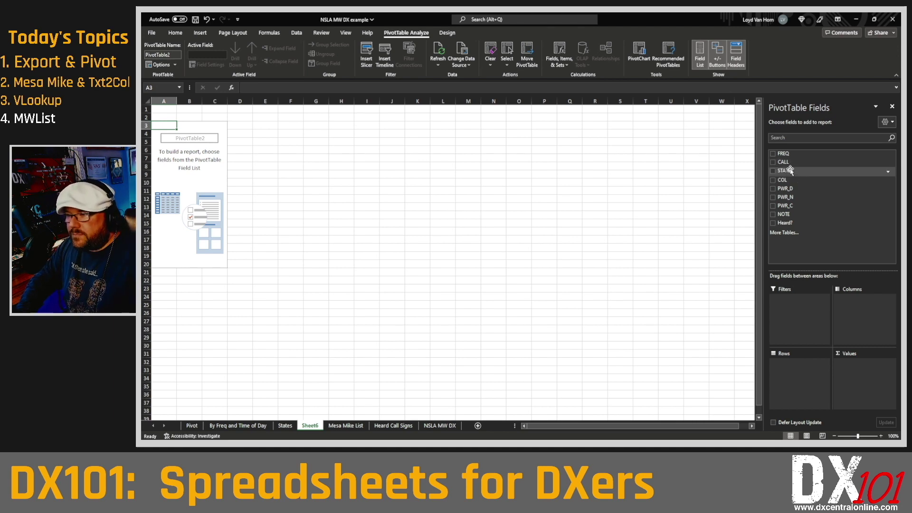
Step: Lay out the PivotTable with STATE as rows, Heard? as columns and the count of CALL as values
drag(791, 172, 802, 380)
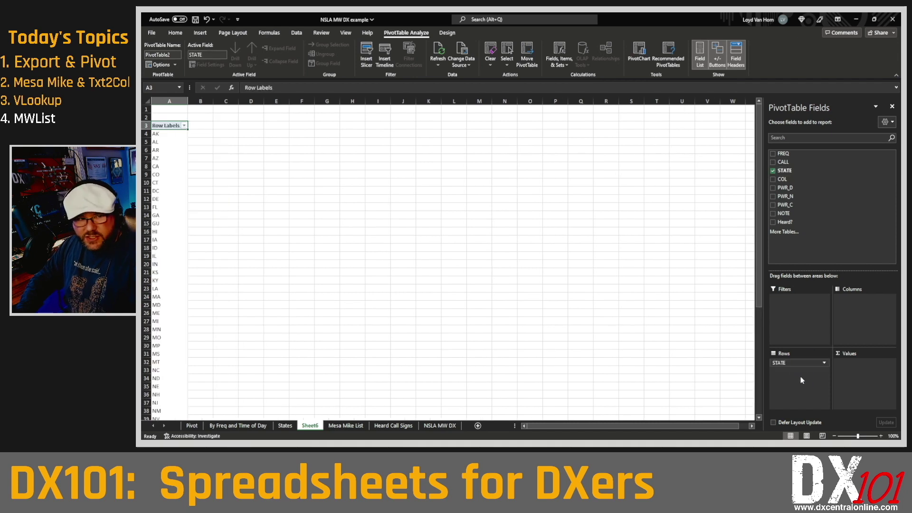
drag(789, 221, 860, 314)
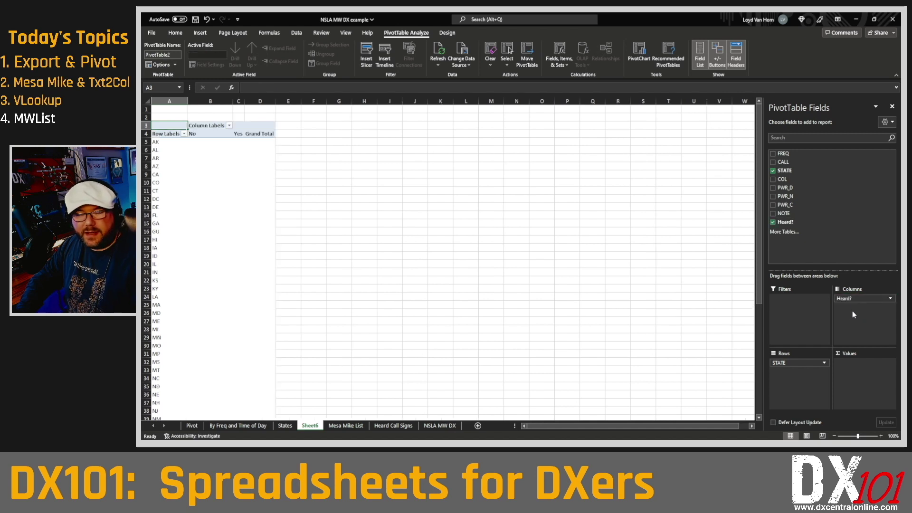
drag(783, 162, 854, 390)
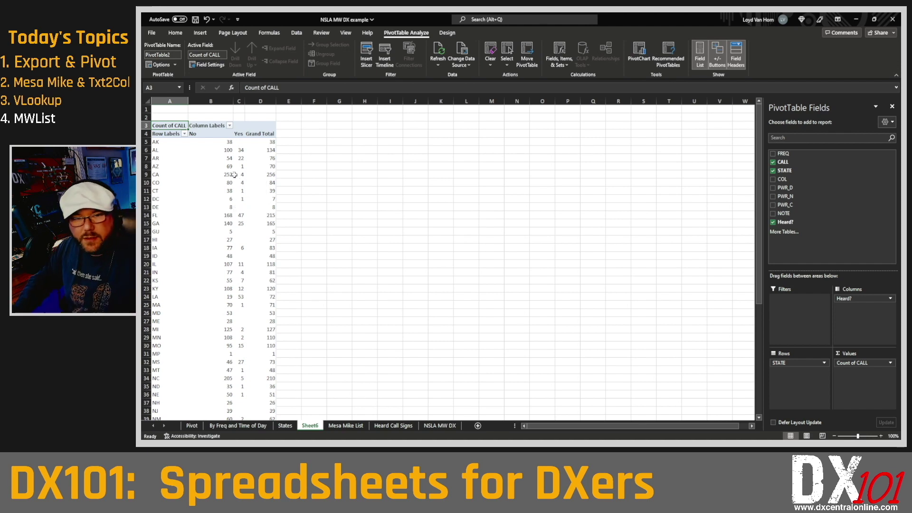
Step: Copy the whole PivotTable and paste it as plain values at cell A1 of a new worksheet
key(ctrl+shift+End)
key(ctrl+c)
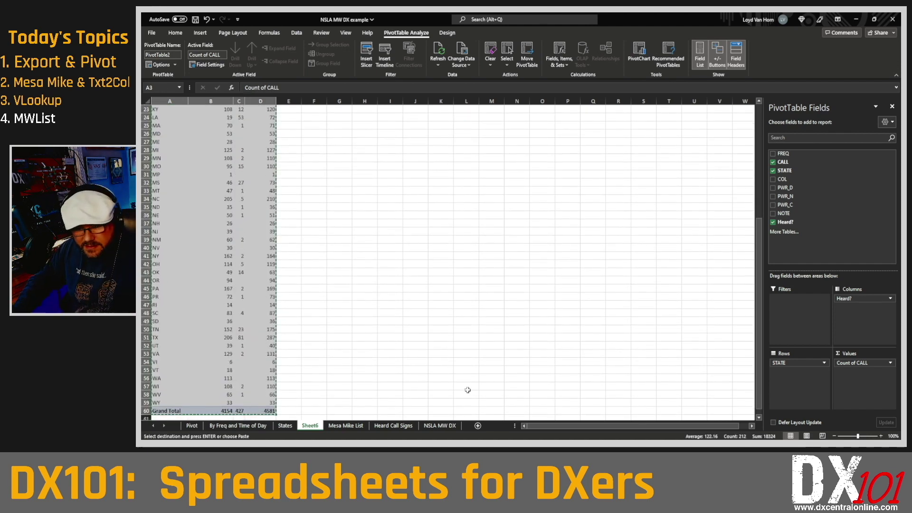
click(478, 425)
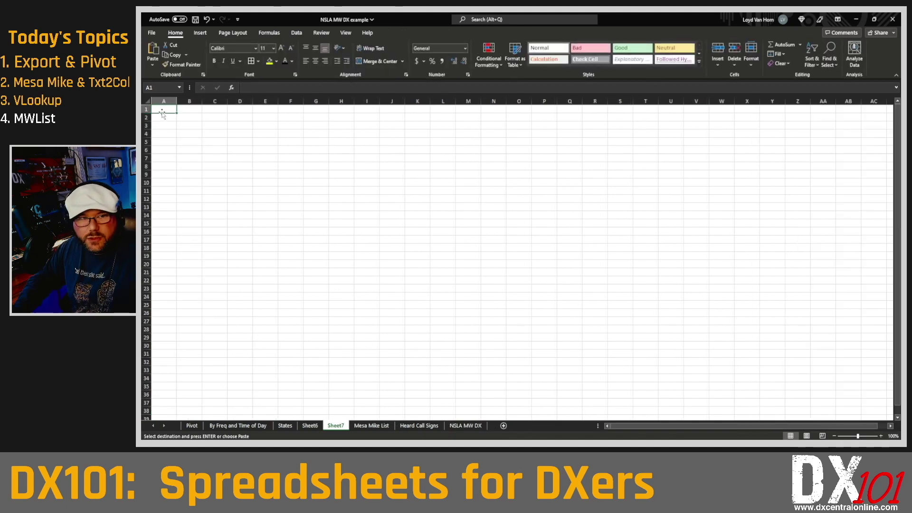
right_click(162, 113)
click(195, 159)
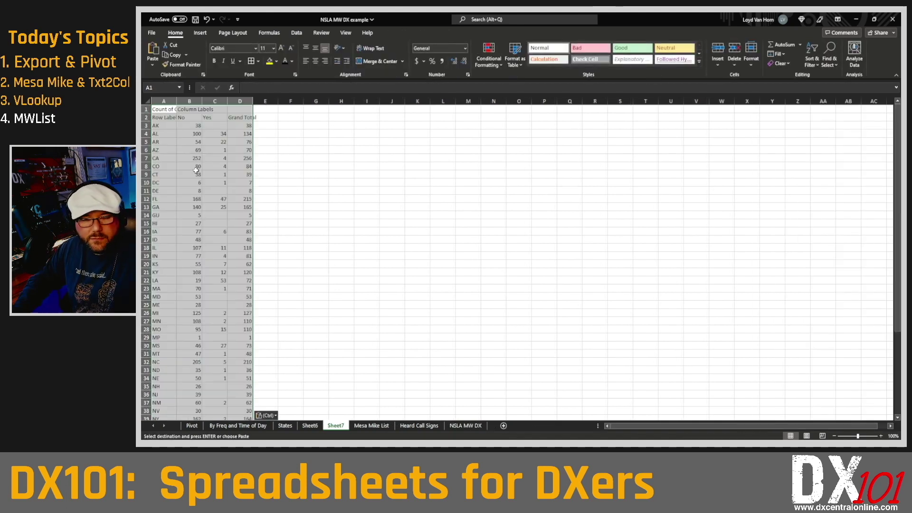
Step: Delete the first row of the pasted data, which holds the Count of CALL and Column Labels captions
click(165, 110)
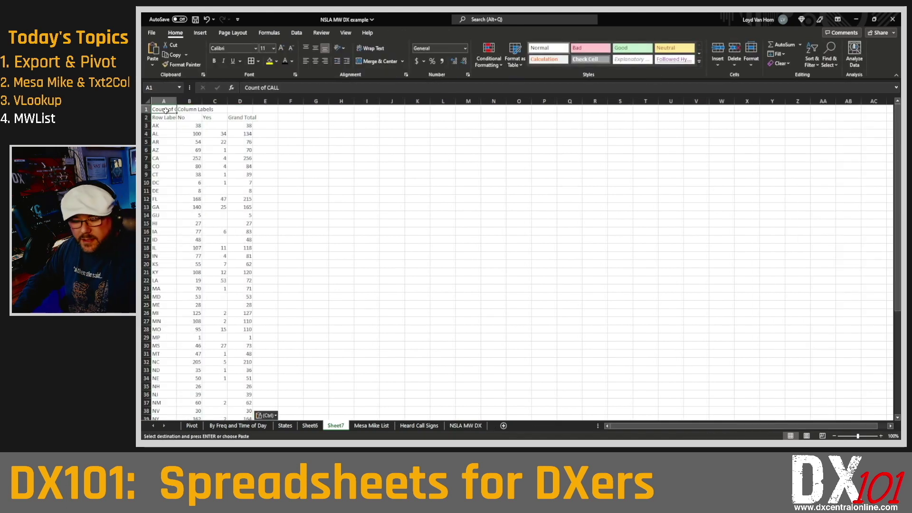
click(145, 110)
right_click(146, 109)
click(178, 202)
Step: Enter the headers State, Not Heard, Heard, Total Stations and % of Total in cells A1 to E1
click(165, 109)
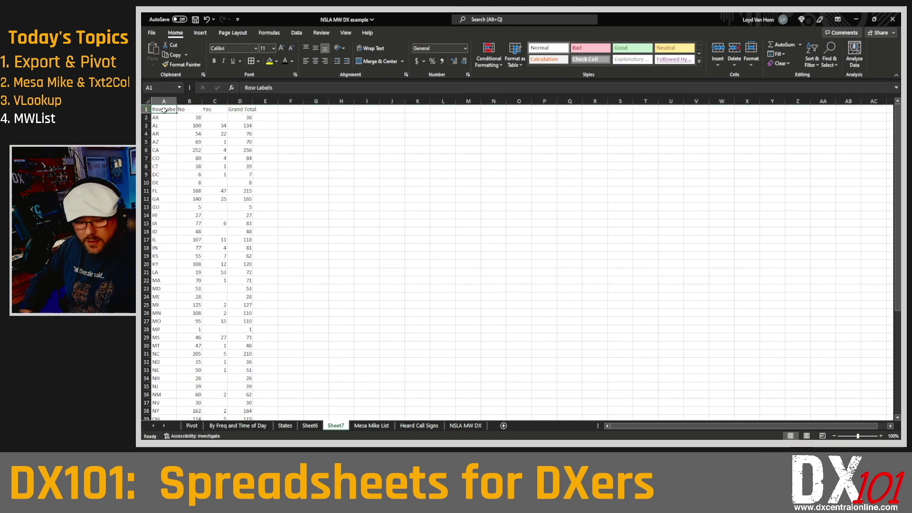
text(State)
key(Tab)
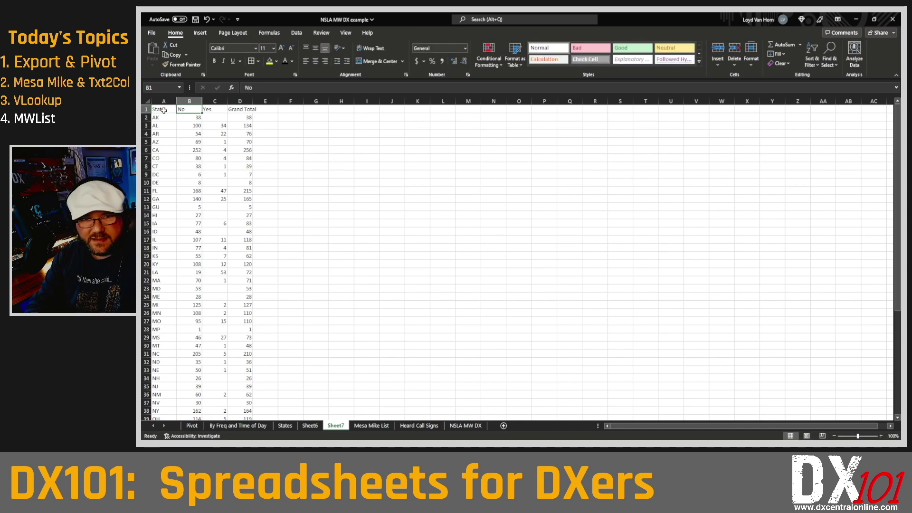
text(Not Heard)
key(Tab)
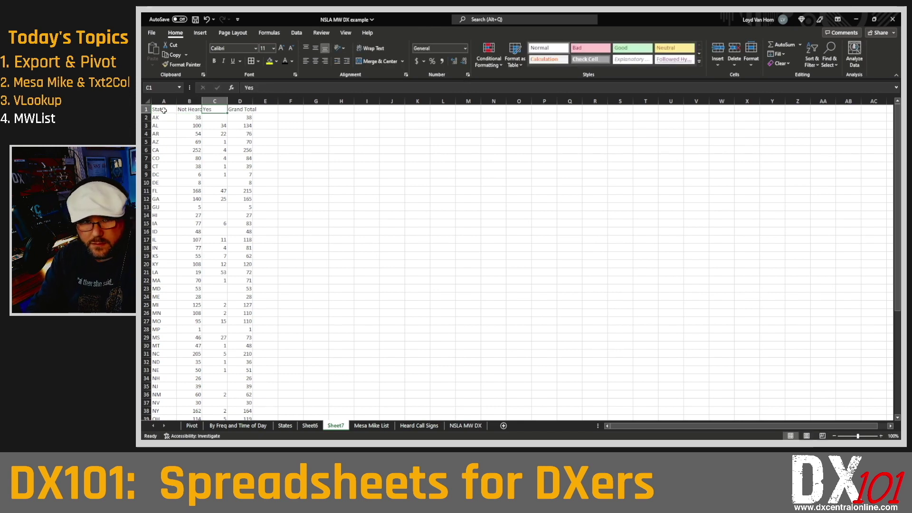
text(Heard)
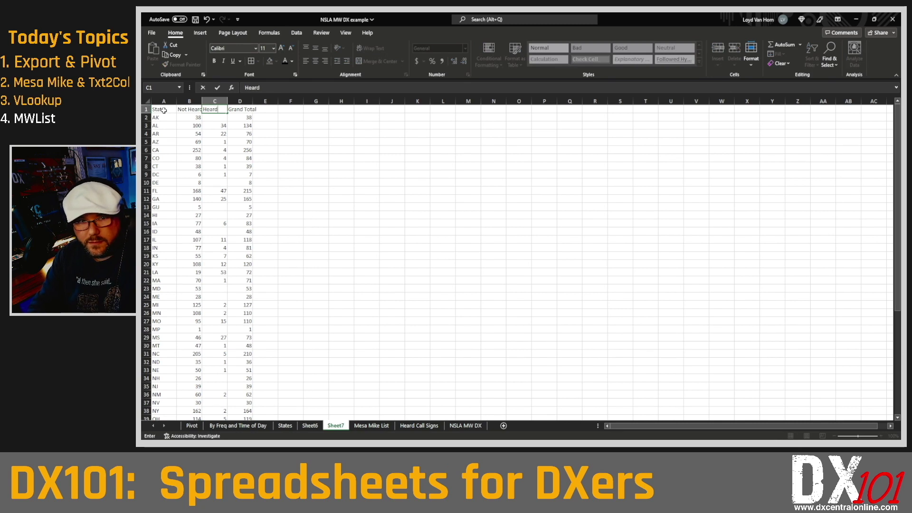
key(Tab)
text(Total S)
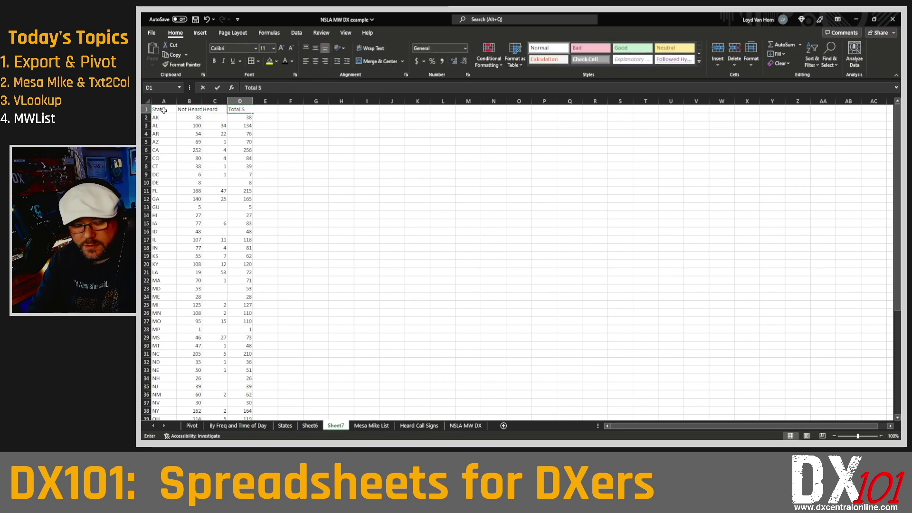
text(tations)
key(Tab)
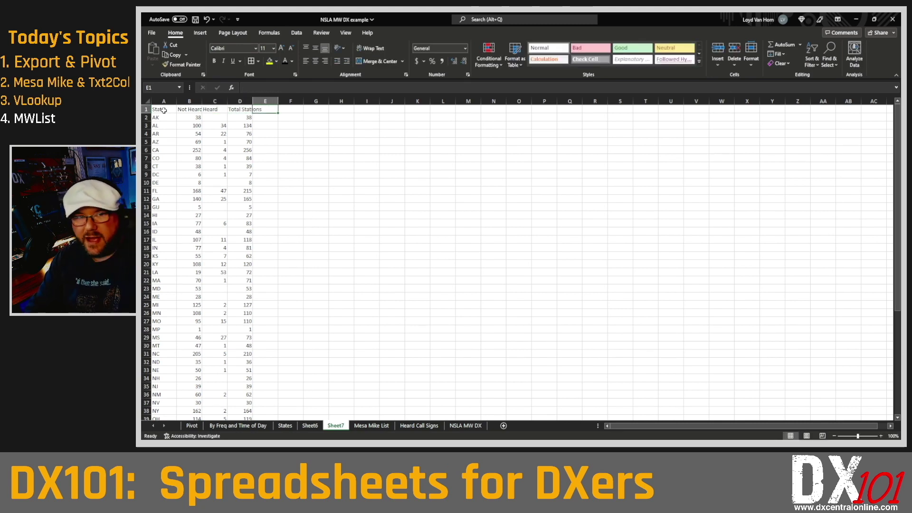
text(% o)
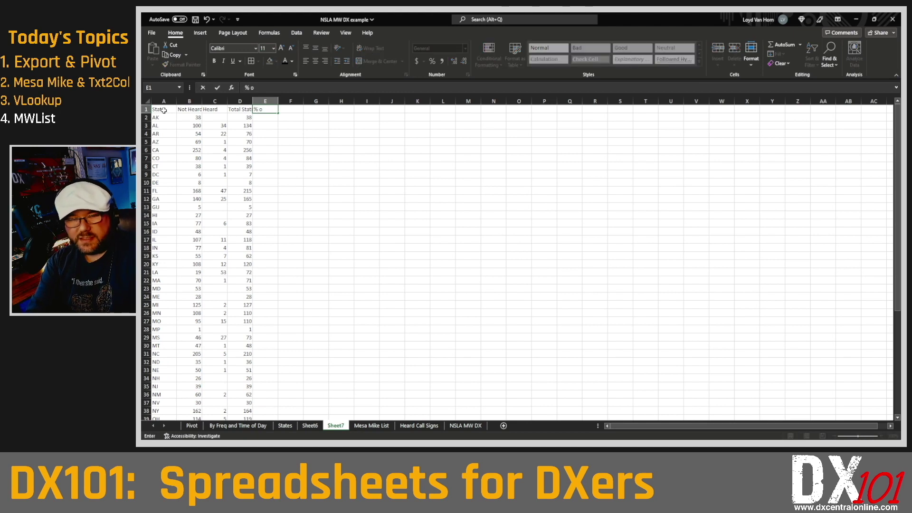
text(f Total)
key(Return)
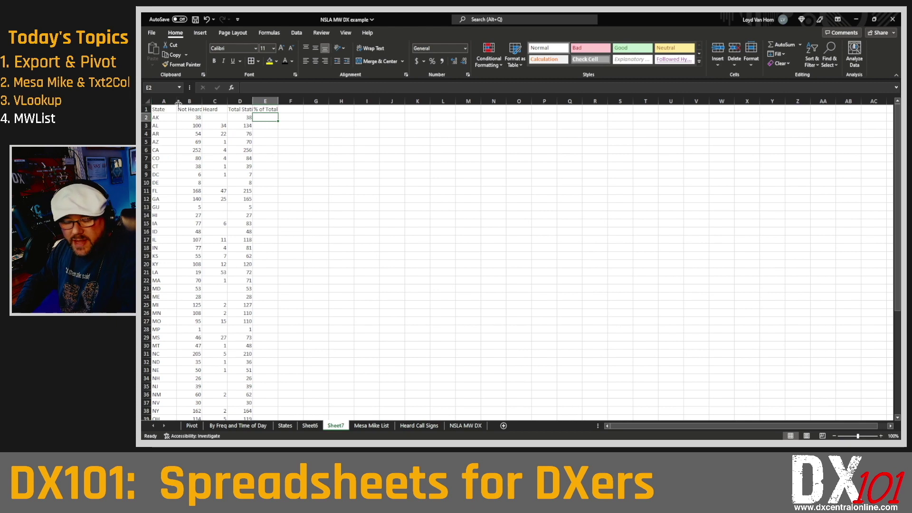
Step: Enter the formula =C2/D2 in cell E2 to divide heard stations by total stations
text(=)
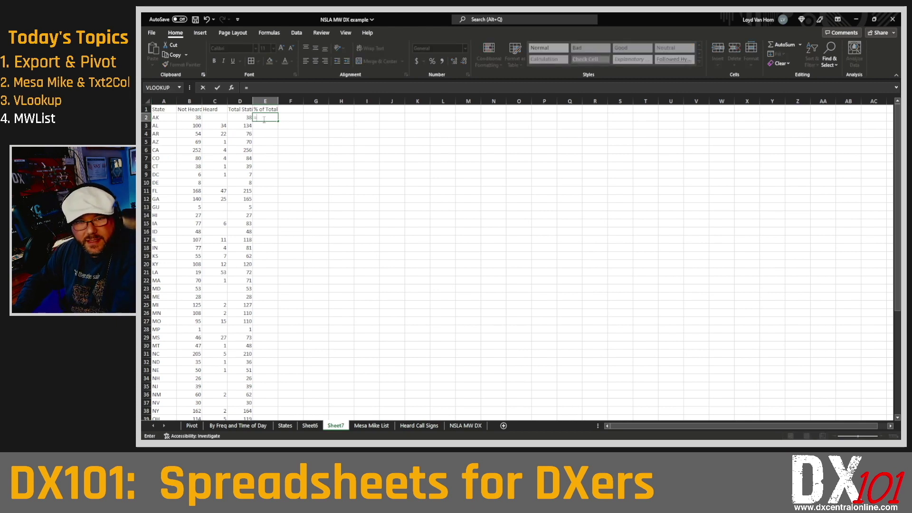
click(220, 120)
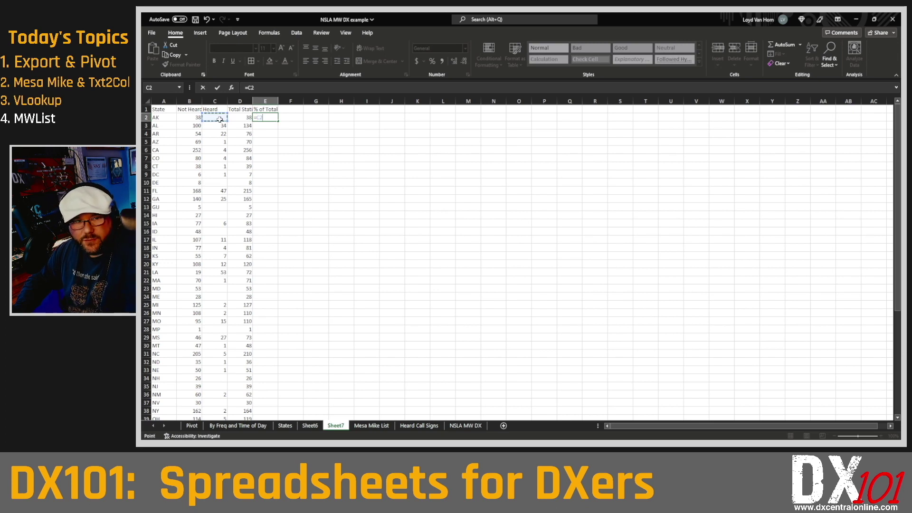
text(/)
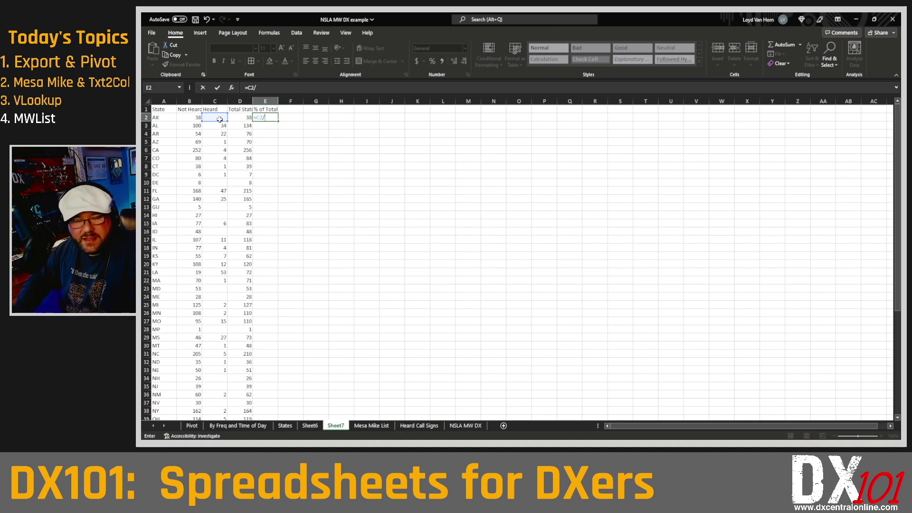
click(236, 117)
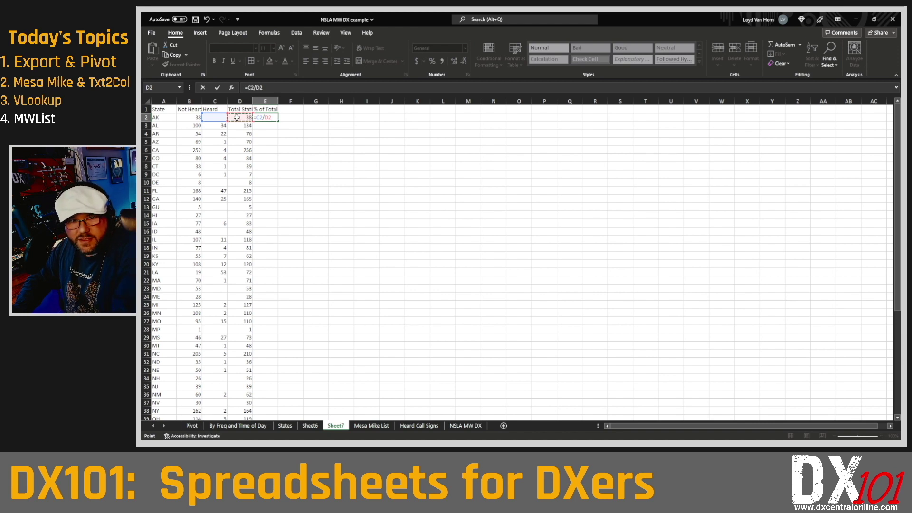
key(Return)
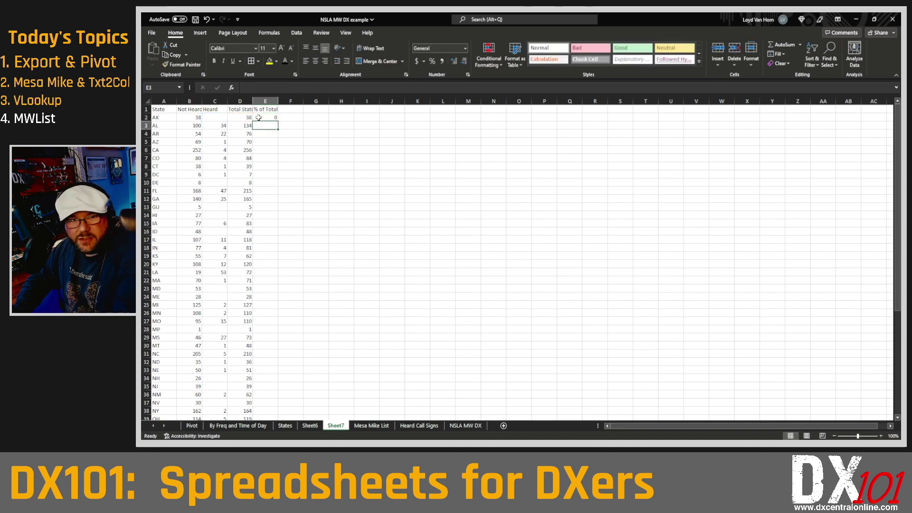
Step: Fill the E2 formula down the % of Total column and format the results as percentages
click(259, 117)
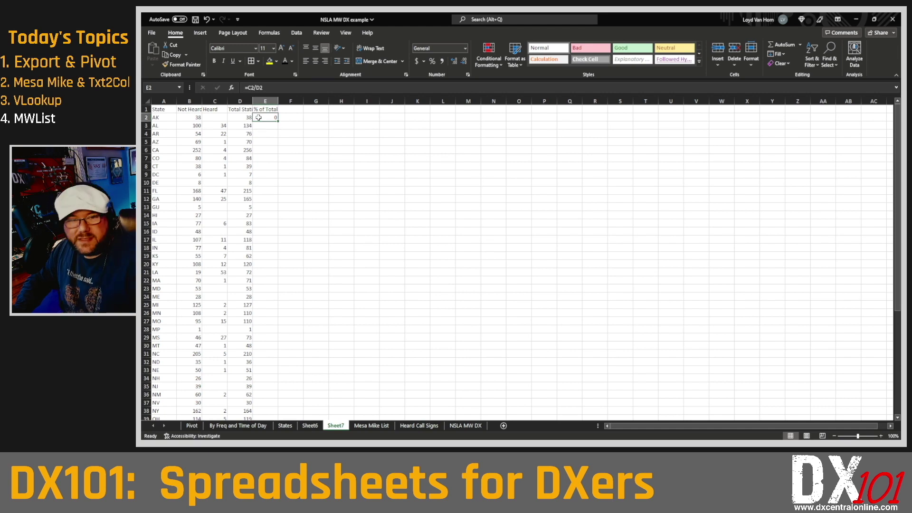
double_click(277, 122)
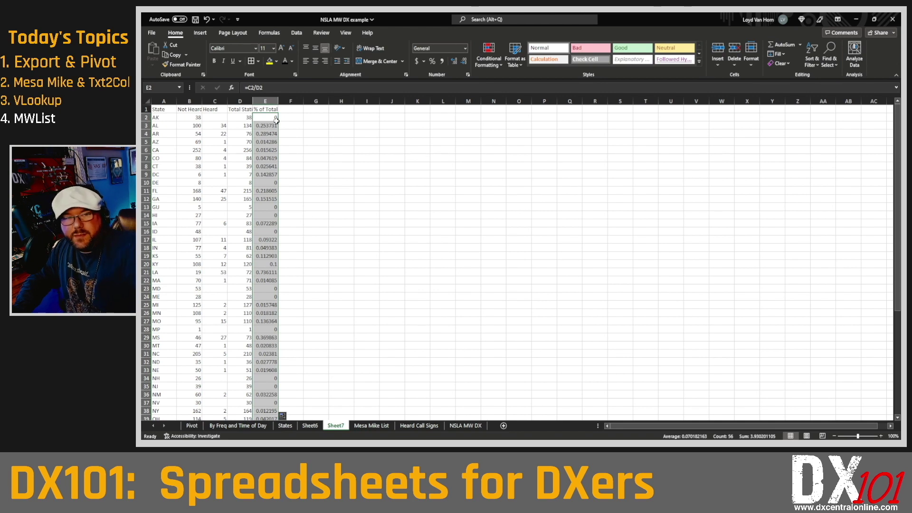
click(435, 62)
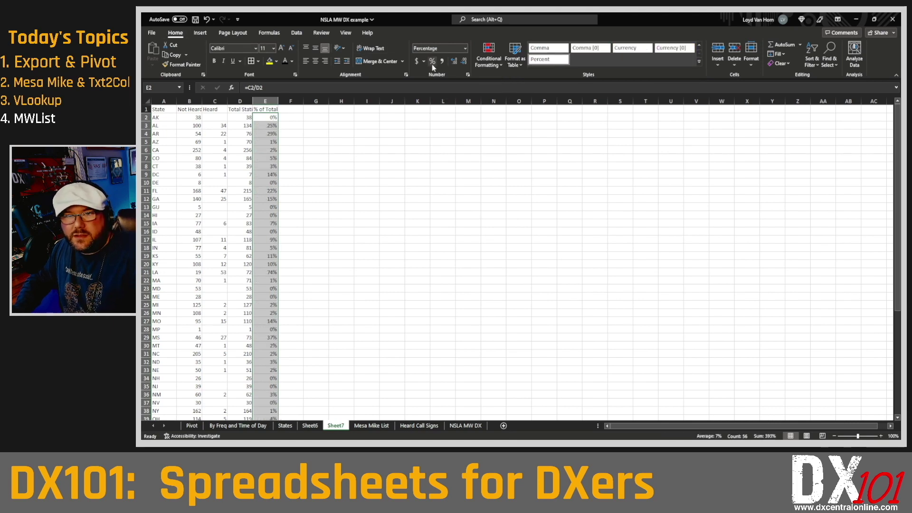
click(358, 165)
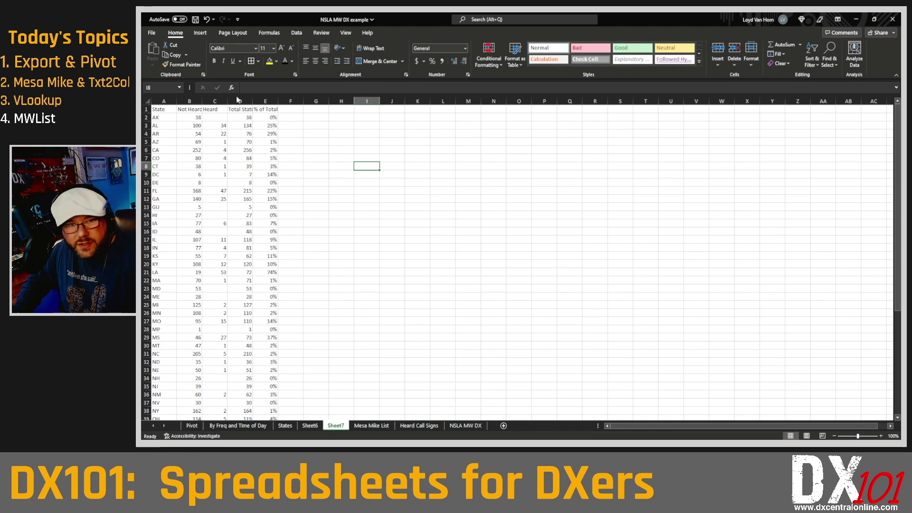
Step: Autofit the widths of columns A through E to their contents
double_click(253, 101)
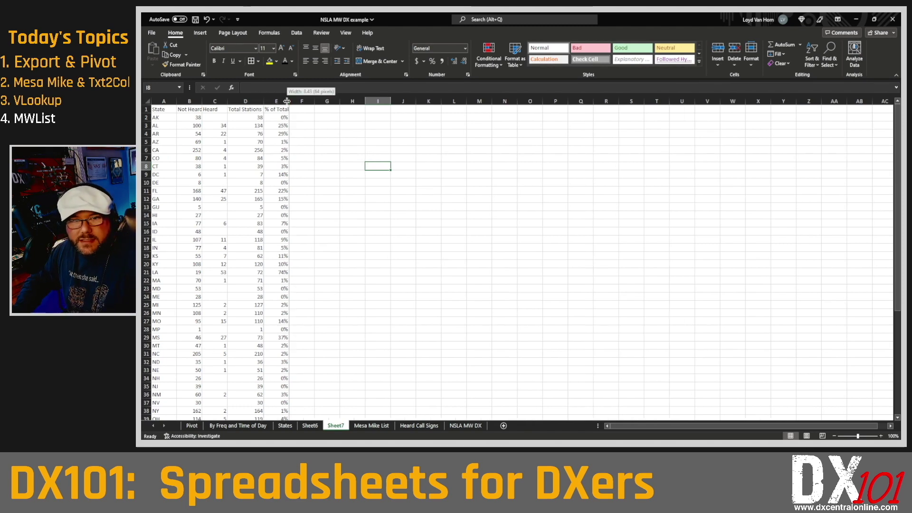
double_click(228, 101)
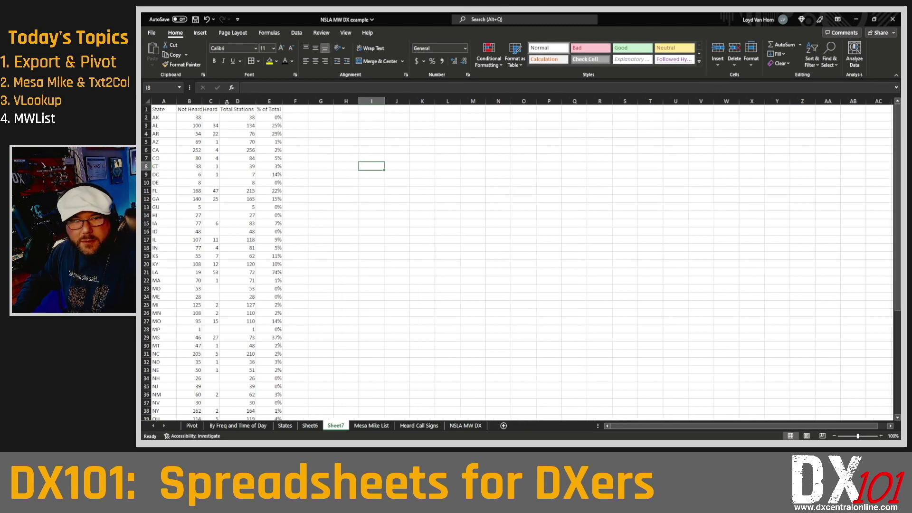
double_click(203, 101)
double_click(177, 102)
click(328, 149)
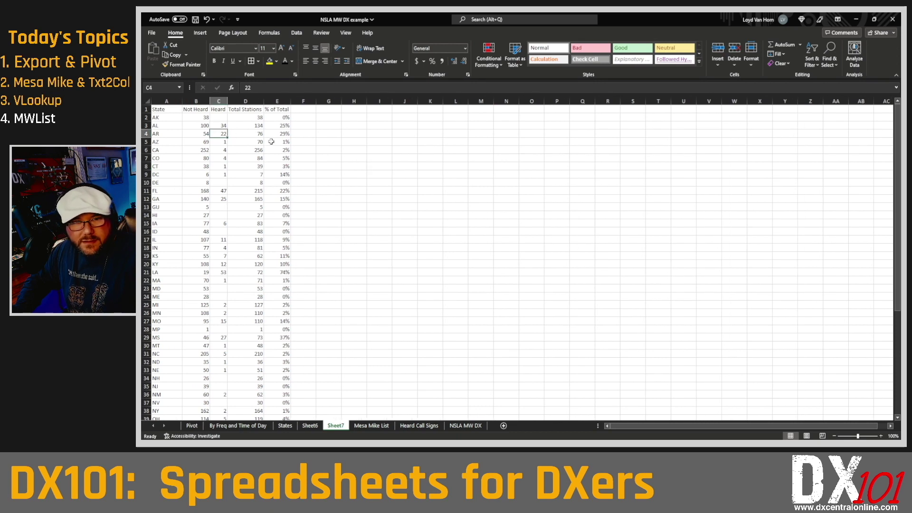
Step: Sort the state rows in E2 to A56 by % of Total from largest to smallest, leaving out the Grand Total row
click(284, 118)
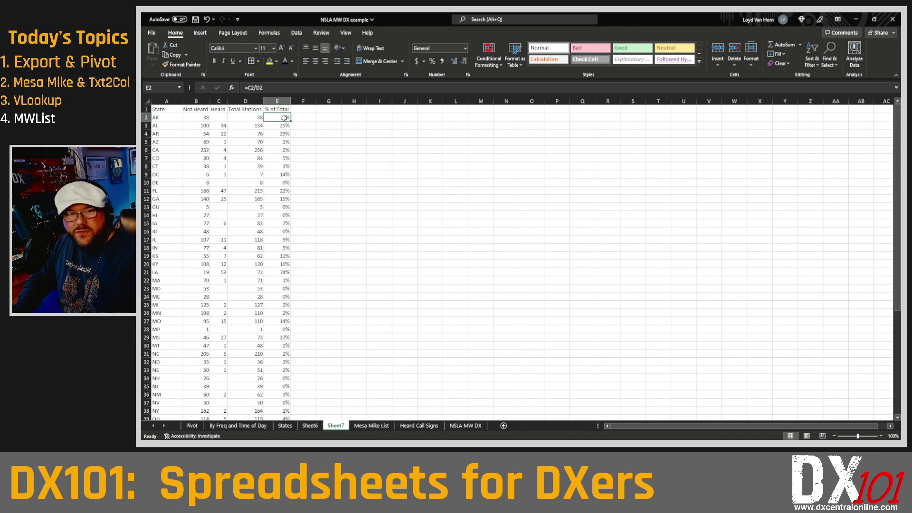
drag(284, 119, 166, 397)
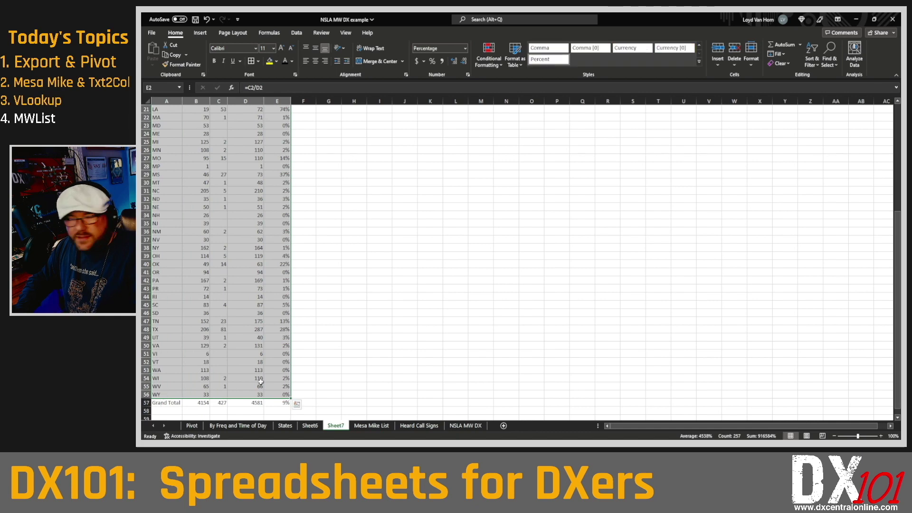
click(812, 54)
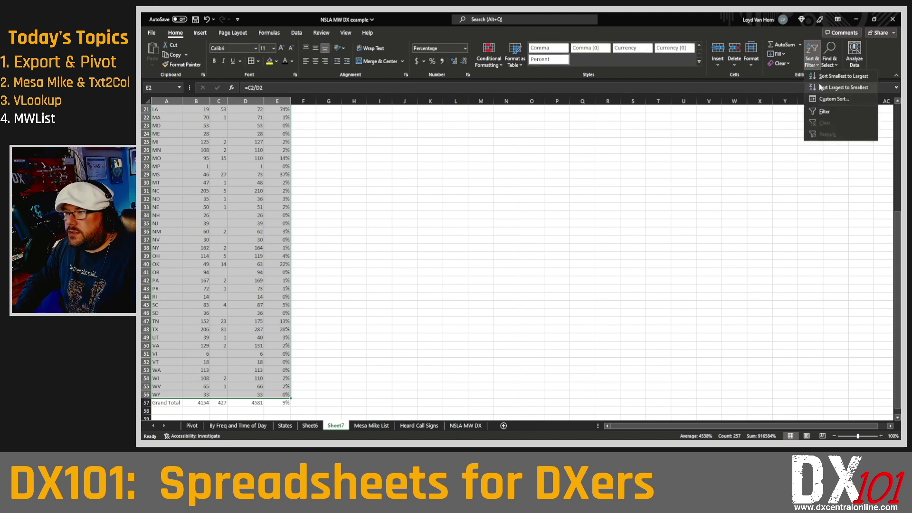
click(821, 87)
click(307, 176)
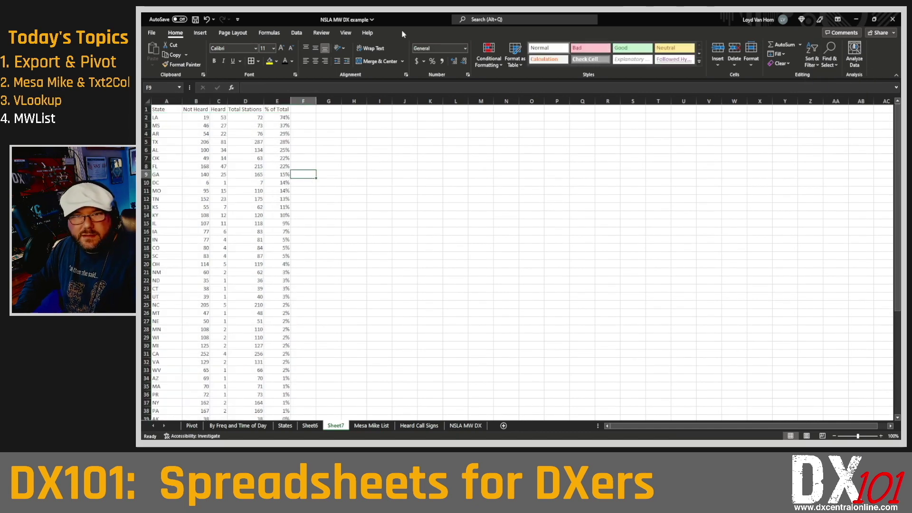
Step: Set the worksheet's zoom to a custom magnification of 150%
click(346, 33)
click(409, 51)
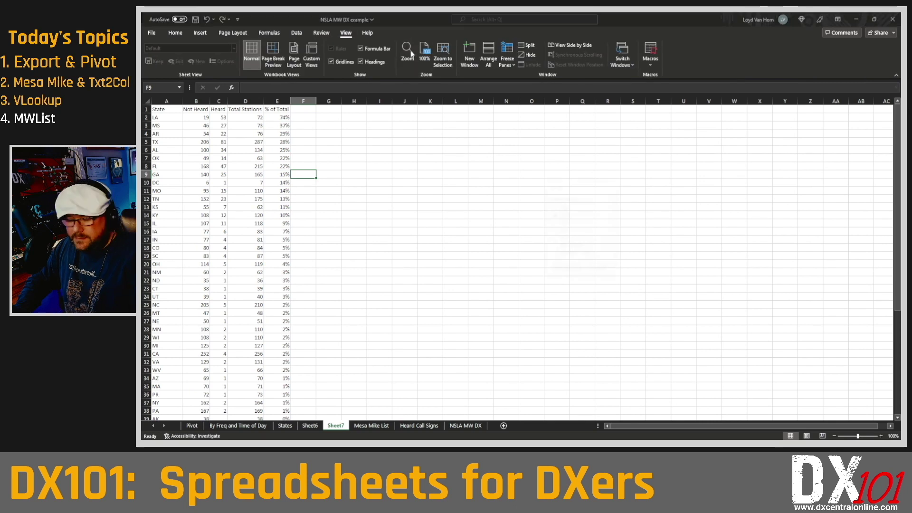
key(Up)
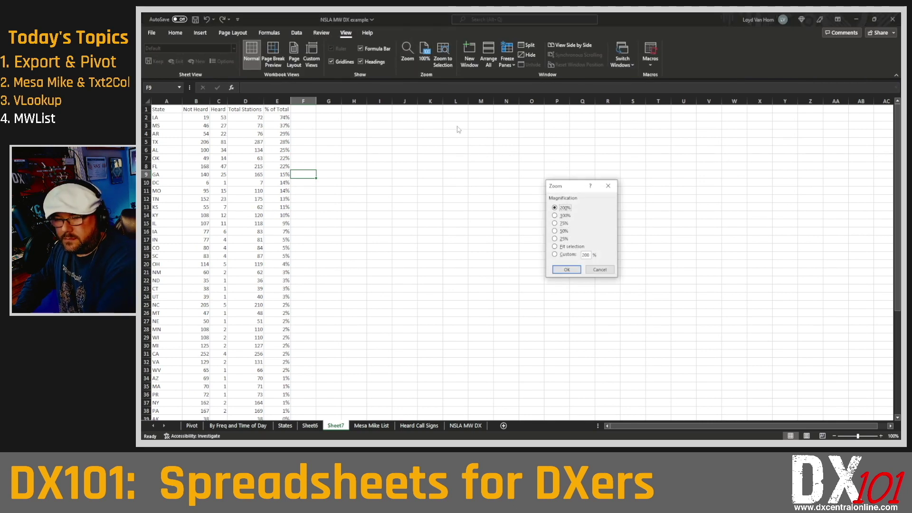
click(584, 254)
text(150)
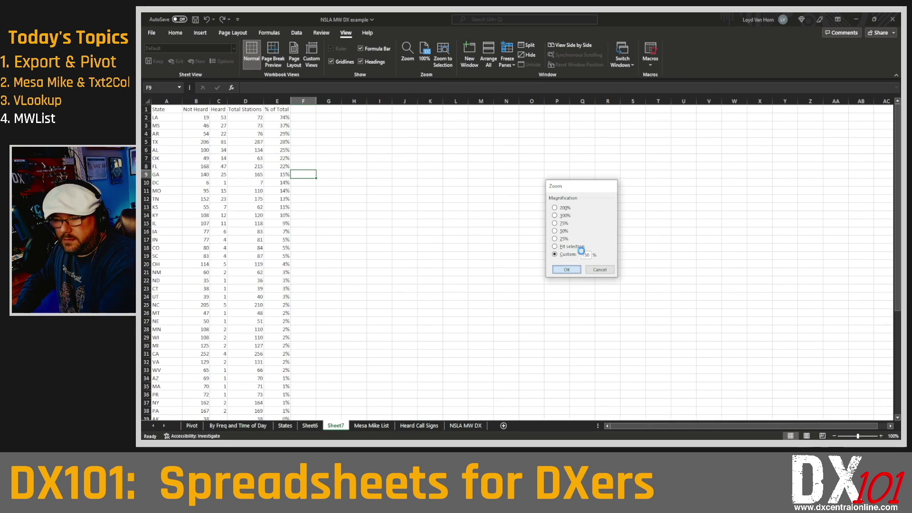
key(Return)
click(348, 164)
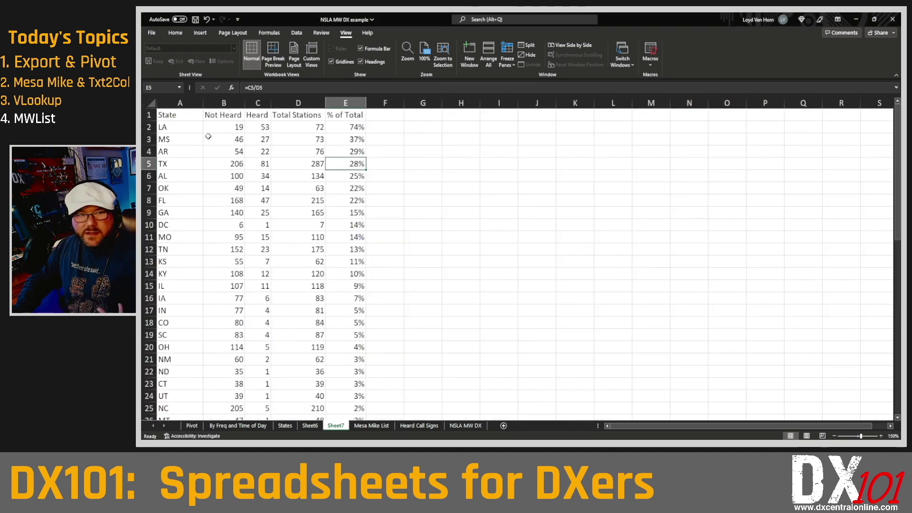
Step: Apply all borders to the whole state table and select the LA row from A2 to E2
click(193, 127)
key(ctrl+a)
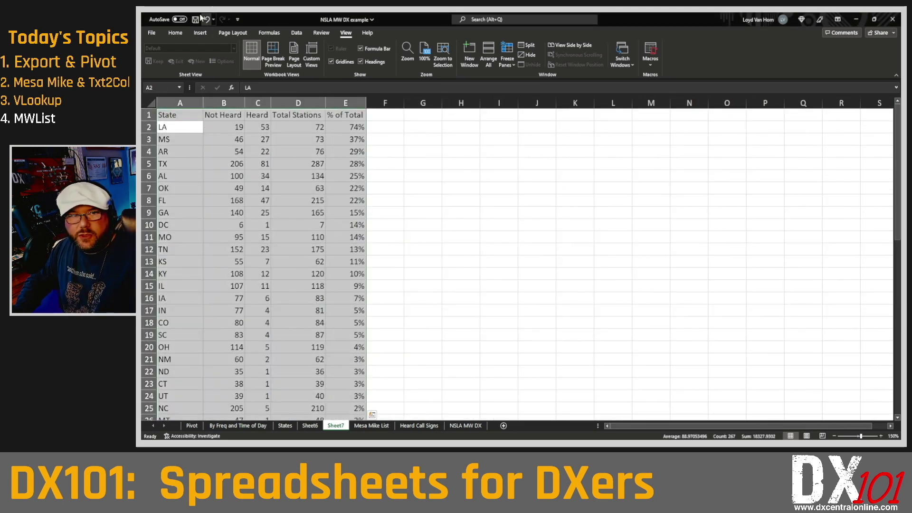
click(175, 32)
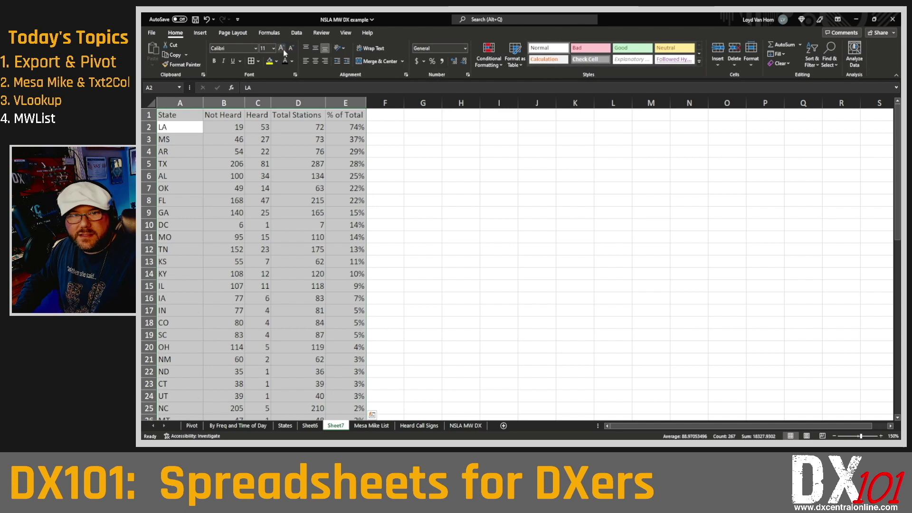
click(269, 139)
drag(181, 127, 357, 129)
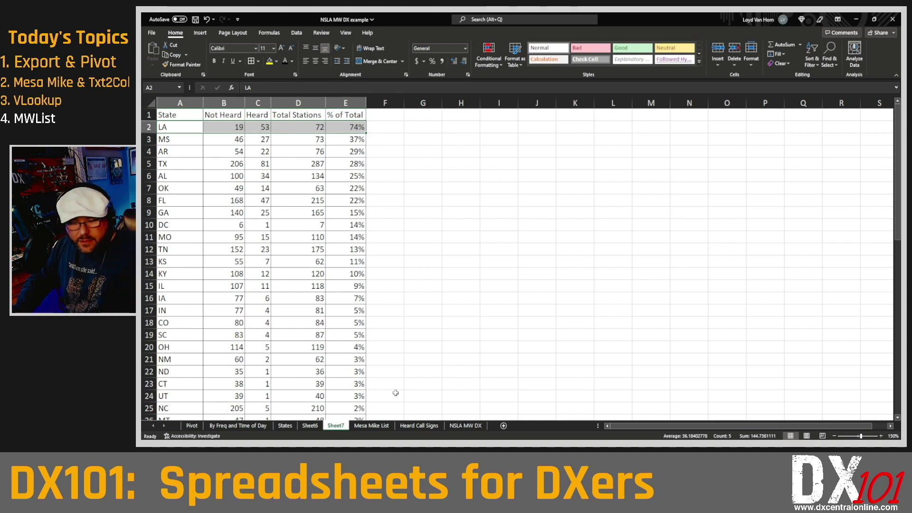
Step: Filter the STATE column of the Mesa Mike List sheet to show only LA stations
click(371, 425)
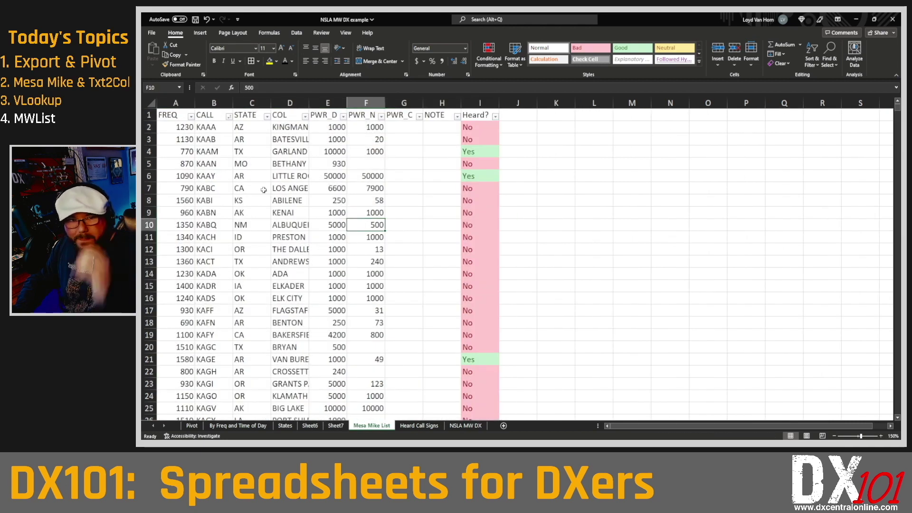
click(188, 213)
scroll(216, 238, down, 8)
scroll(216, 239, up, 2)
click(195, 228)
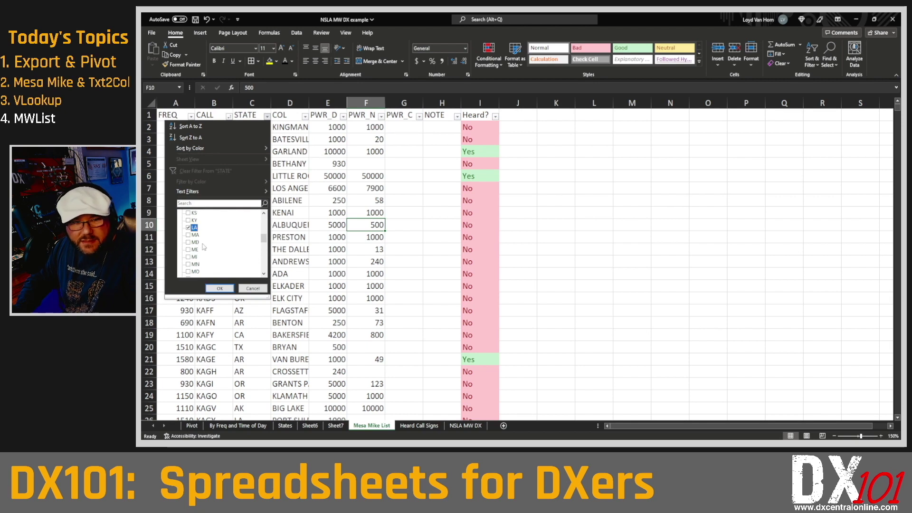
click(220, 289)
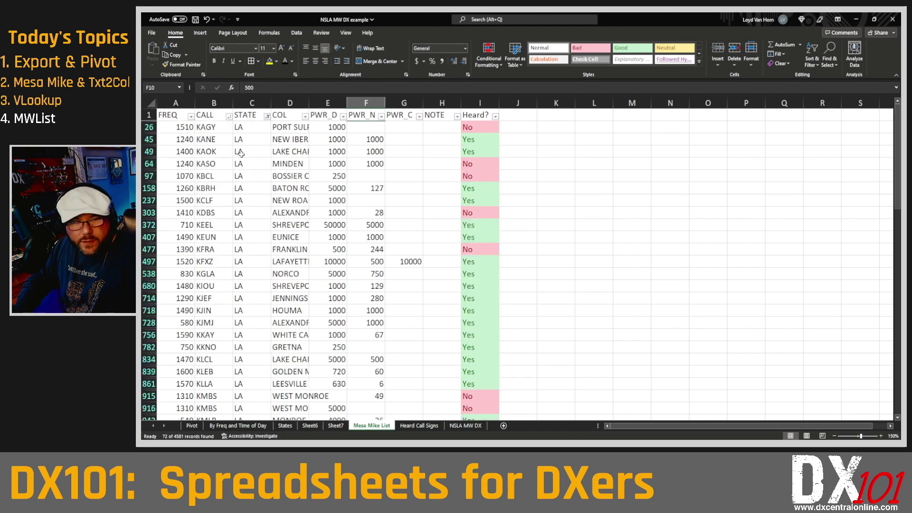
Step: Delete the duplicate KMBS West Monroe entry in row 915 of the filtered list
scroll(236, 195, down, 5)
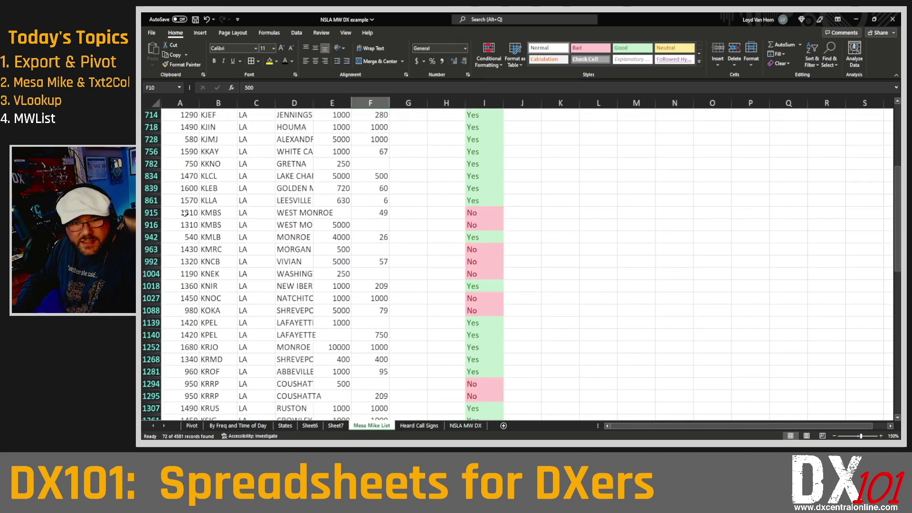
click(150, 213)
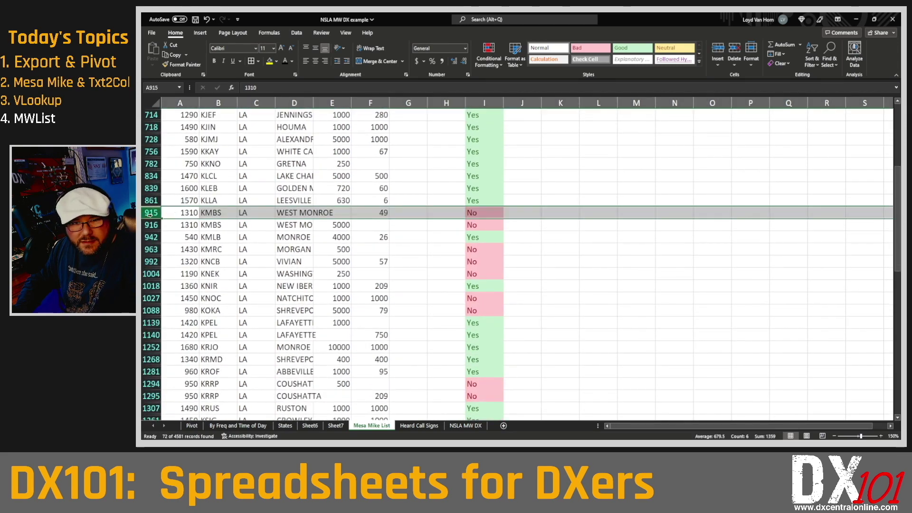
right_click(150, 213)
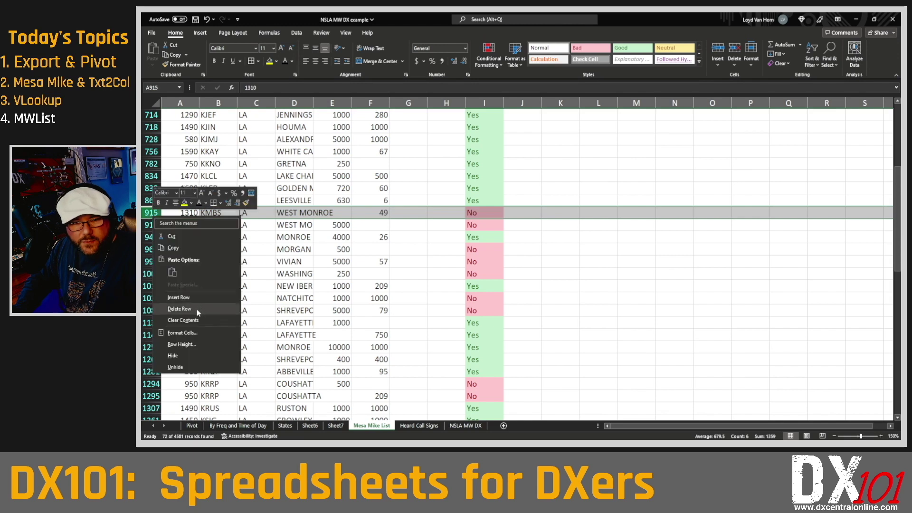
click(171, 309)
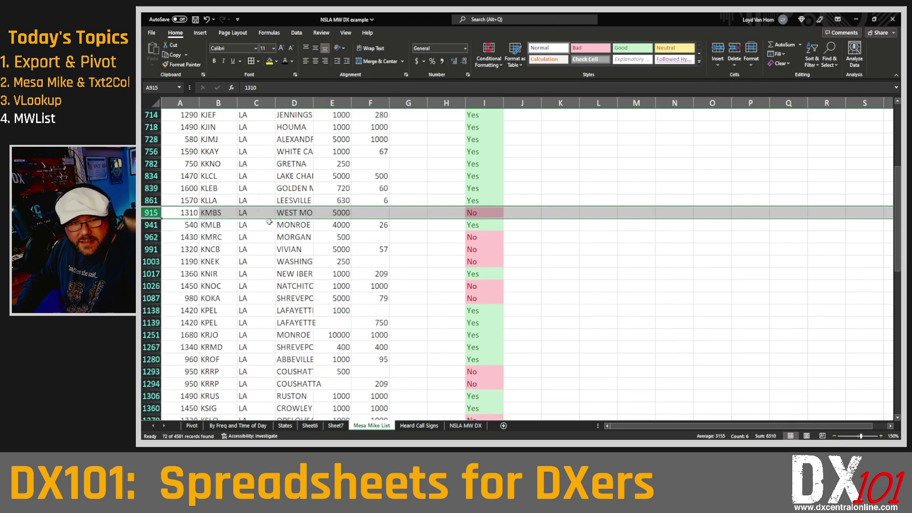
Step: Delete the duplicate KRRP Coushatta entry in row 1294 of the filtered list
scroll(269, 222, down, 5)
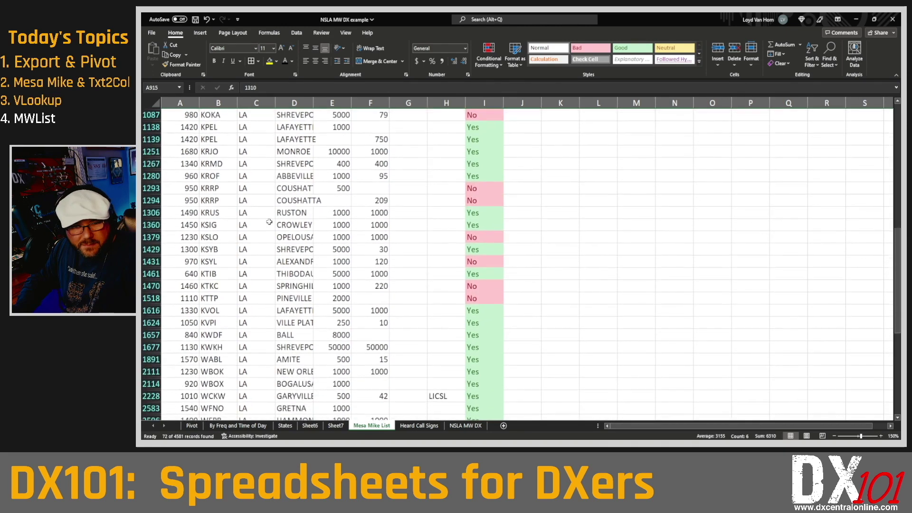
click(218, 199)
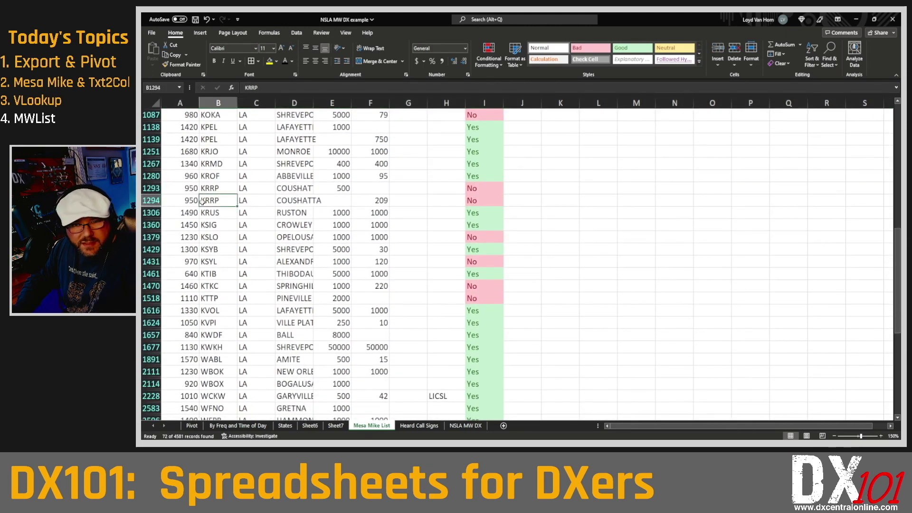
click(150, 200)
right_click(159, 203)
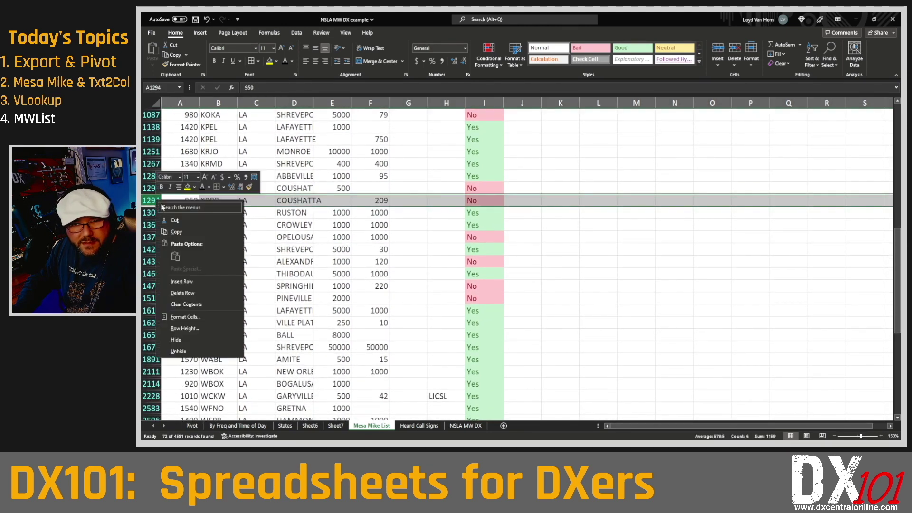
click(183, 293)
click(243, 259)
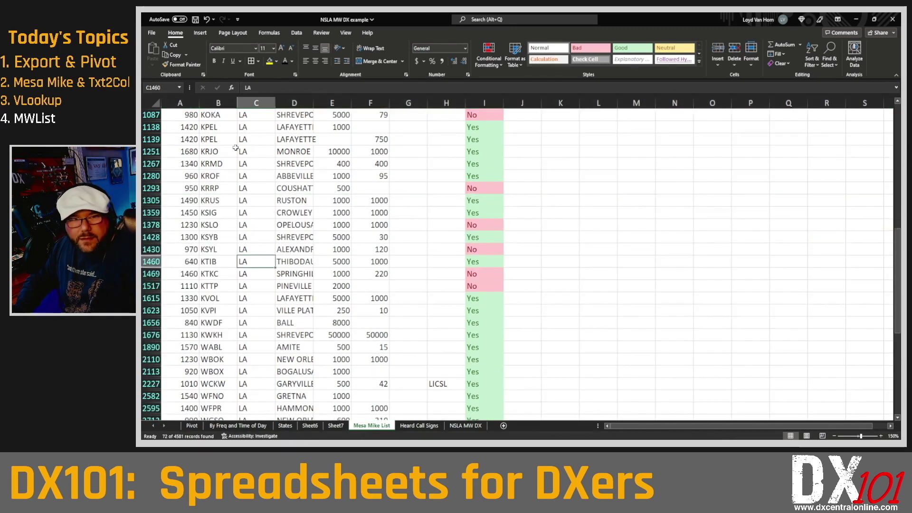
Step: On Sheet7, set the LA row's Not Heard count to 17 and its Total Stations to 70
scroll(235, 148, up, 10)
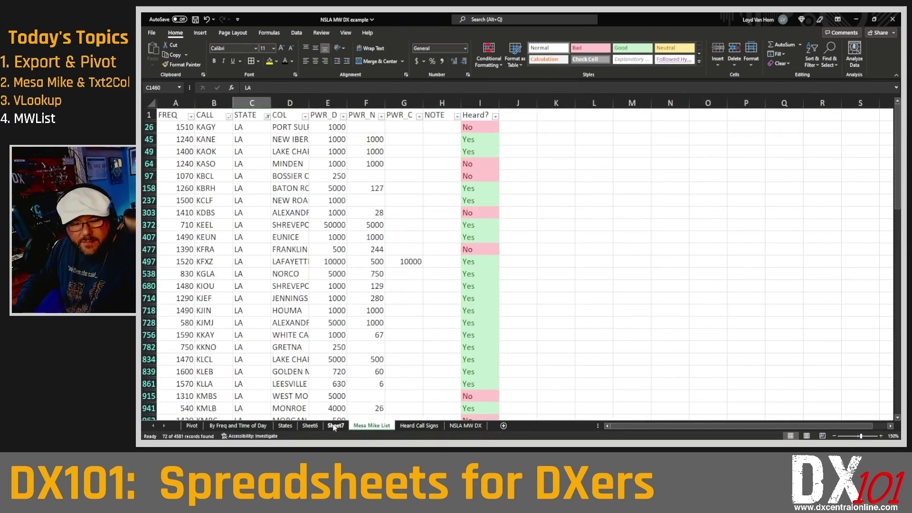
click(334, 426)
right_click(256, 177)
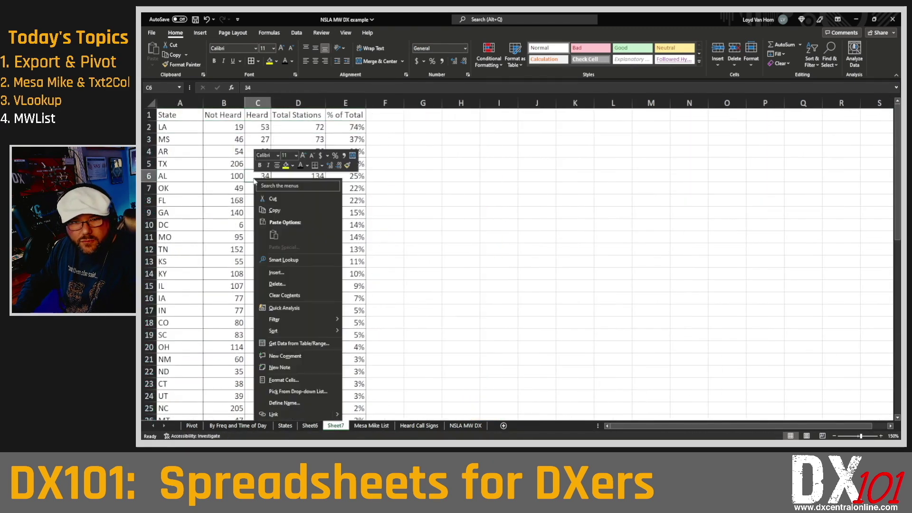
click(232, 126)
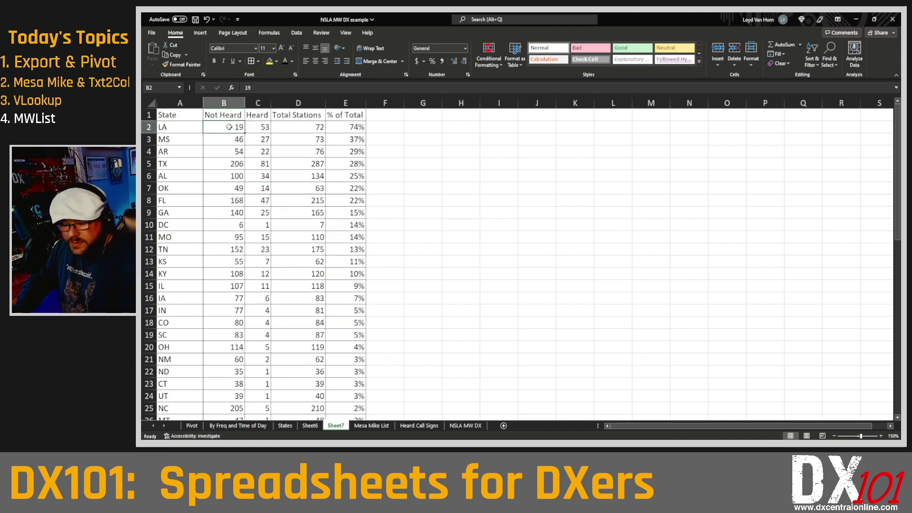
text(17)
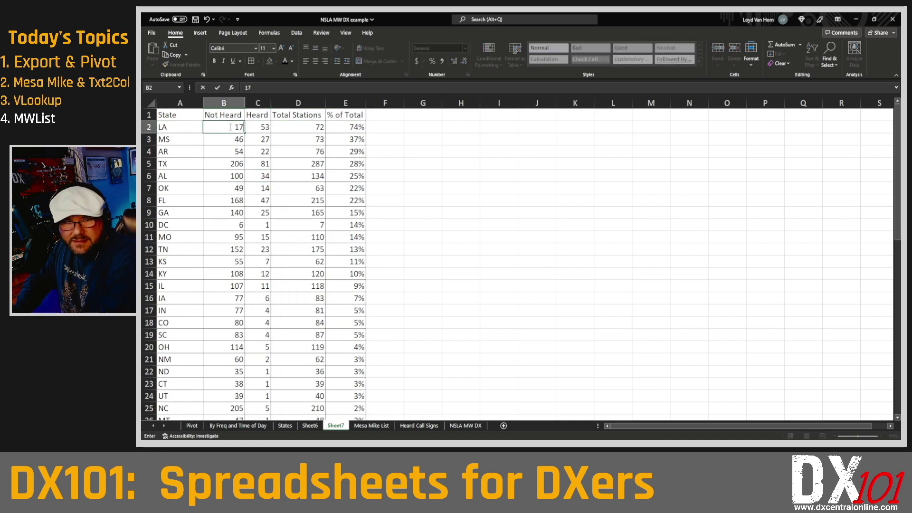
click(274, 176)
click(295, 128)
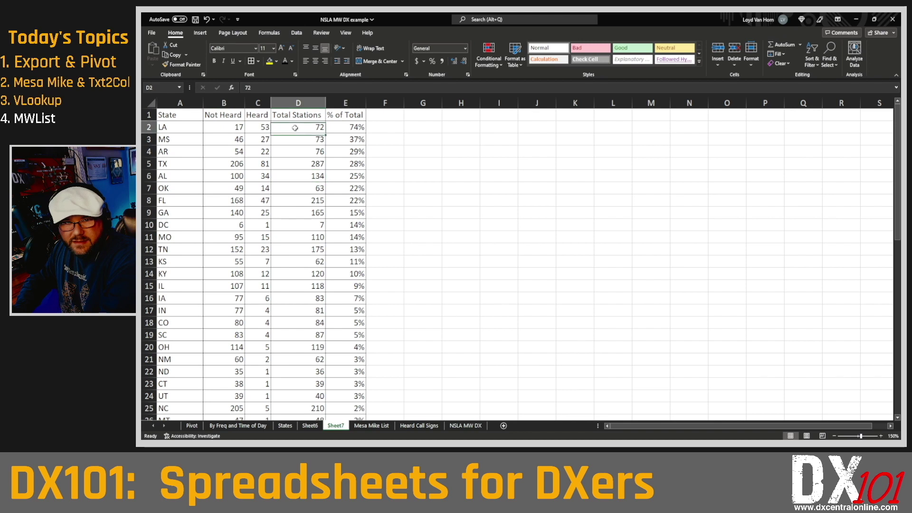
double_click(295, 127)
click(306, 188)
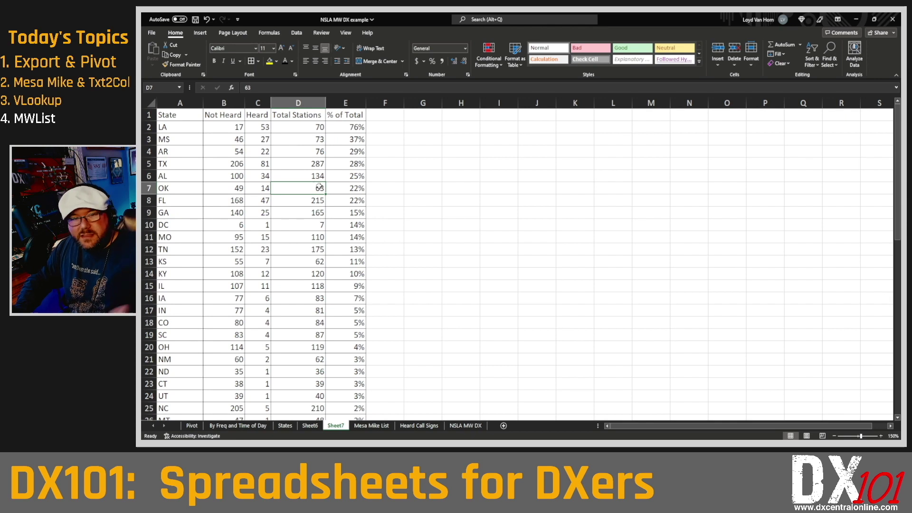
Step: Rename Sheet7 as State Heard %
right_click(341, 430)
click(378, 338)
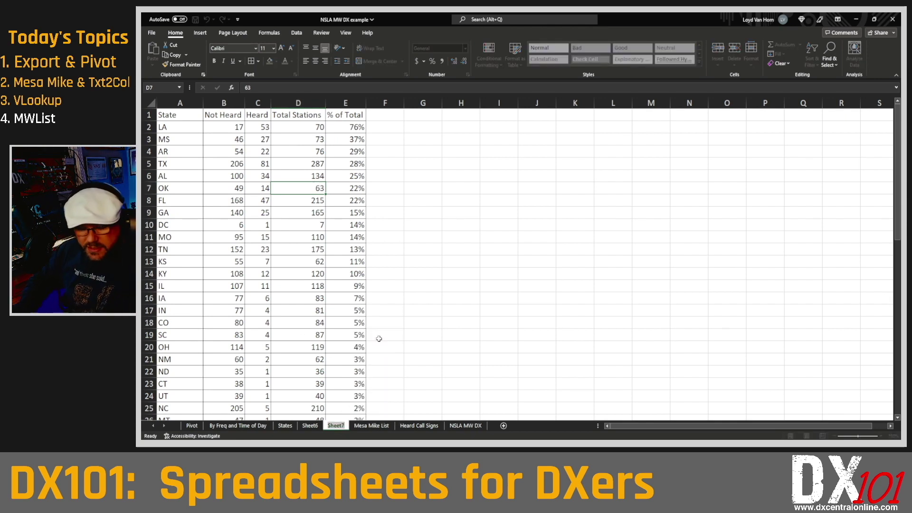
text(St)
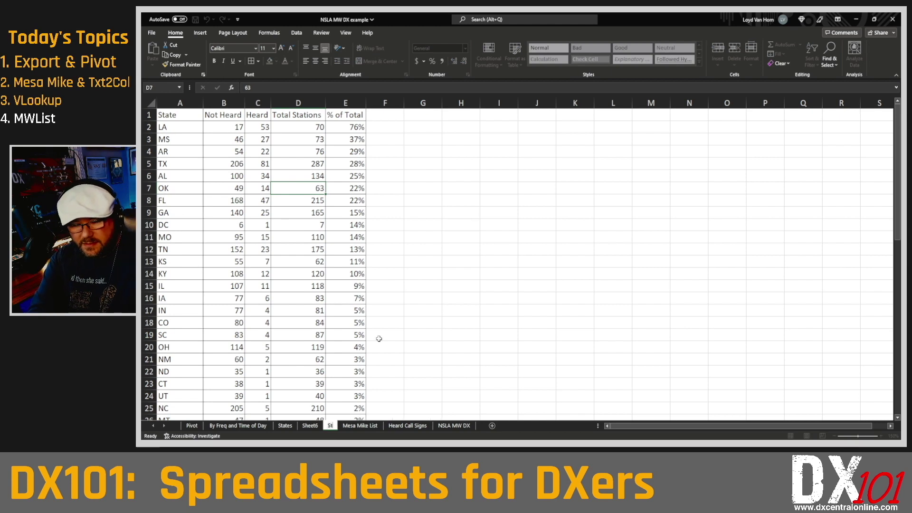
text(ate hea)
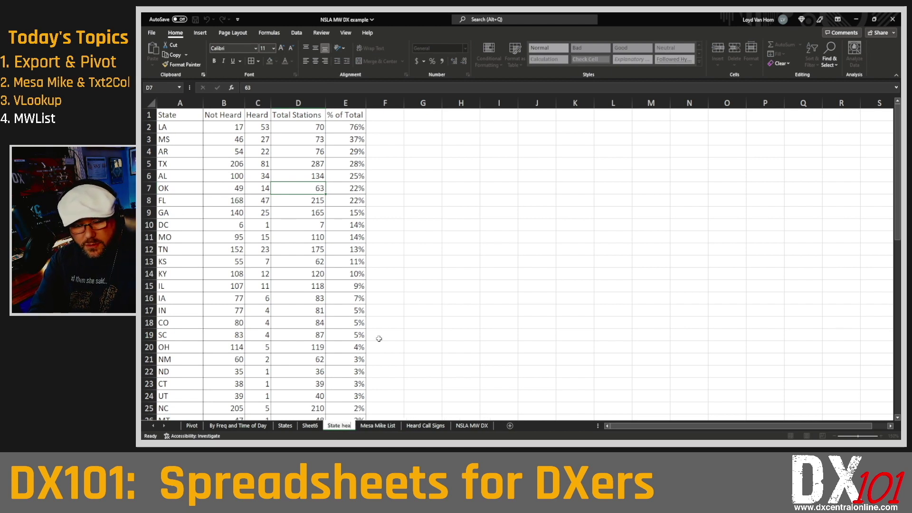
text(rd %)
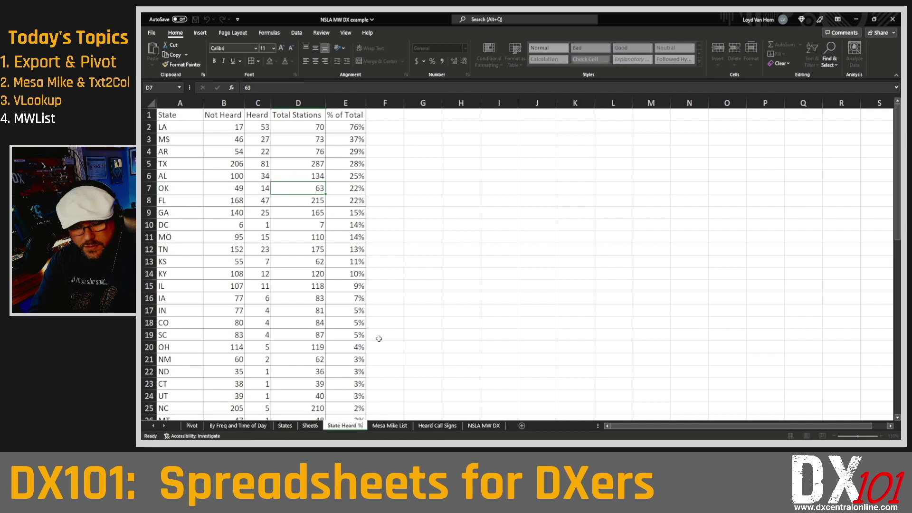
key(Return)
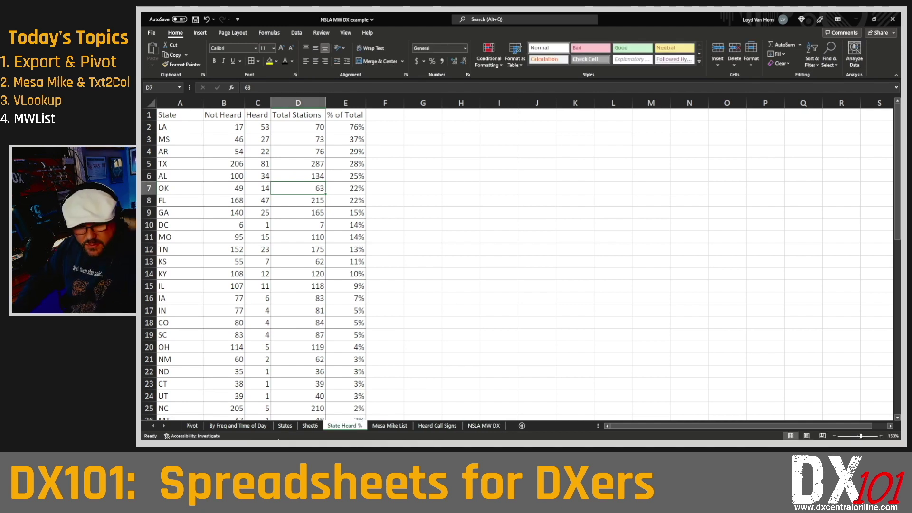
Step: Rename Sheet6, which holds the station counts pivot table, as Mesa Mike Pivot
click(310, 426)
right_click(308, 425)
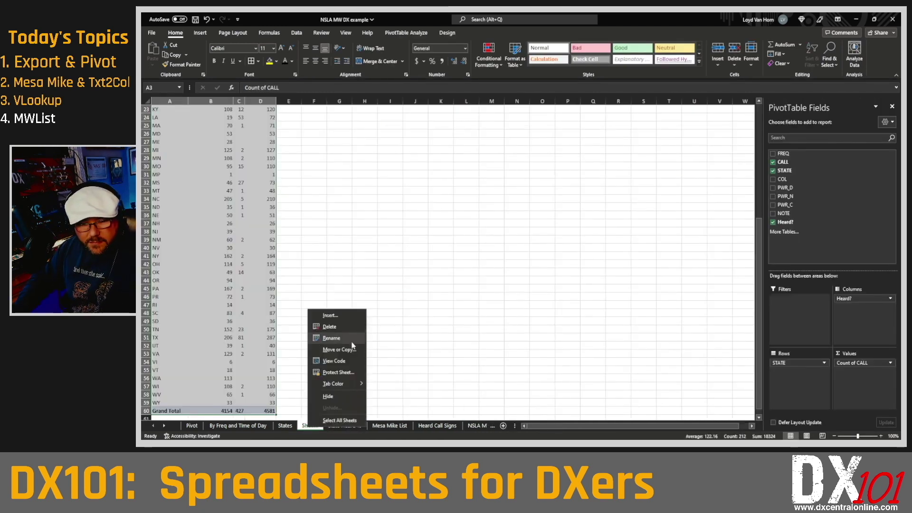
click(352, 342)
text(Mesa)
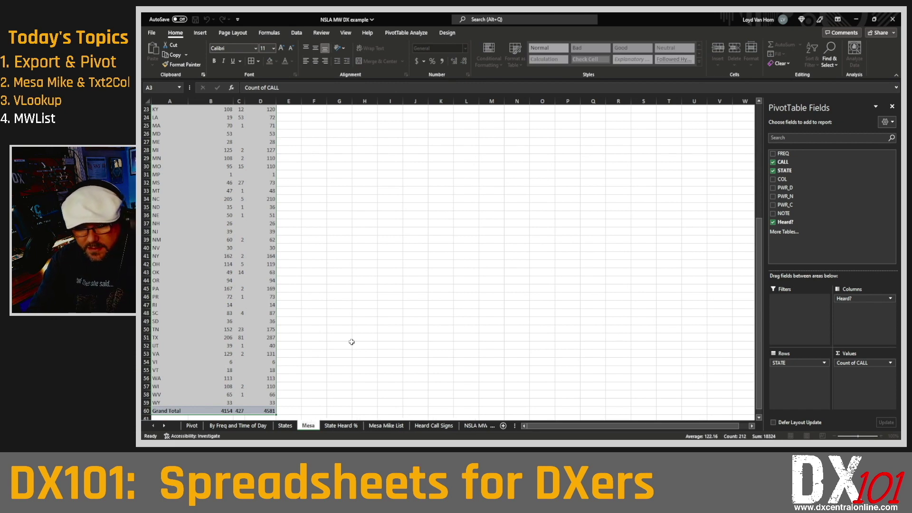
text( Mike Pivot)
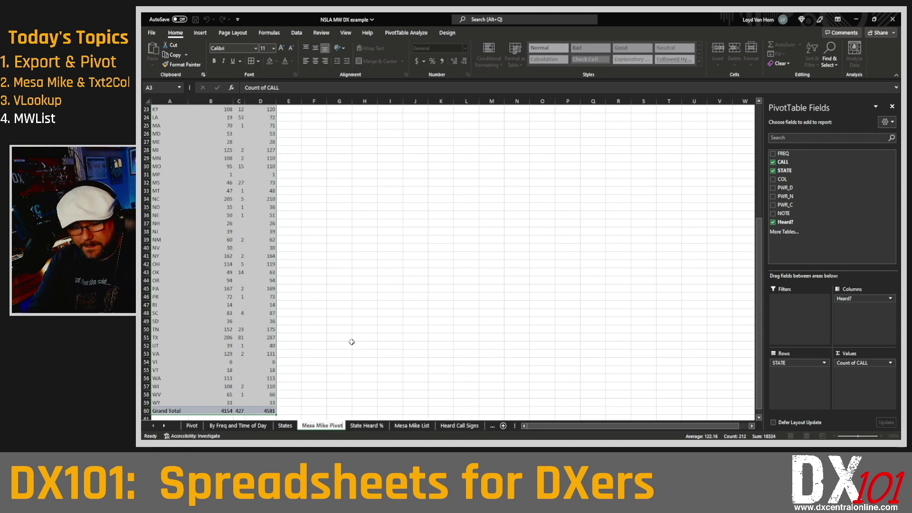
key(Return)
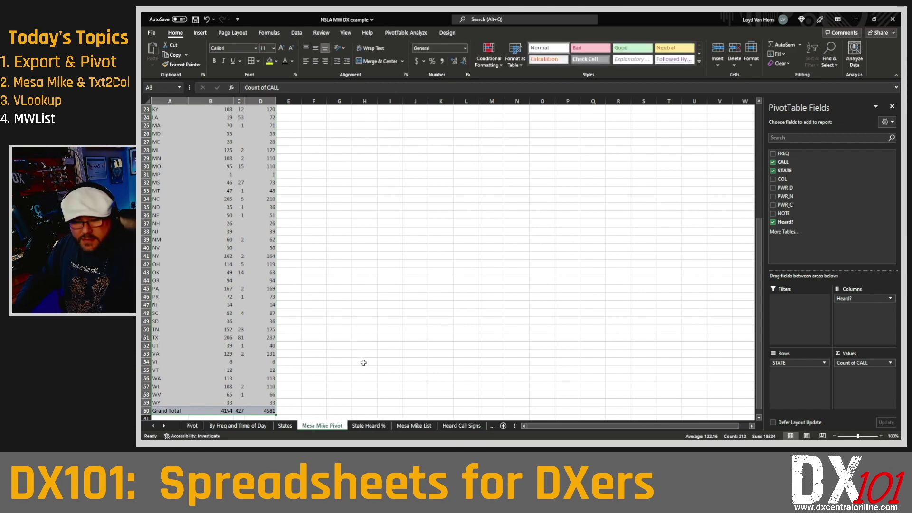
Step: On the State Heard % sheet, highlight the LA row's cells from State through % of Total in yellow
click(373, 424)
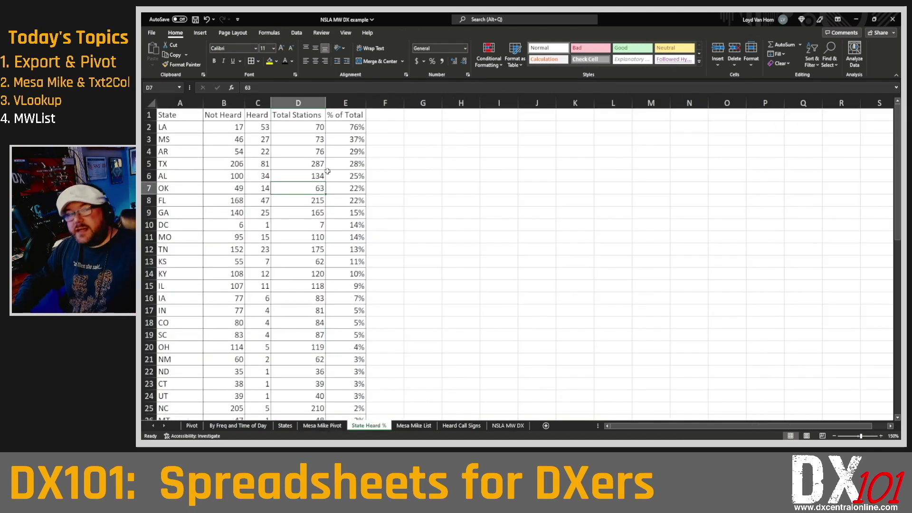
drag(358, 127, 164, 128)
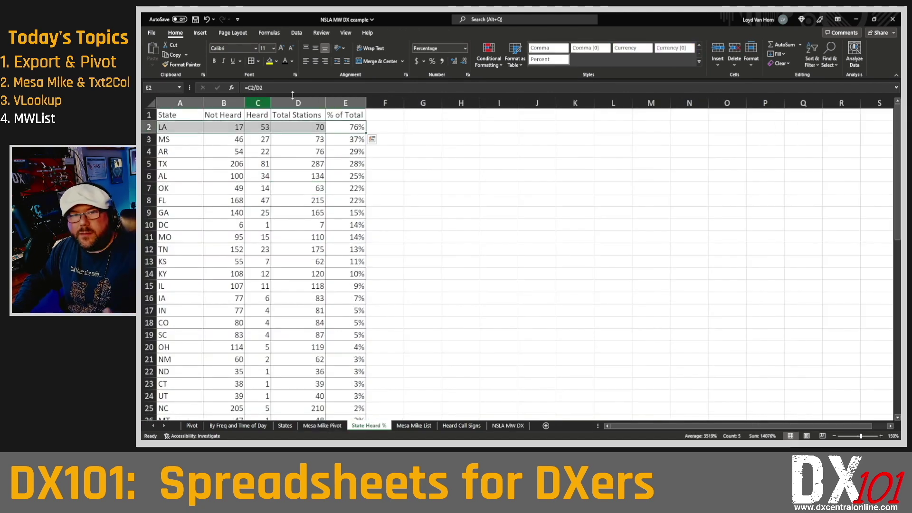
click(269, 61)
click(302, 205)
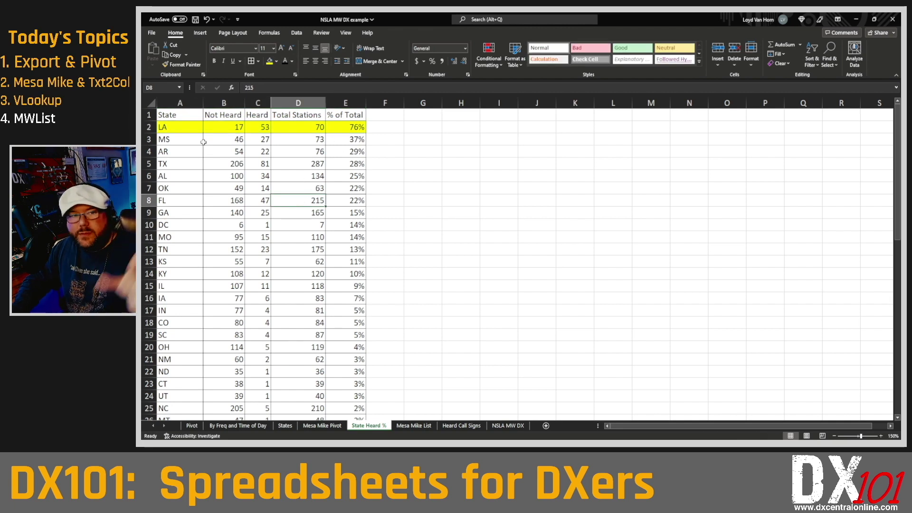
Step: On the Mesa Mike List sheet, reapply the LA state filter and widen the COL column to fit the city names
click(413, 426)
click(347, 217)
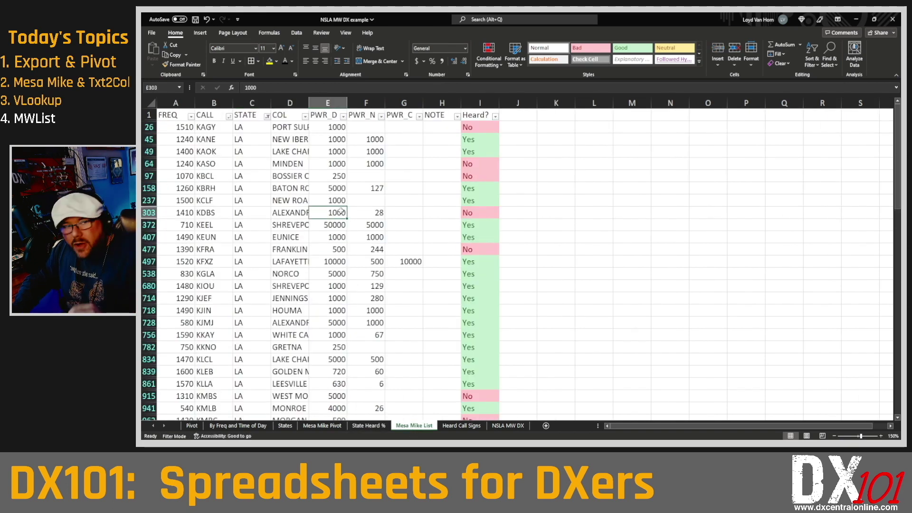
click(267, 116)
click(219, 288)
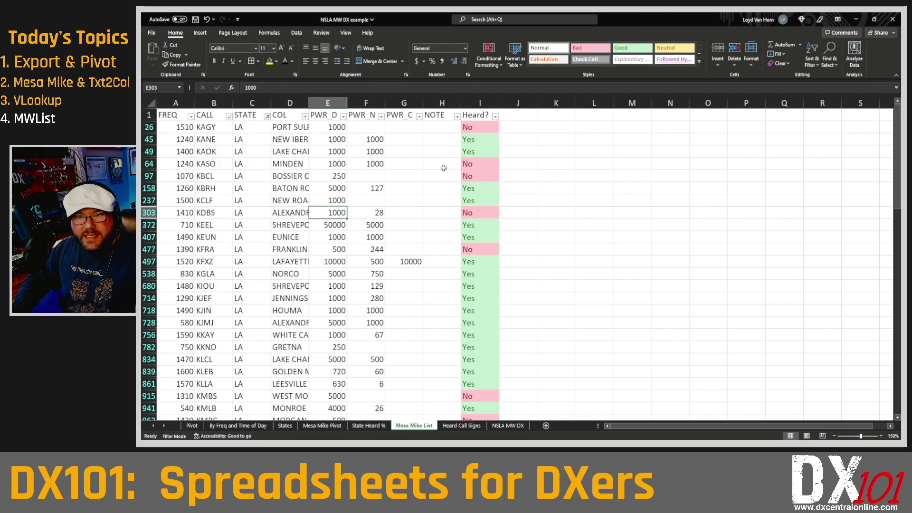
click(268, 118)
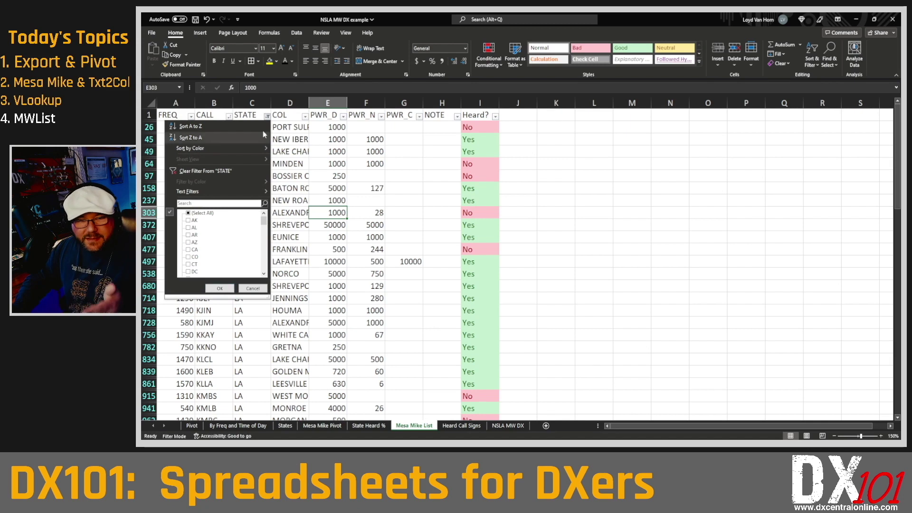
click(219, 289)
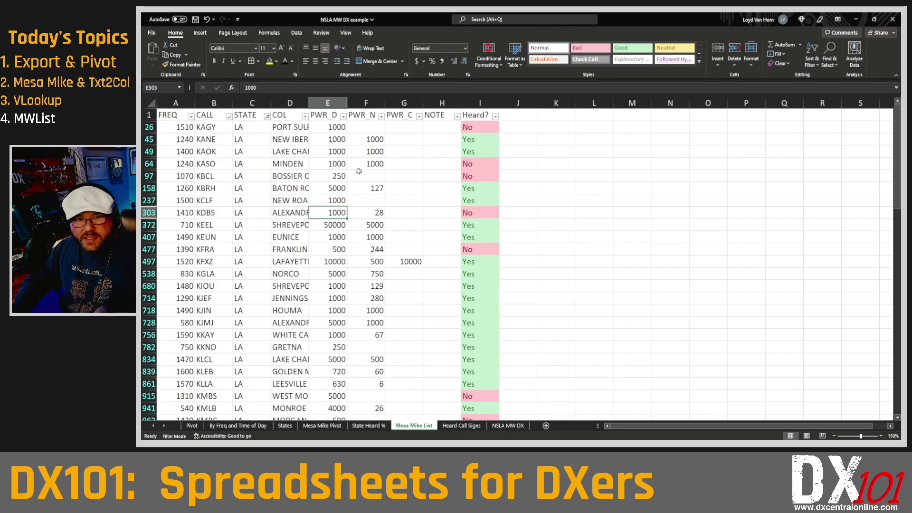
double_click(308, 103)
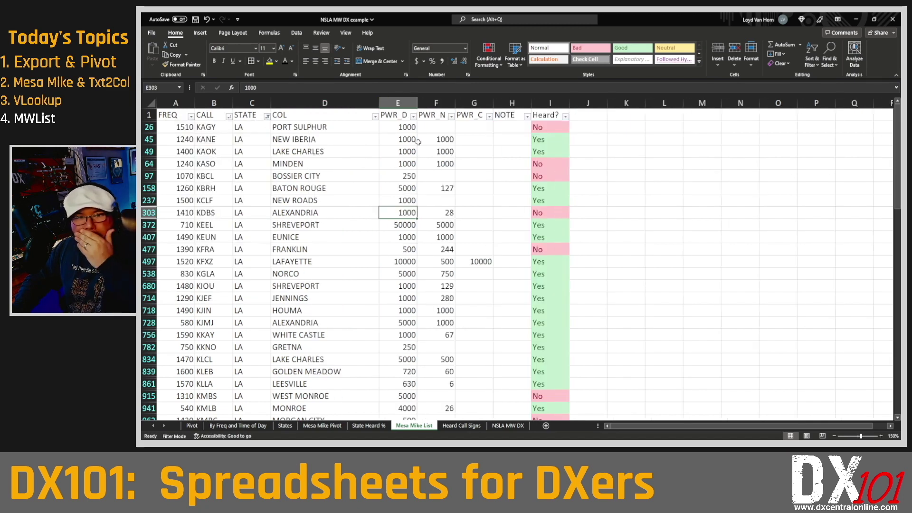
Step: Filter the Heard? column to No and look over the daytime and nighttime power values of the listed stations
click(566, 116)
click(495, 229)
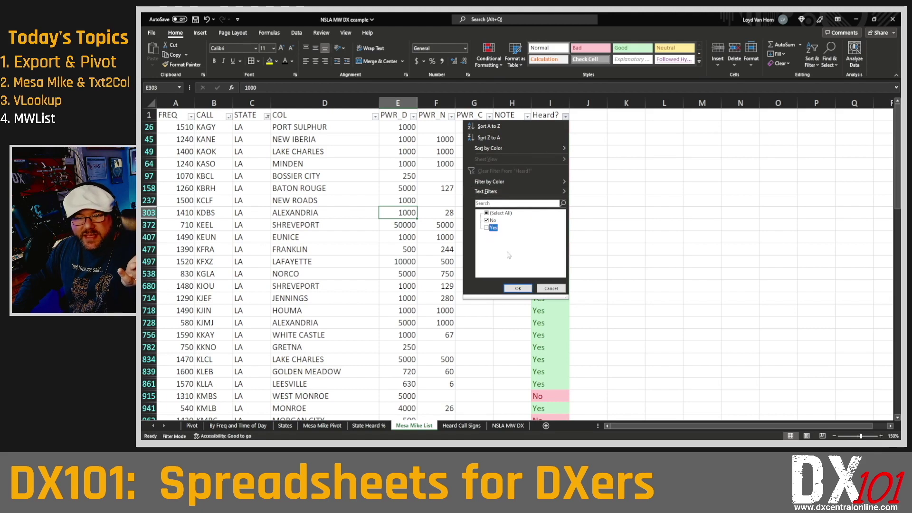
click(518, 288)
click(500, 205)
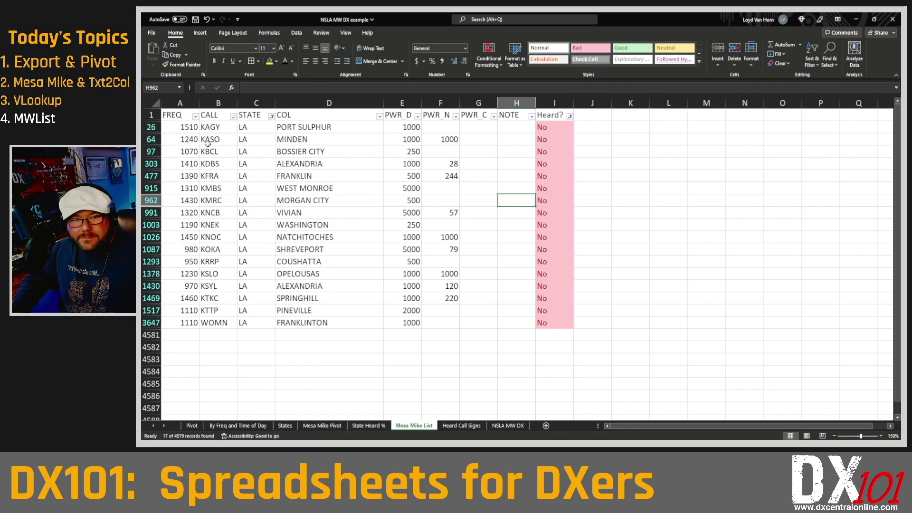
drag(404, 127, 409, 323)
drag(435, 126, 439, 313)
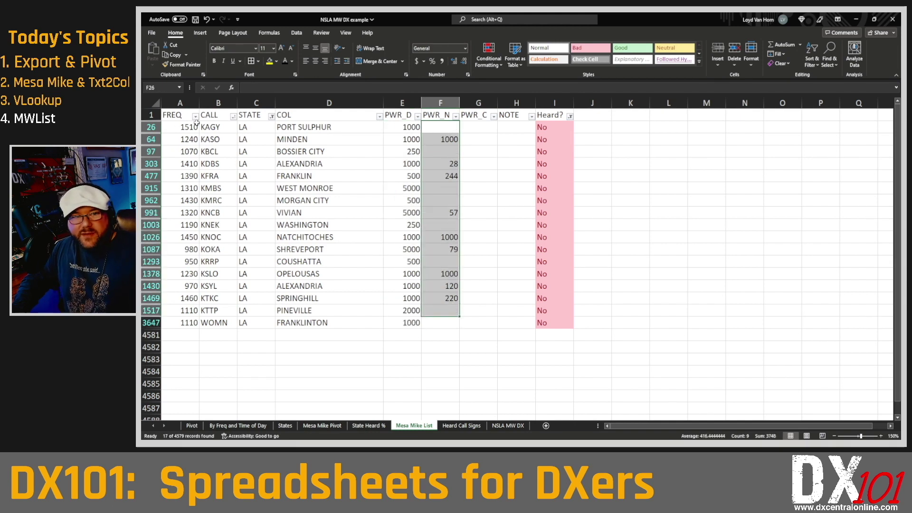
click(369, 149)
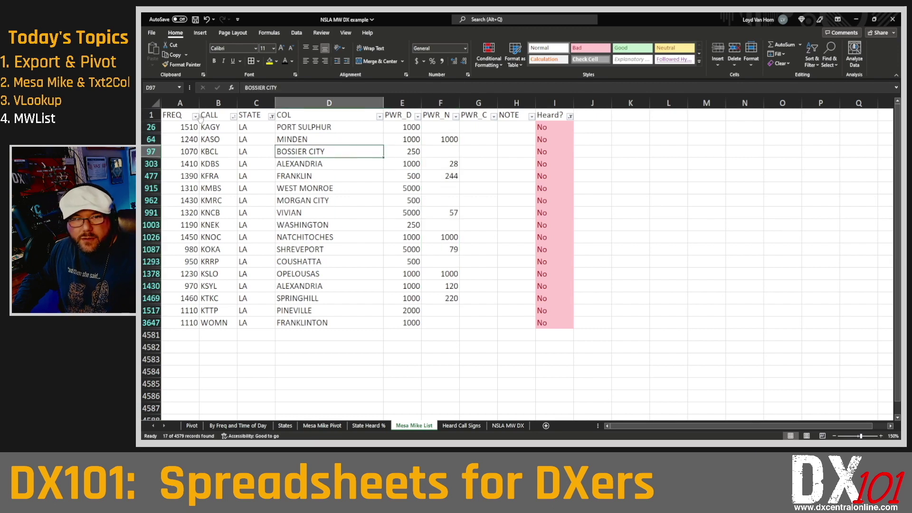
Step: Custom-sort the filtered list by STATE from A to Z and then by FREQ from smallest to largest
click(272, 116)
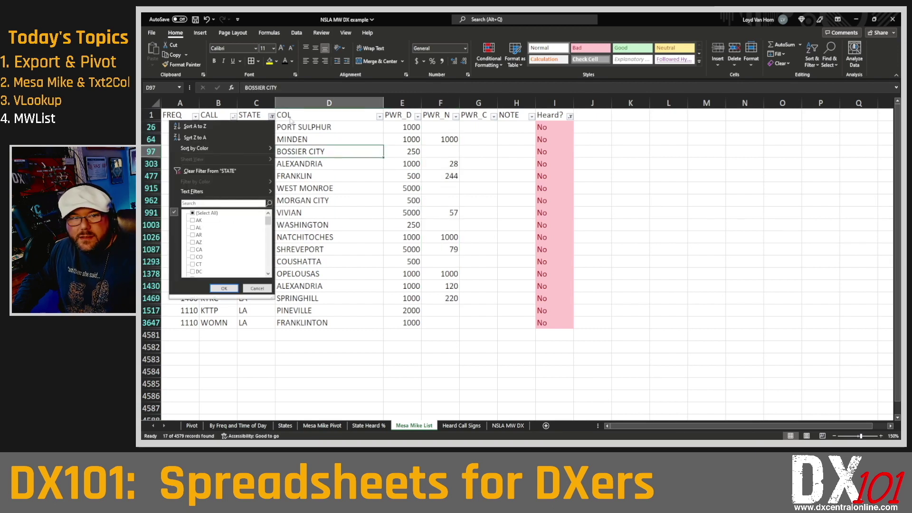
click(812, 54)
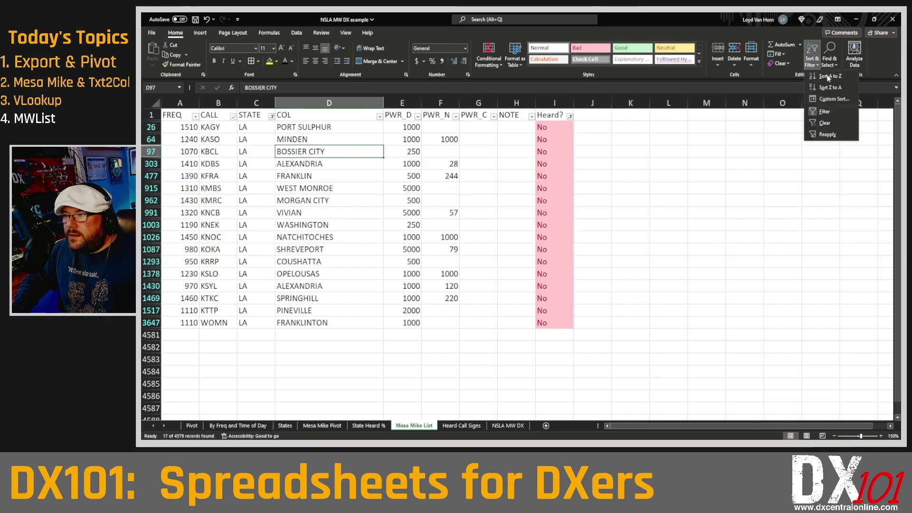
click(835, 99)
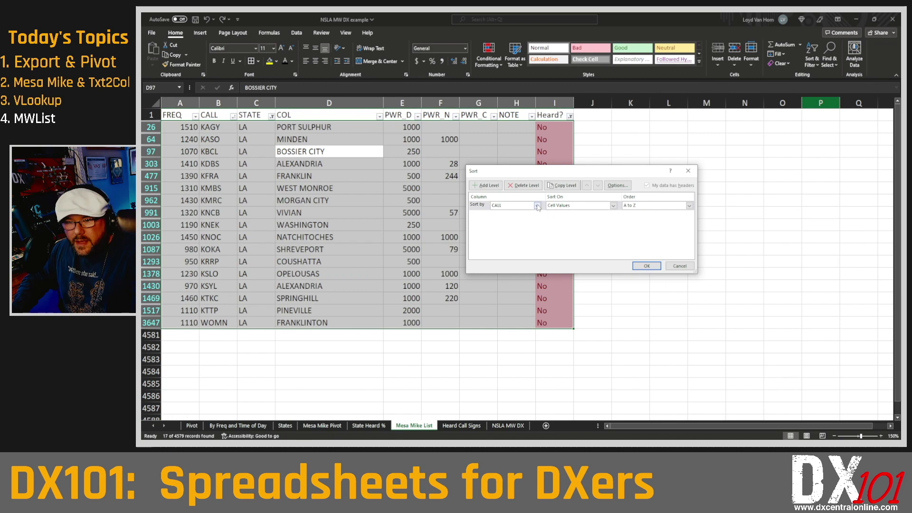
click(537, 206)
click(523, 221)
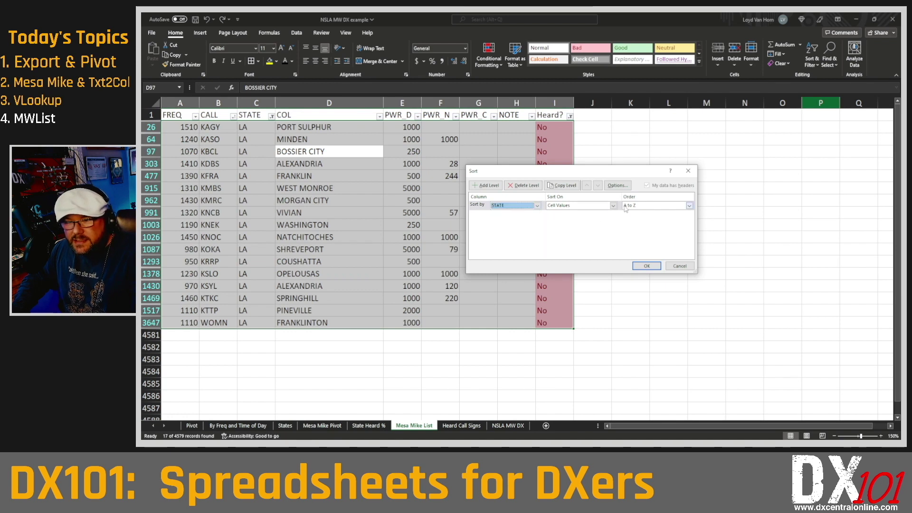
click(488, 186)
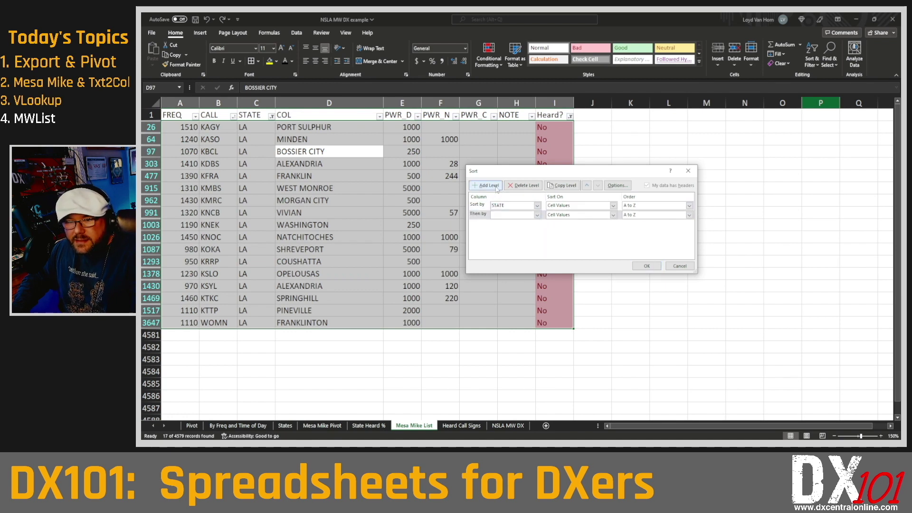
click(537, 215)
click(537, 222)
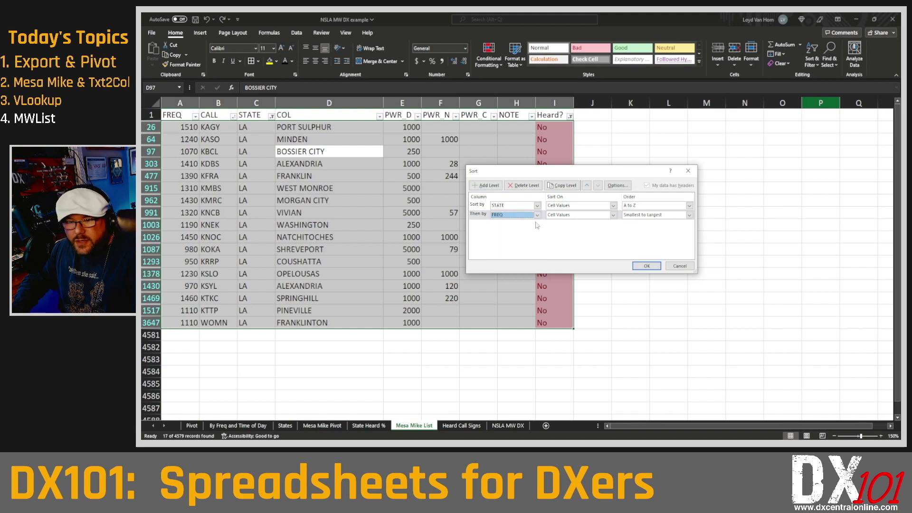
click(647, 265)
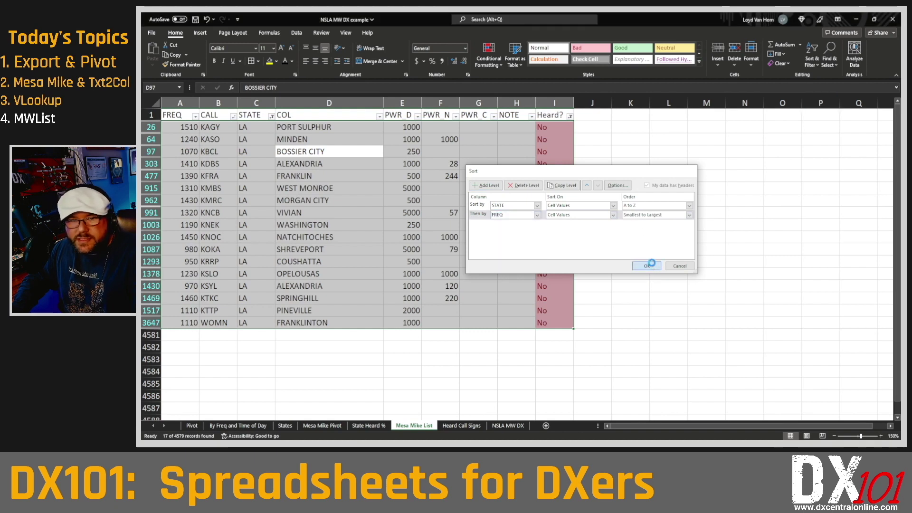
click(351, 161)
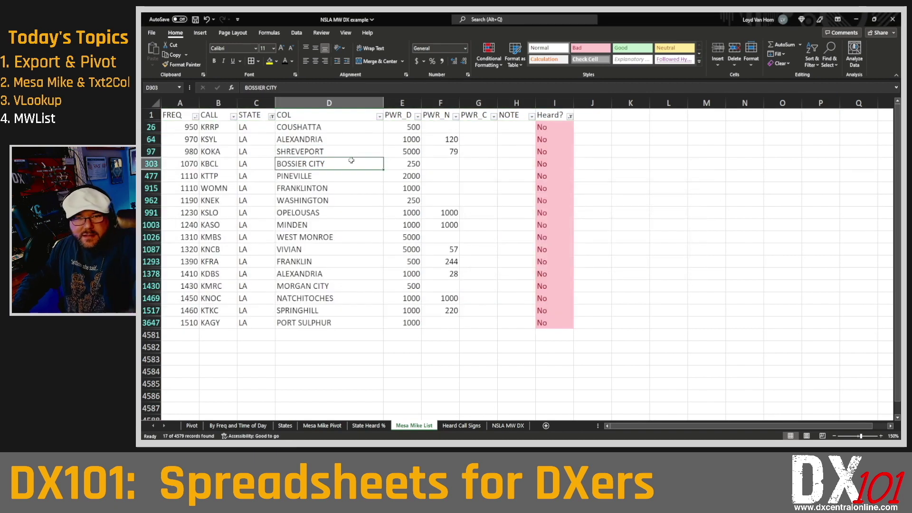
Step: Set the nighttime power (PWR_N) of KMBS West Monroe to 500
drag(181, 126, 548, 323)
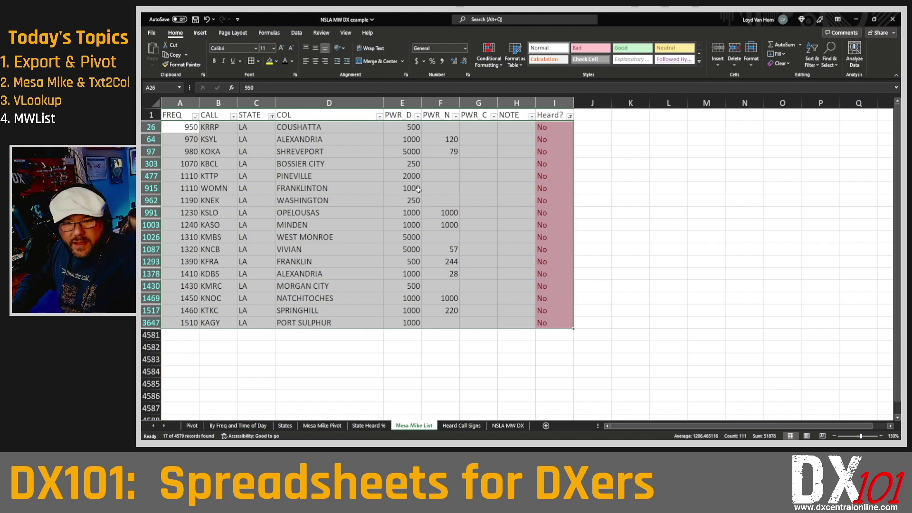
click(418, 240)
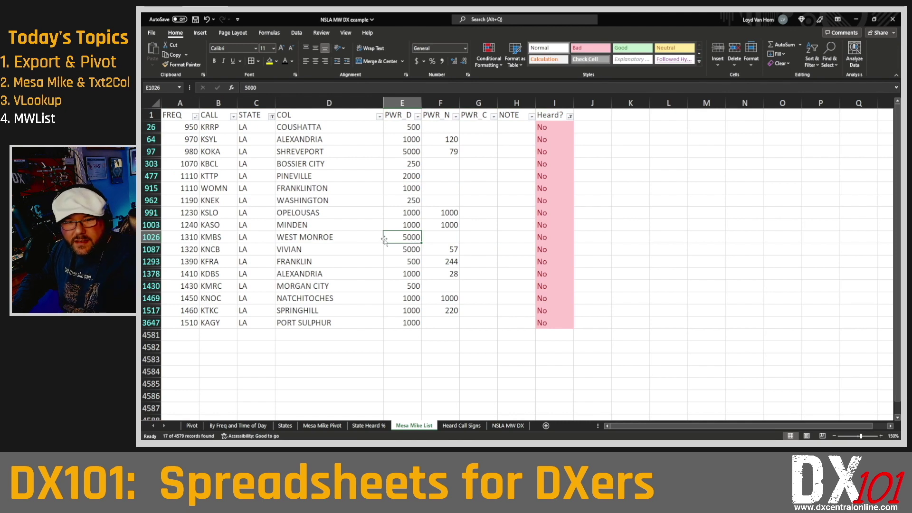
click(437, 238)
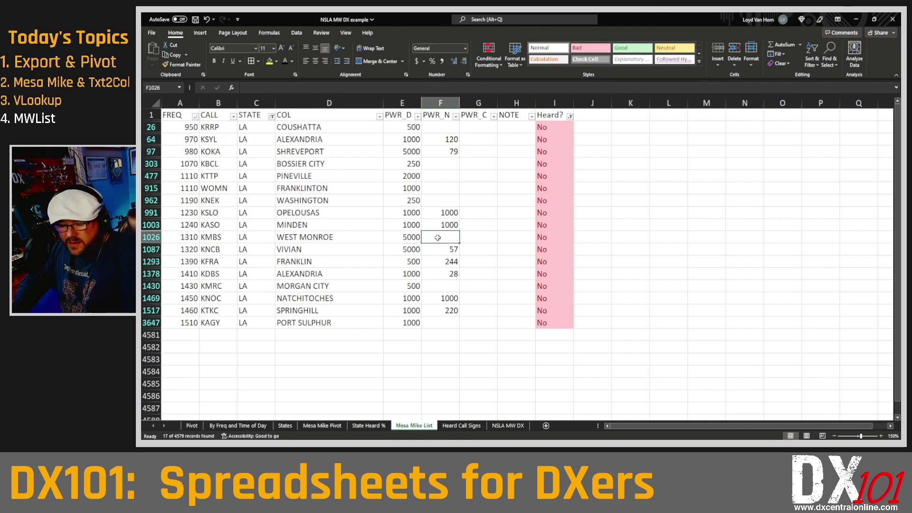
text(500)
key(Tab)
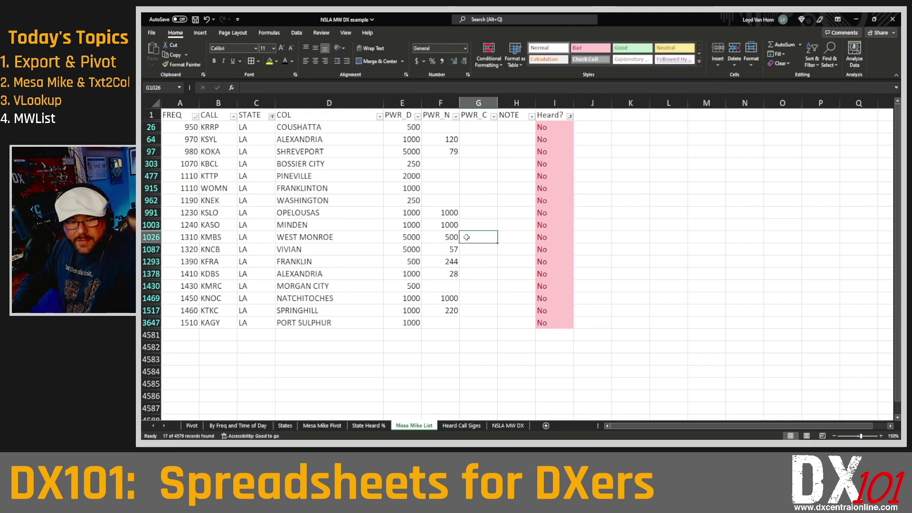
Step: Set the nighttime power (PWR_N) of KRRP Coushatta to 209
click(430, 131)
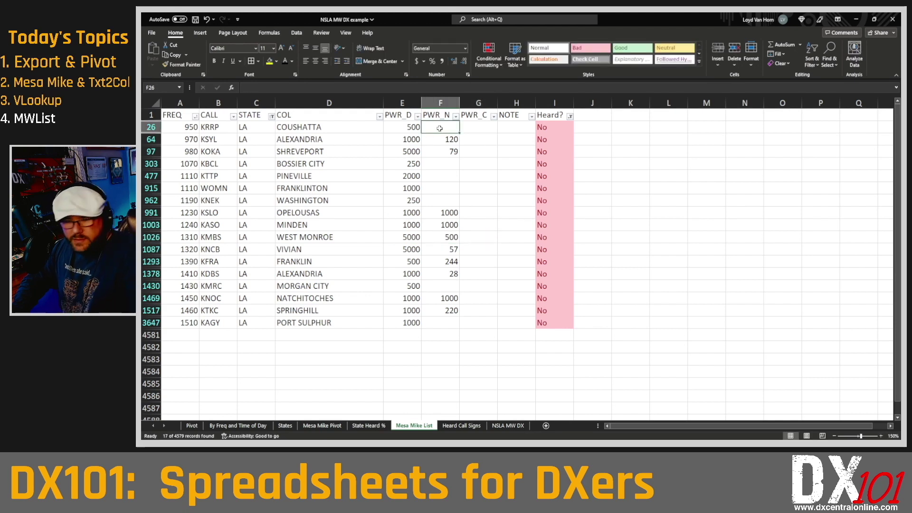
text(209)
click(488, 164)
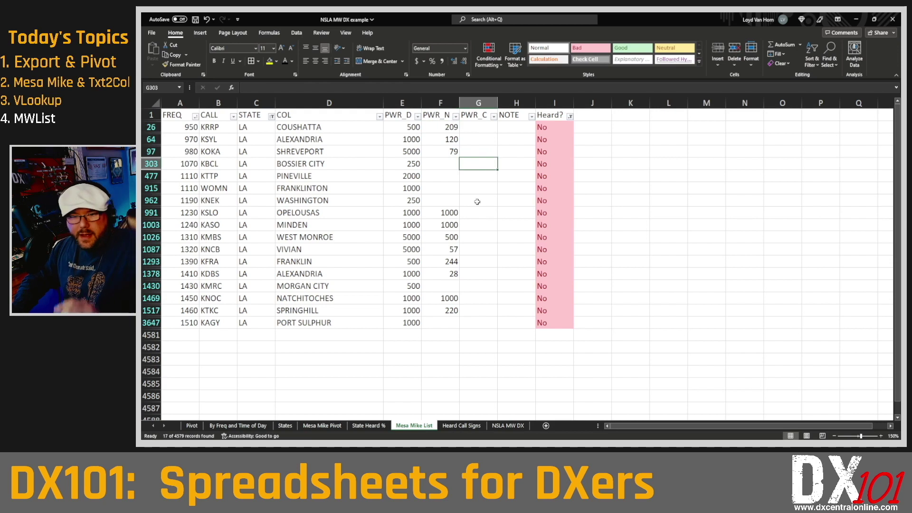
Step: Select the KMBS West Monroe entry, and examine the 1310 frequency row on the By Freq and Time of Day sheet
click(447, 235)
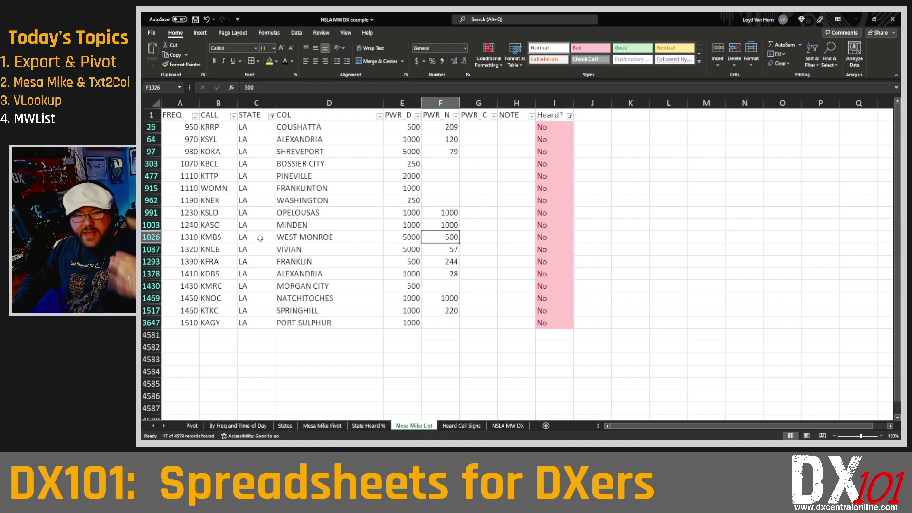
drag(194, 233, 553, 236)
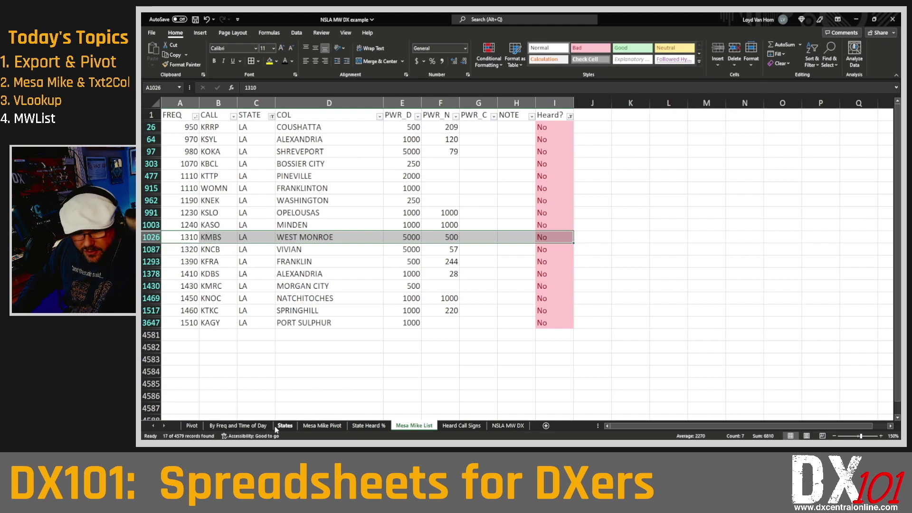
click(256, 426)
scroll(251, 267, down, 6)
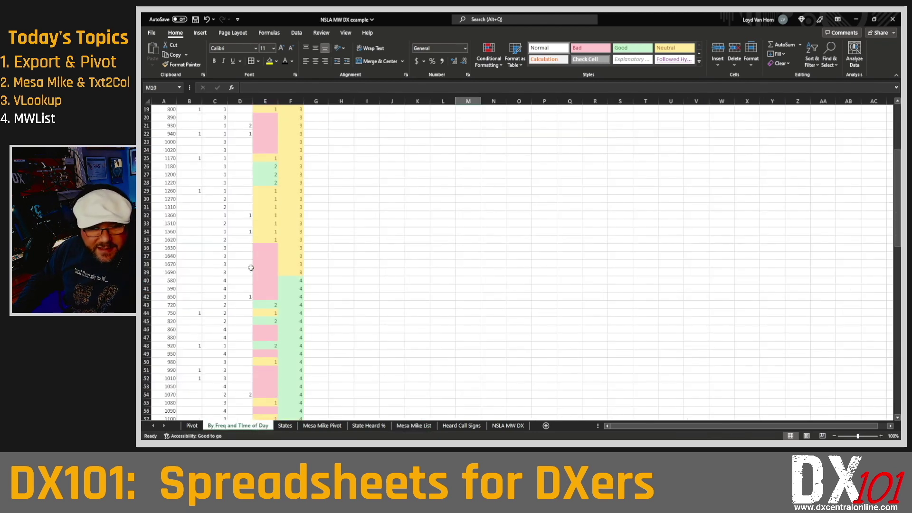
scroll(231, 247, up, 1)
drag(174, 231, 293, 235)
scroll(292, 235, up, 5)
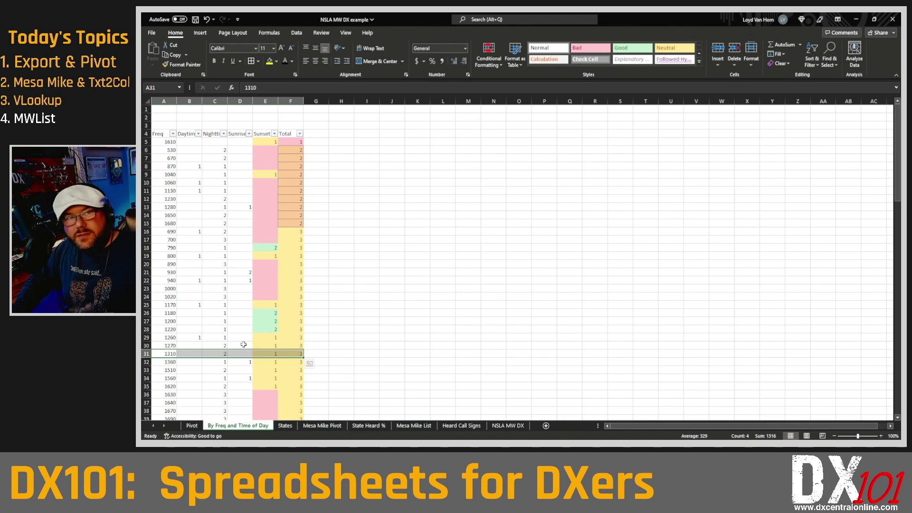
Step: Switch to the browser showing mesamike.org's amdb.txt station list and select all of its text
key(alt+Tab)
key(ctrl+a)
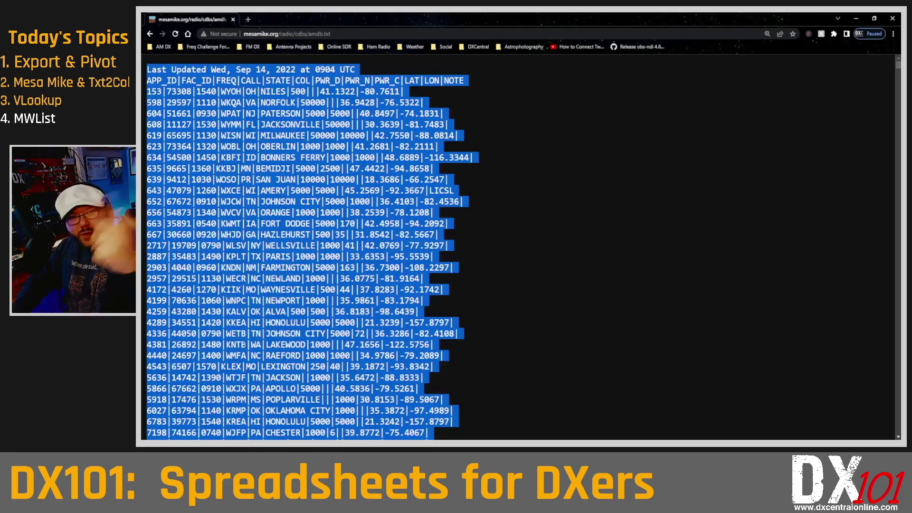
Step: Switch back to the Excel workbook and filter the STATE column of the Mesa Mike List to MS instead of LA
key(alt+Tab)
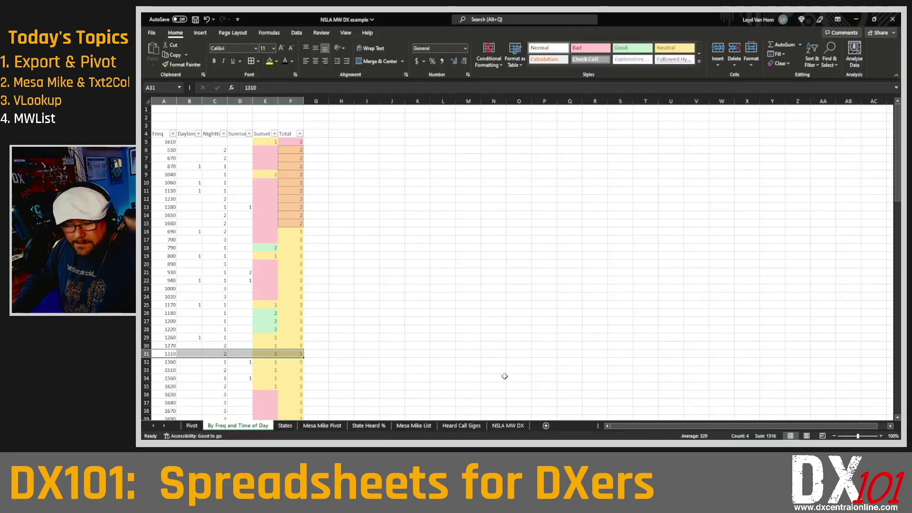
click(469, 425)
click(428, 426)
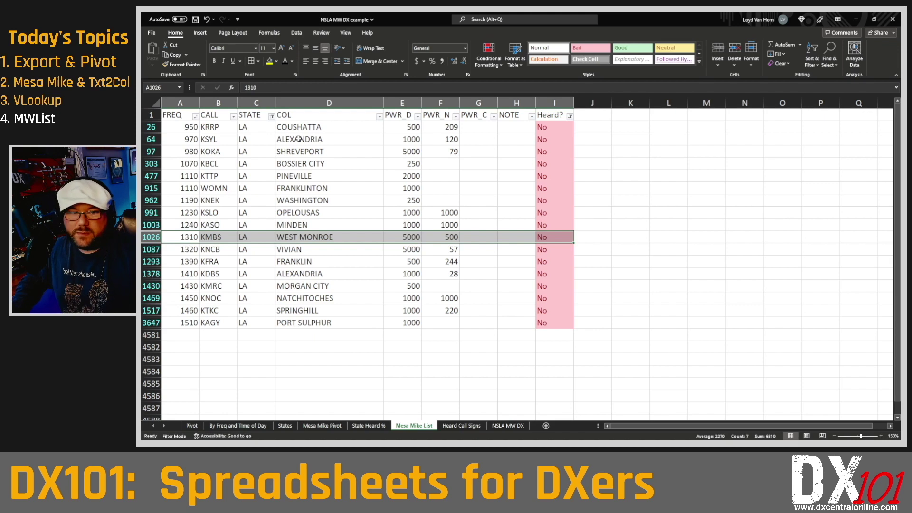
click(271, 117)
scroll(219, 223, down, 5)
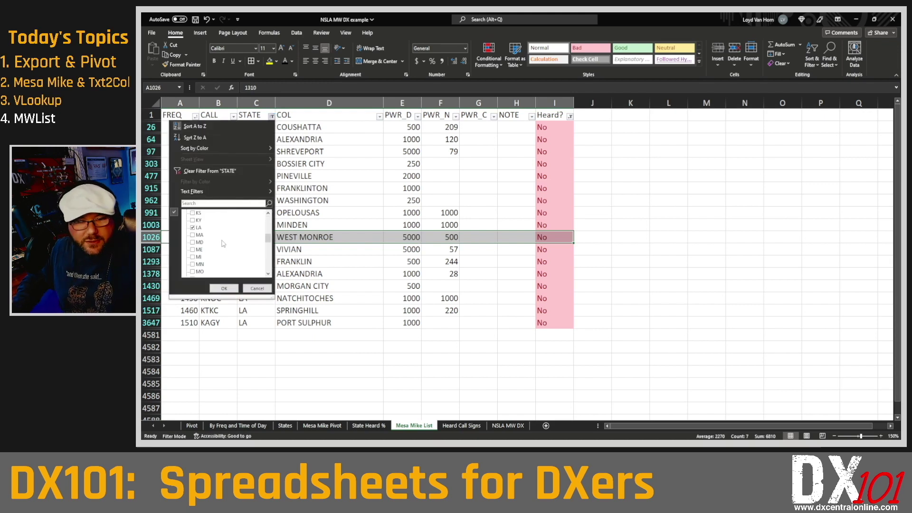
click(196, 227)
scroll(213, 247, down, 1)
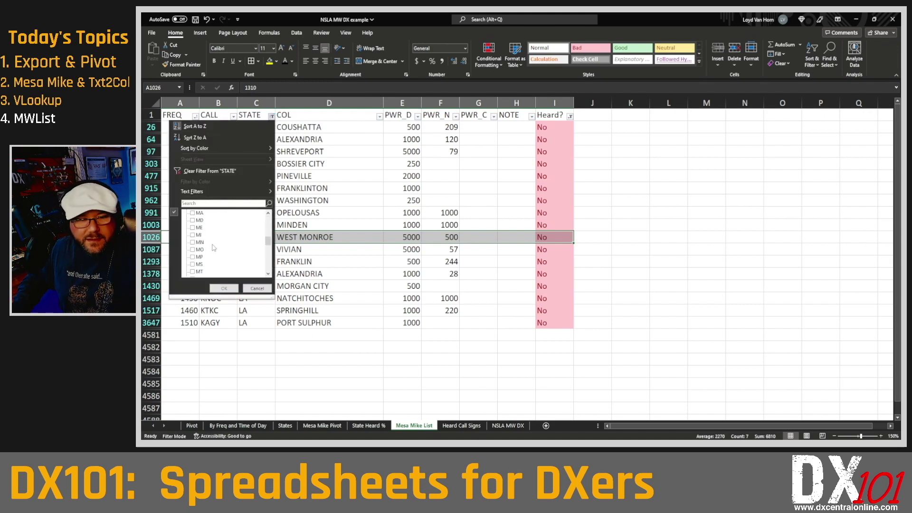
click(199, 265)
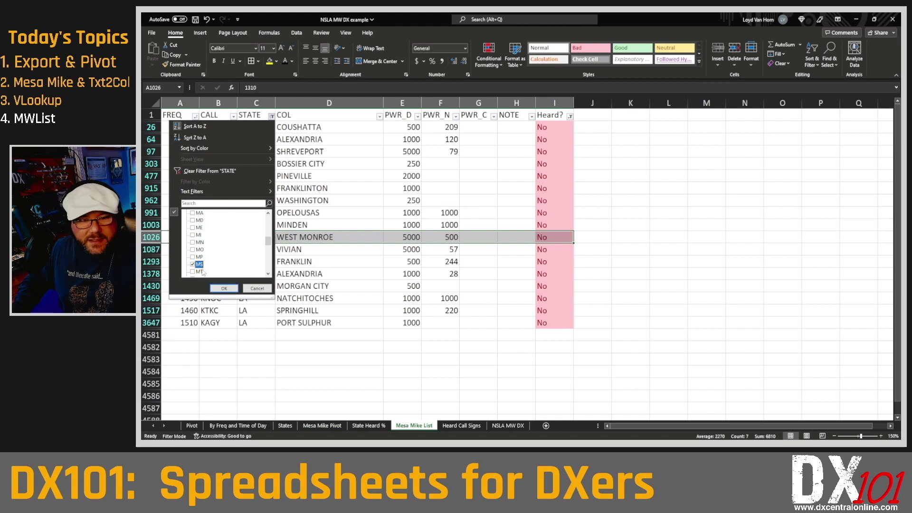
click(224, 288)
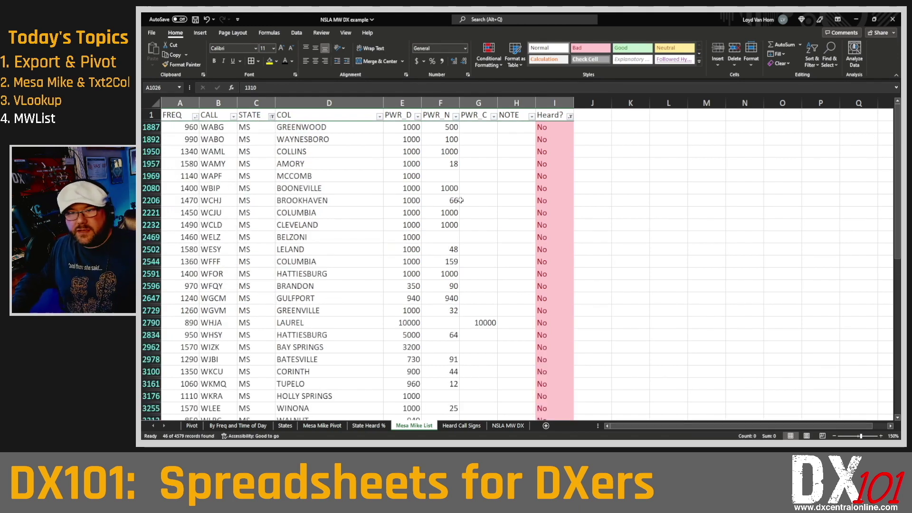
Step: Delete the duplicate WPMO Pascagoula row holding only nighttime power and set PWR_N of the remaining WPMO row to 51
scroll(487, 208, down, 8)
scroll(490, 207, down, 1)
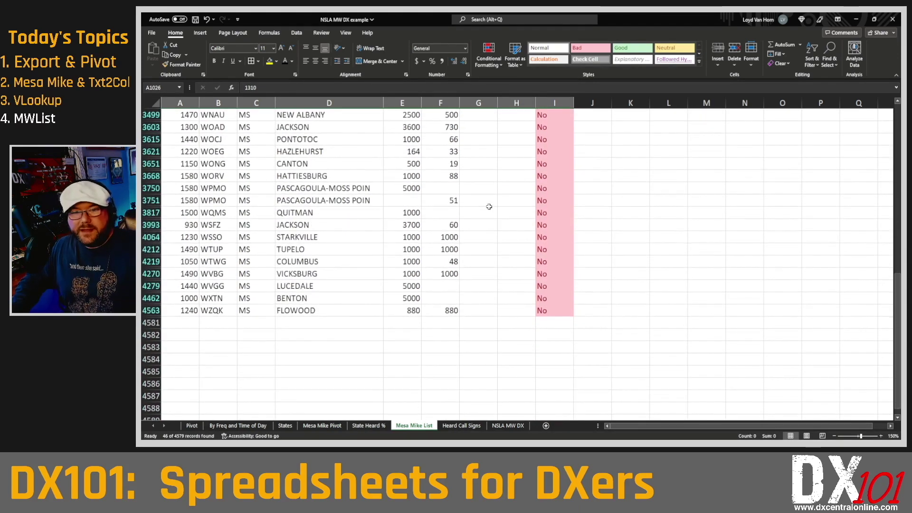
scroll(489, 206, up, 2)
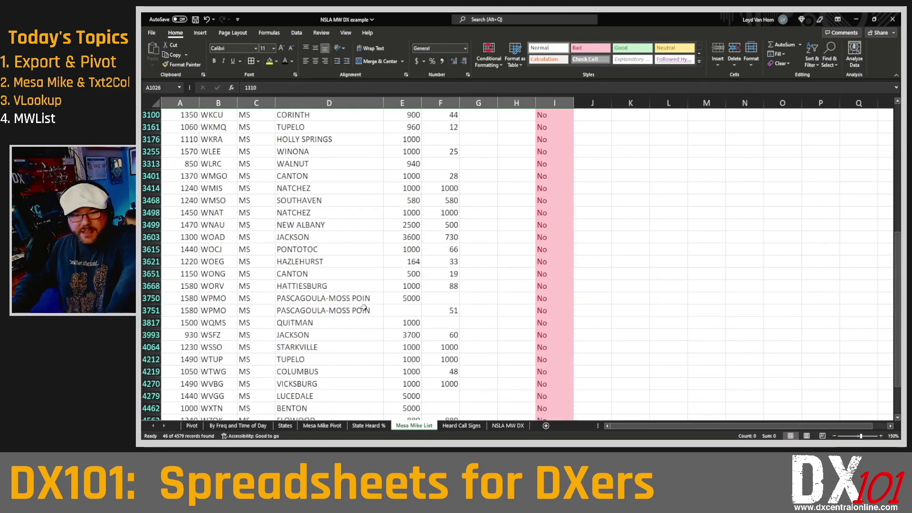
right_click(152, 310)
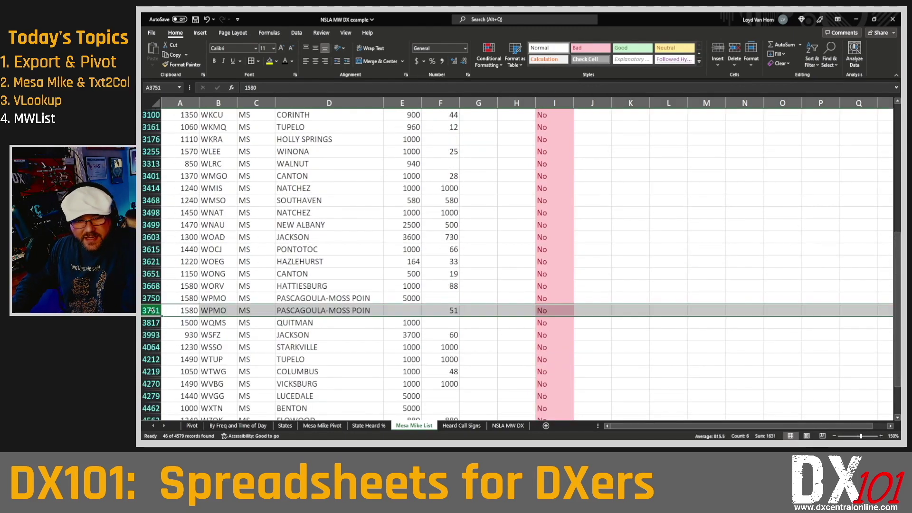
click(195, 244)
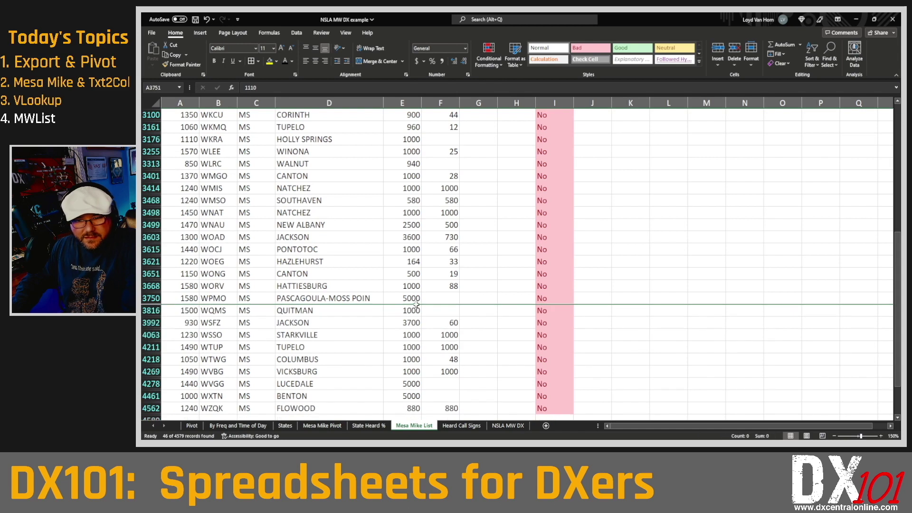
click(437, 299)
text(51)
click(468, 277)
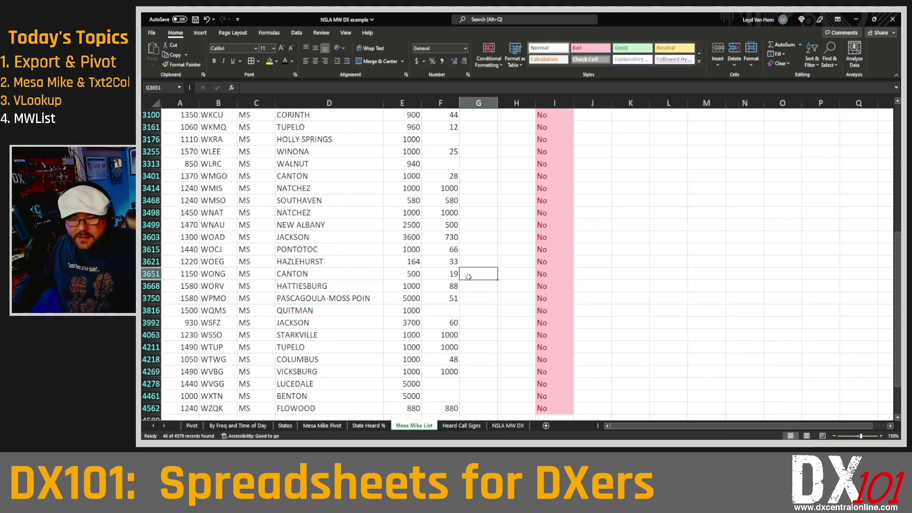
Step: Sort the filtered Mississippi stations by STATE from A to Z and by FREQ from smallest to largest
scroll(469, 277, up, 7)
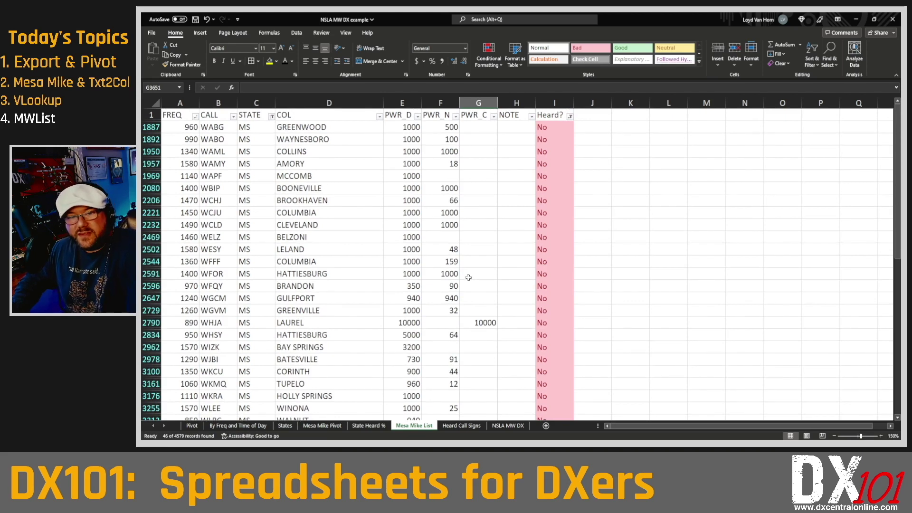
scroll(469, 276, down, 2)
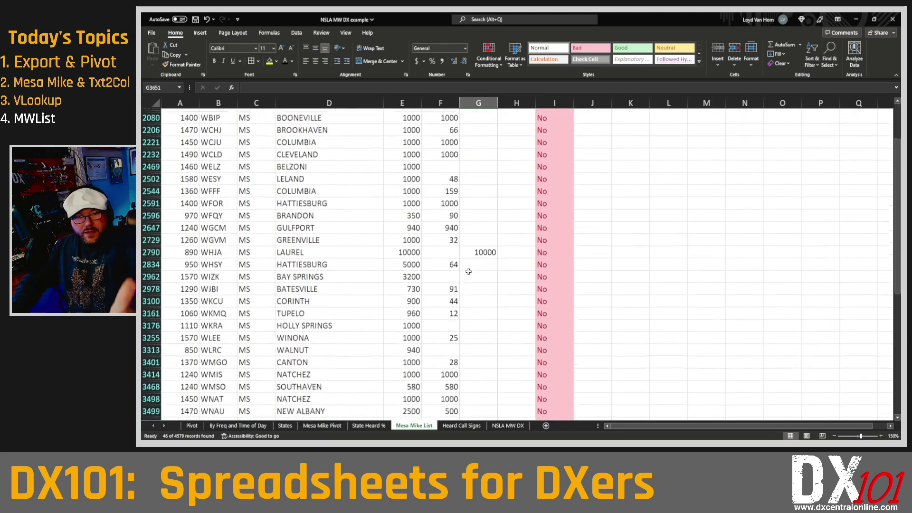
scroll(469, 271, down, 2)
scroll(468, 273, up, 4)
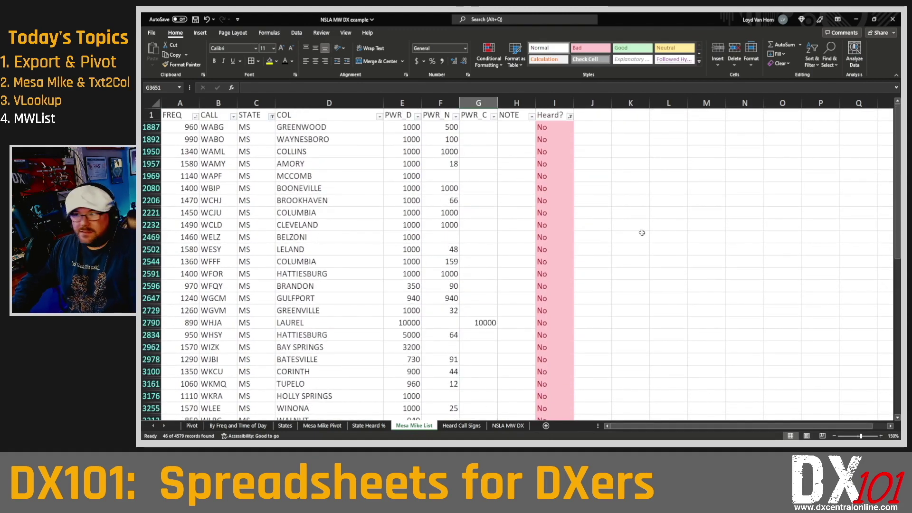
click(824, 61)
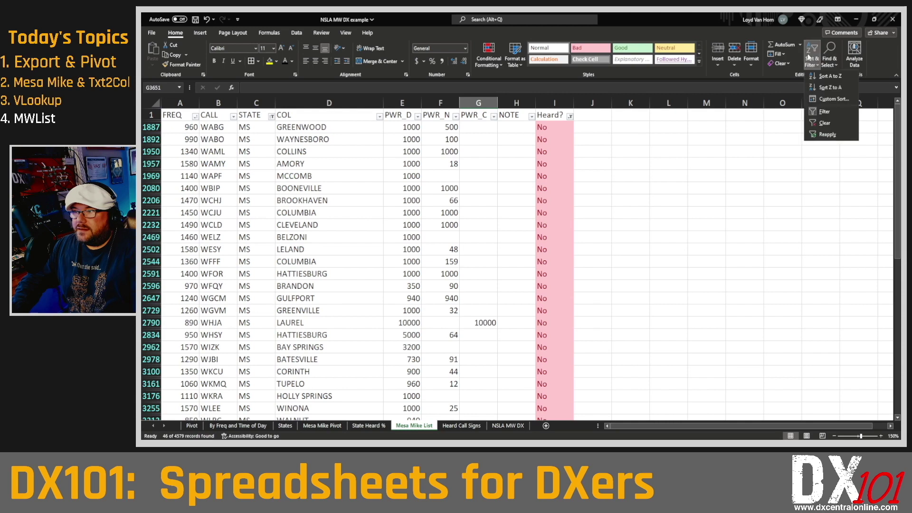
click(829, 110)
key(alt+a)
key(s)
key(s)
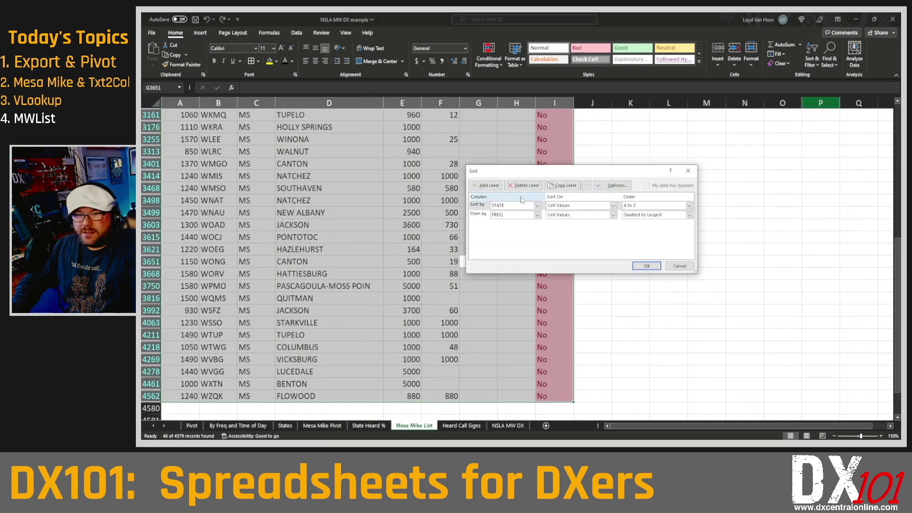
click(651, 266)
scroll(386, 177, up, 7)
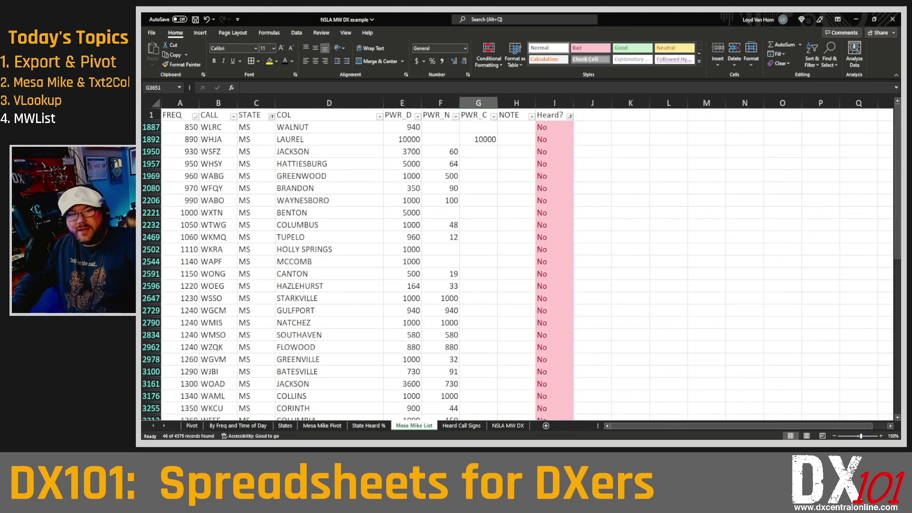
click(635, 250)
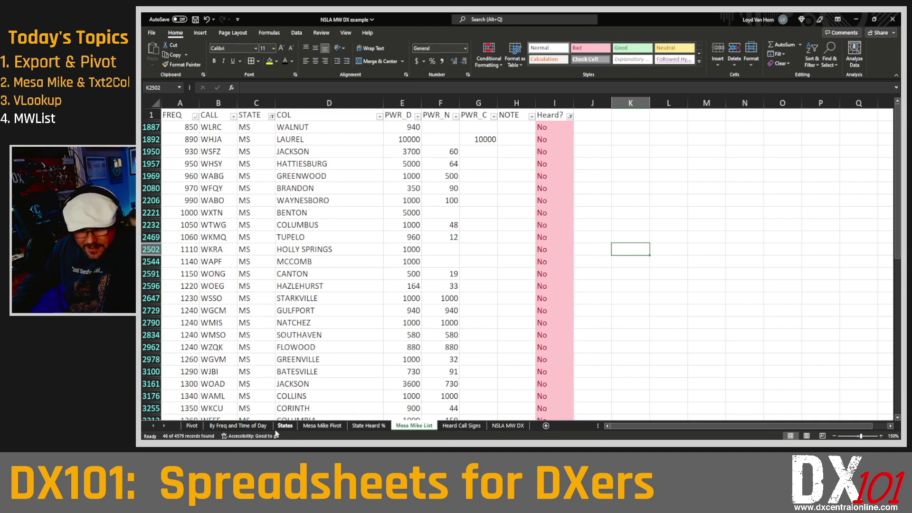
Step: Filter the Freq column on the By Freq and Time of Day sheet to 890
click(238, 426)
click(215, 182)
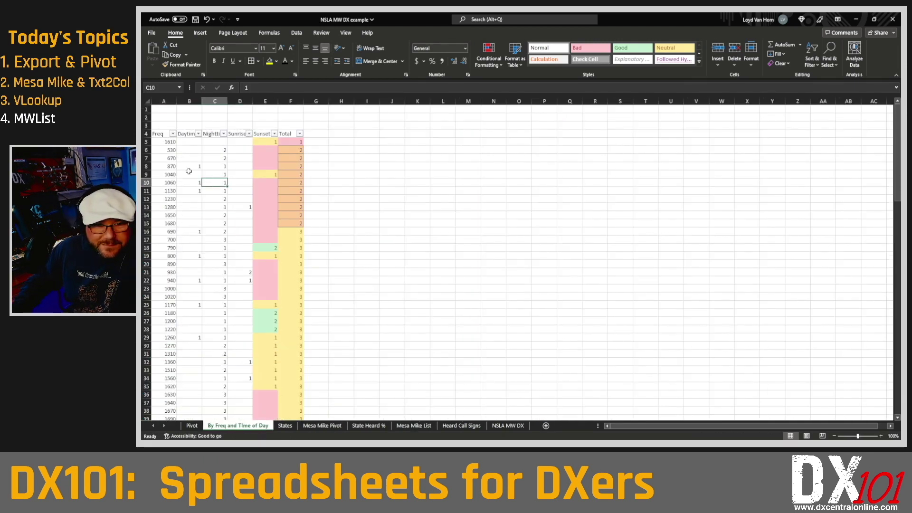
click(170, 142)
click(173, 134)
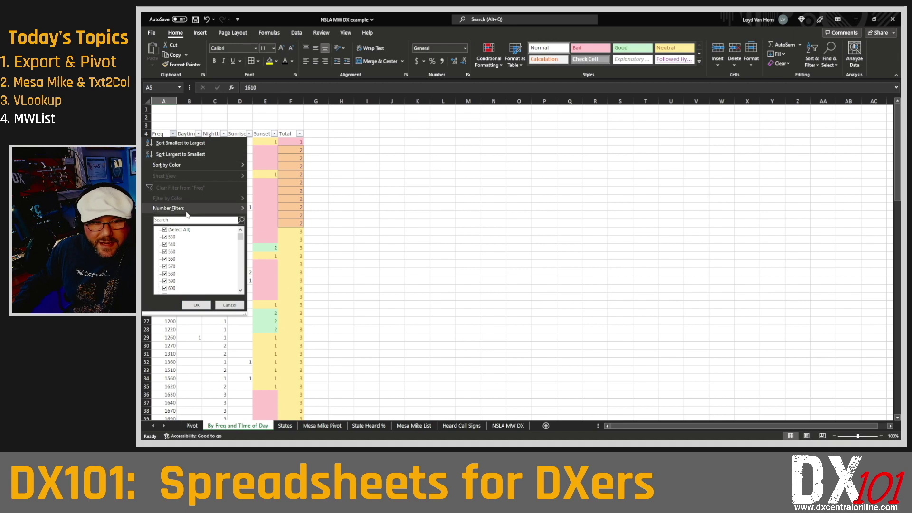
click(190, 220)
text(890)
click(196, 305)
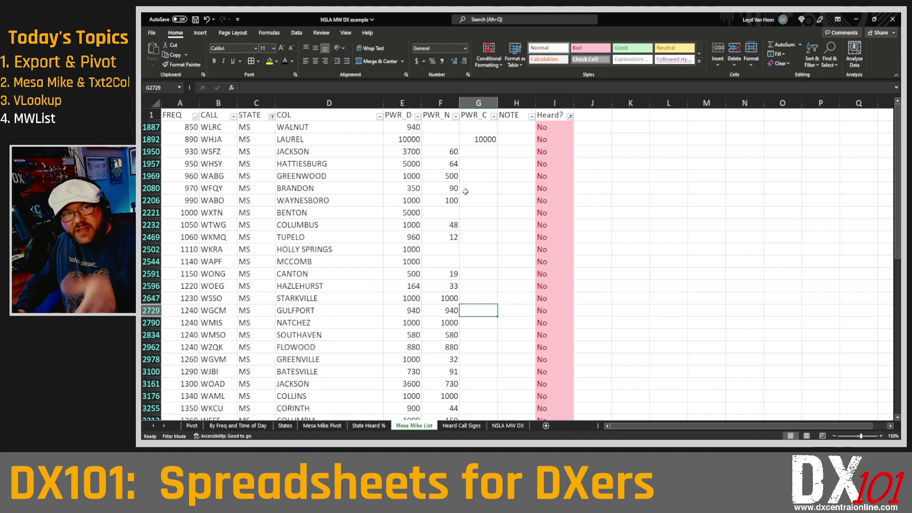
Step: Move the STATE field of the Mesa Mike Pivot table from the rows to the report filters
click(328, 426)
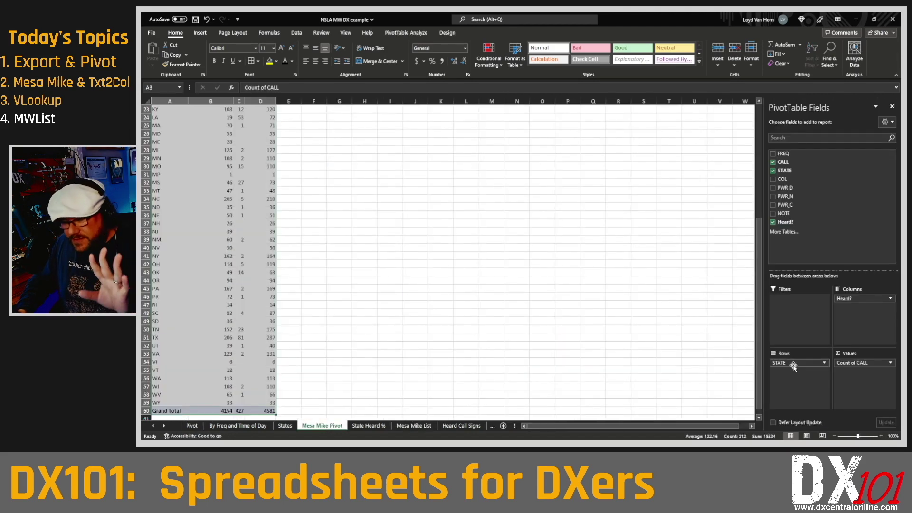
drag(794, 364, 796, 318)
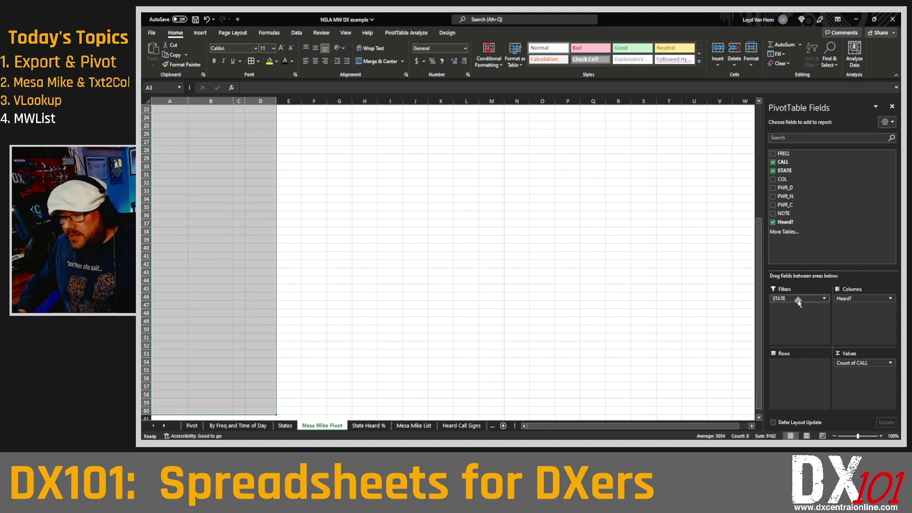
click(379, 207)
scroll(380, 213, up, 7)
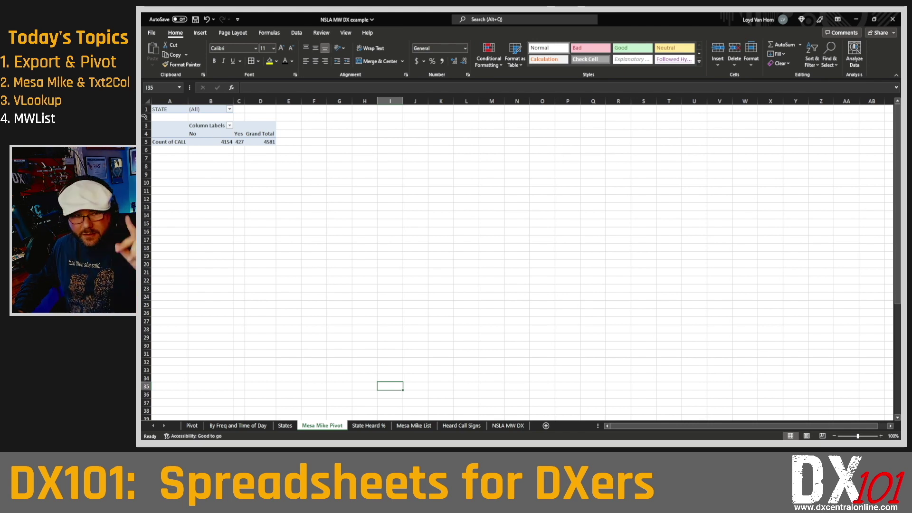
Step: Set the pivot table's STATE report filter to TX
click(165, 136)
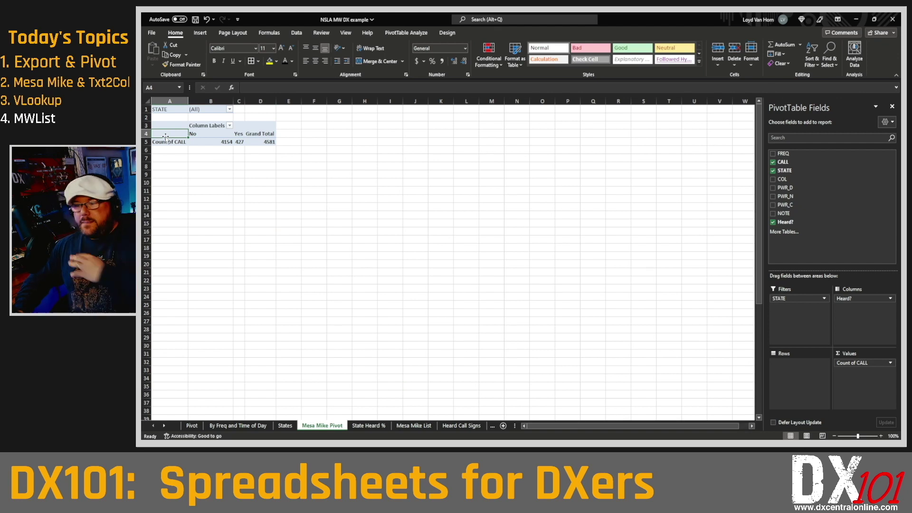
click(230, 109)
scroll(212, 144, down, 15)
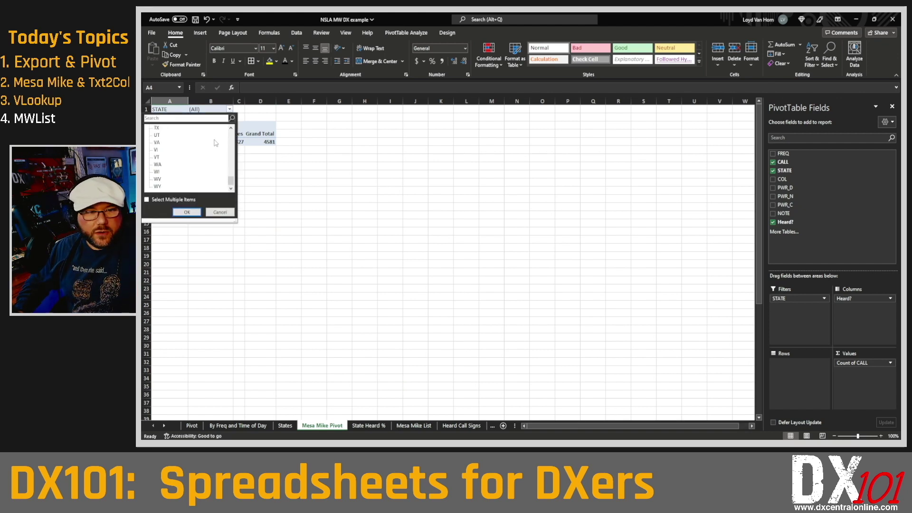
click(157, 150)
click(186, 214)
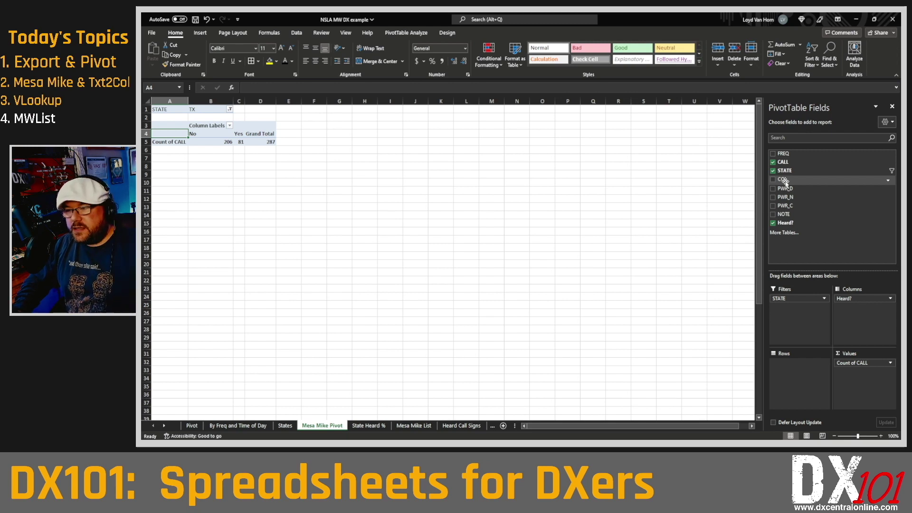
Step: Add the COL field to the pivot table's rows, with FREQ nested beneath it
drag(785, 181, 792, 382)
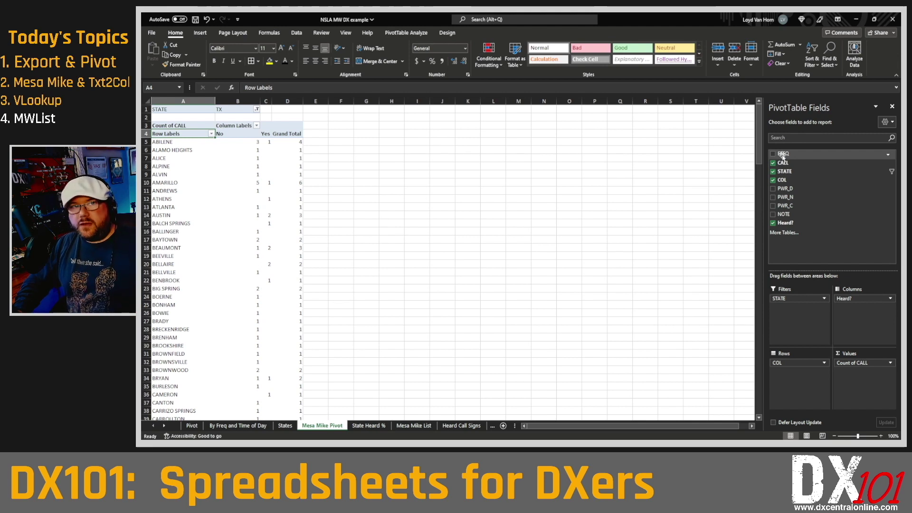
drag(783, 155, 786, 385)
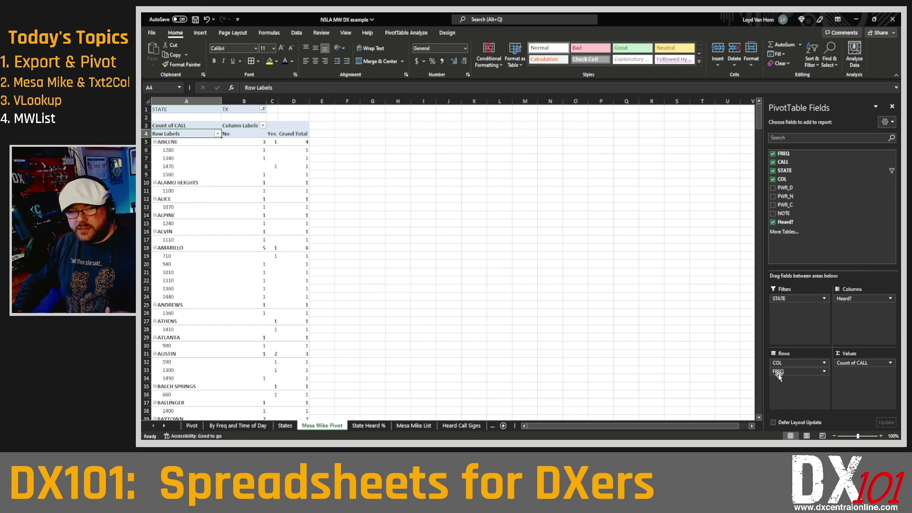
click(175, 142)
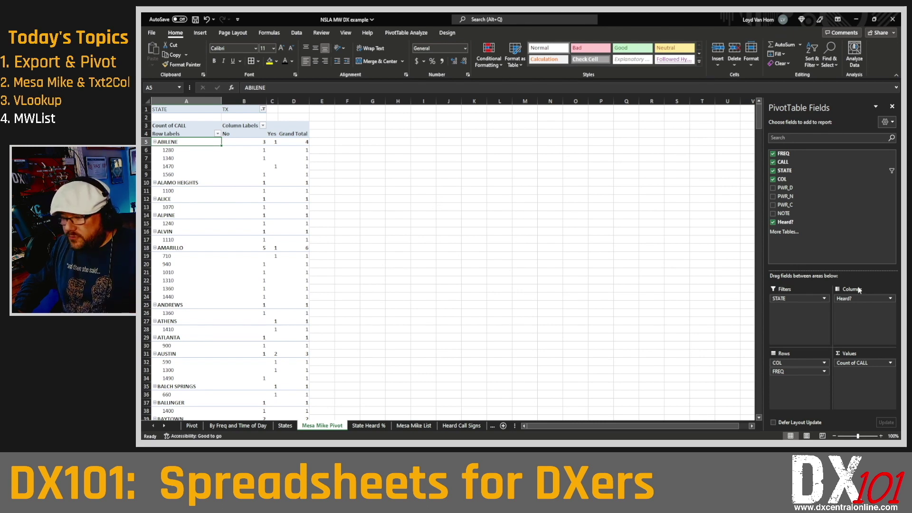
Step: Move the Heard? field from the pivot columns to the report filters and set it to No
drag(864, 299, 784, 314)
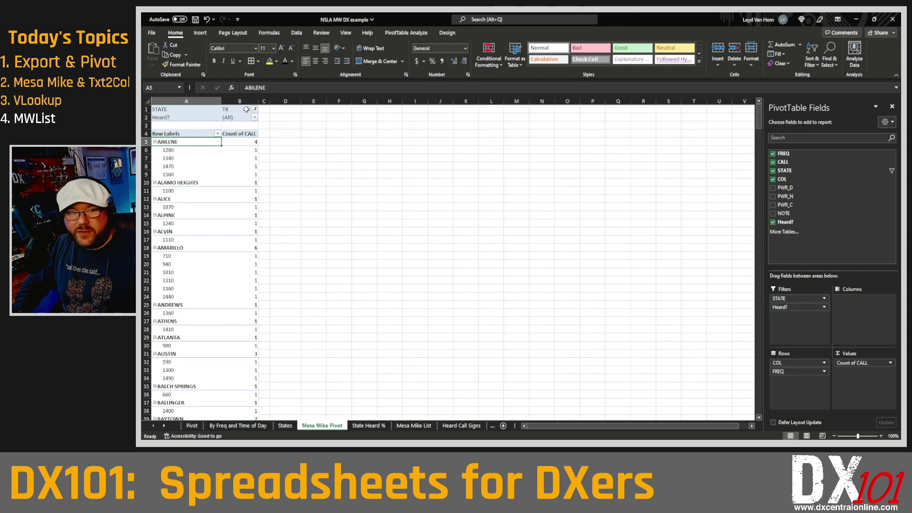
click(255, 118)
click(178, 144)
click(206, 220)
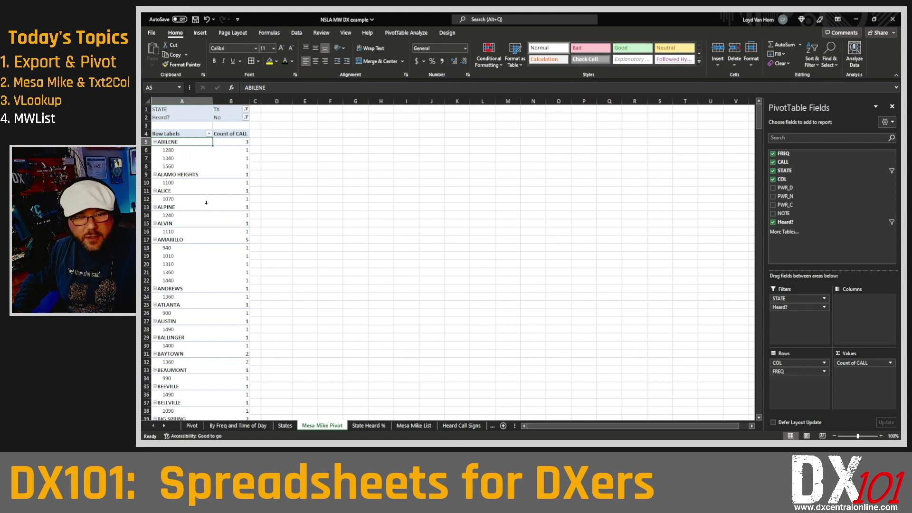
Step: Examine the unheard Texas stations by city, selecting the Austin and Beaumont entries together with their frequencies
scroll(206, 202, down, 2)
scroll(206, 202, down, 3)
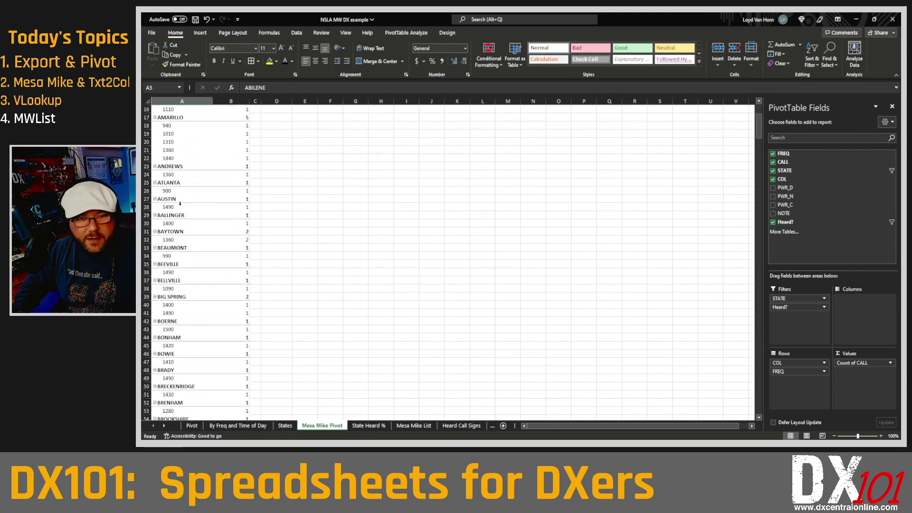
drag(164, 207, 222, 200)
scroll(223, 200, down, 3)
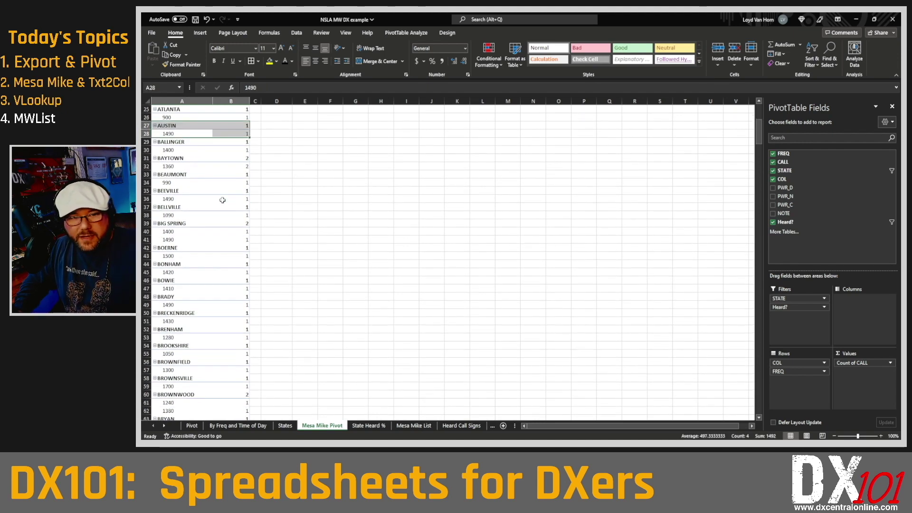
click(178, 174)
drag(177, 174, 222, 182)
mouse_move(223, 182)
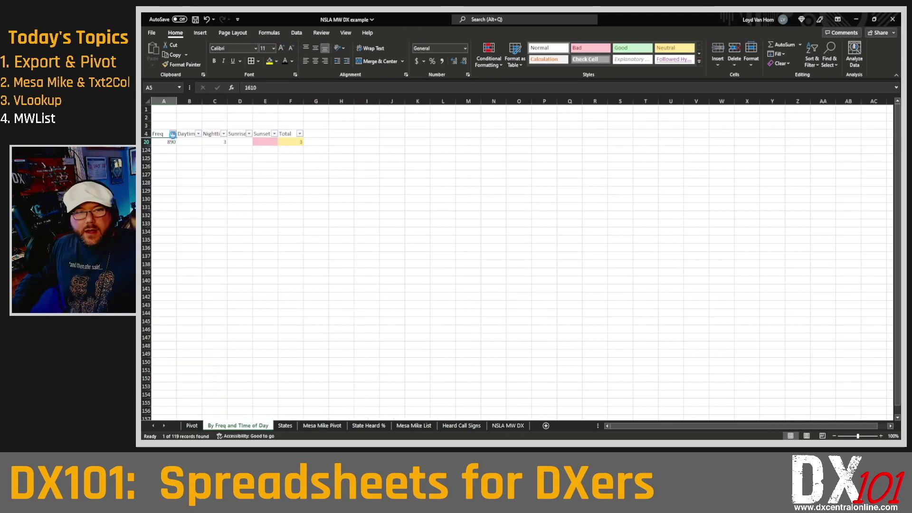
Step: Reset the Freq filter on the By Freq and Time of Day sheet to show all frequencies
click(173, 134)
click(185, 231)
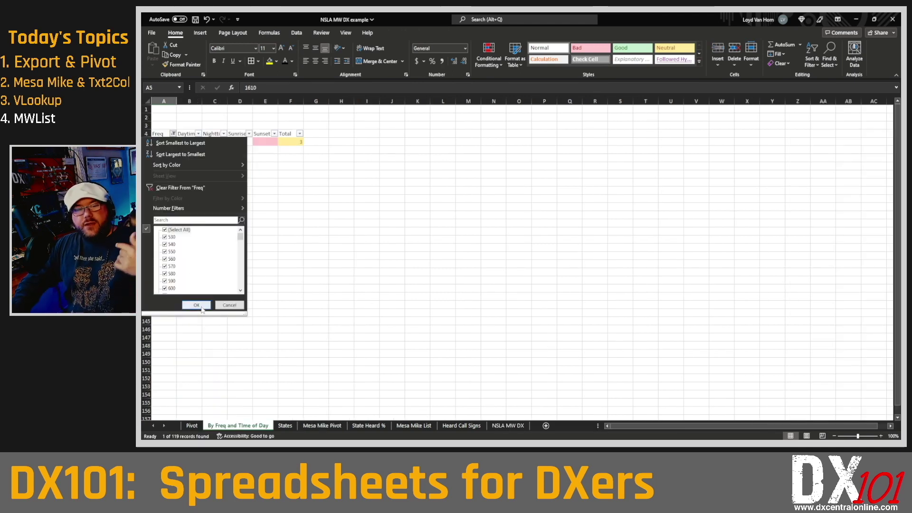
click(196, 305)
click(375, 233)
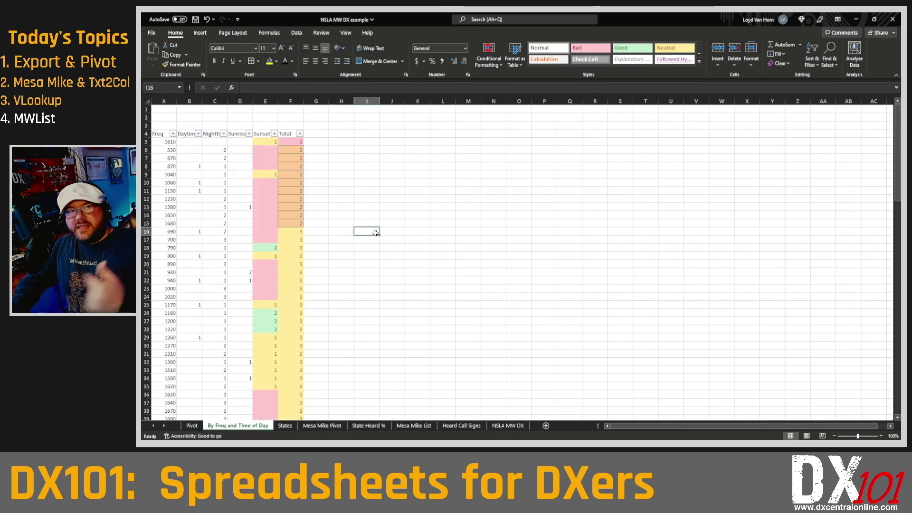
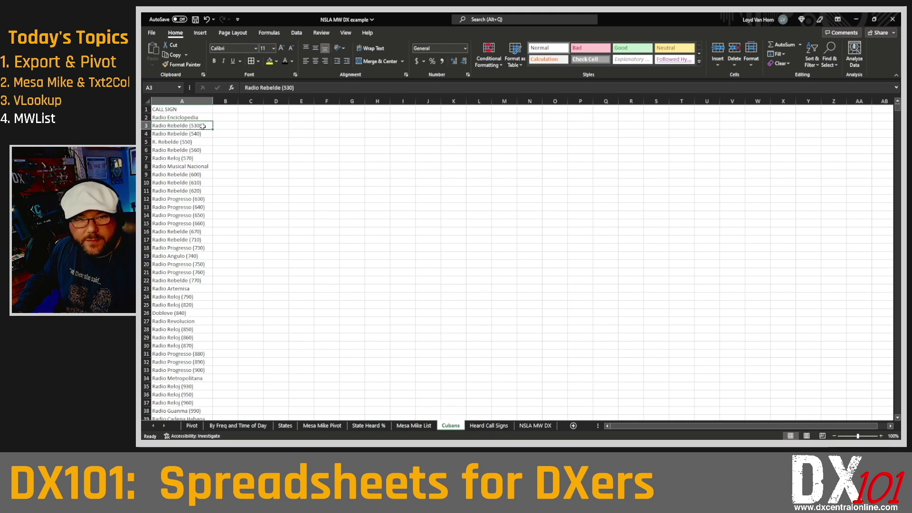
Step: Examine the Radio Rebelde entries for 540, 550 and 560 in the Cubans sheet's call sign list
click(202, 134)
click(201, 142)
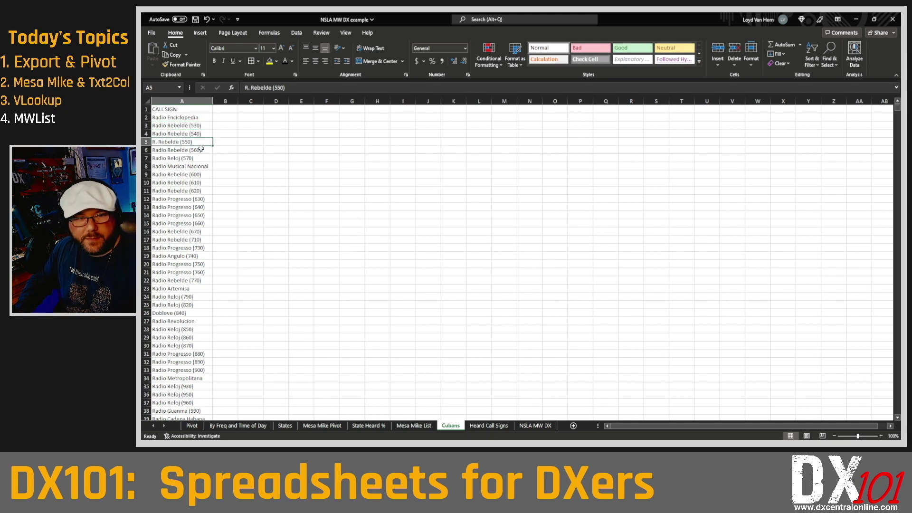
click(175, 148)
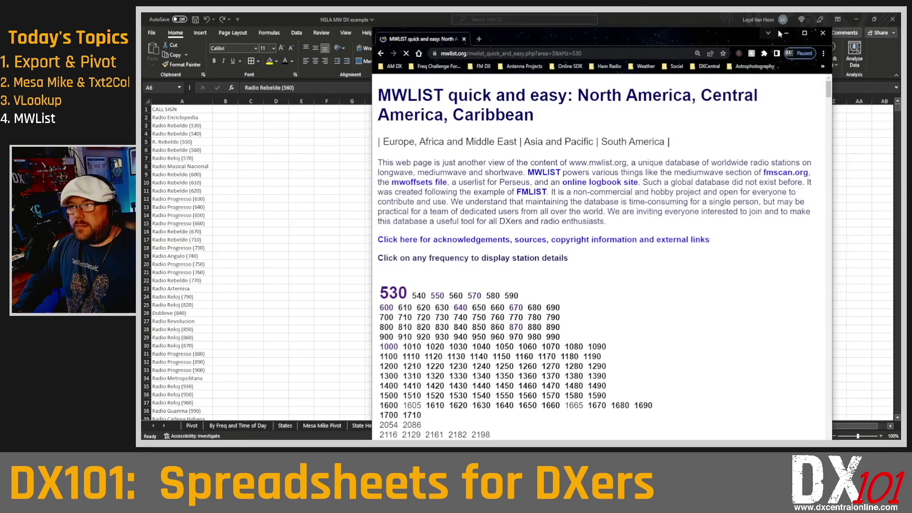
Step: Maximize the browser window showing the MWLIST quick and easy page and look over its contents
click(805, 33)
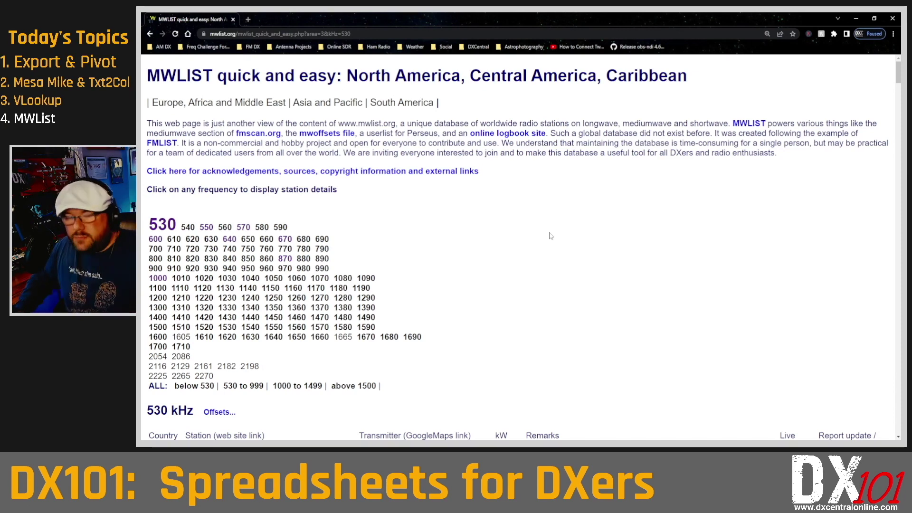
scroll(550, 236, down, 4)
scroll(551, 233, up, 4)
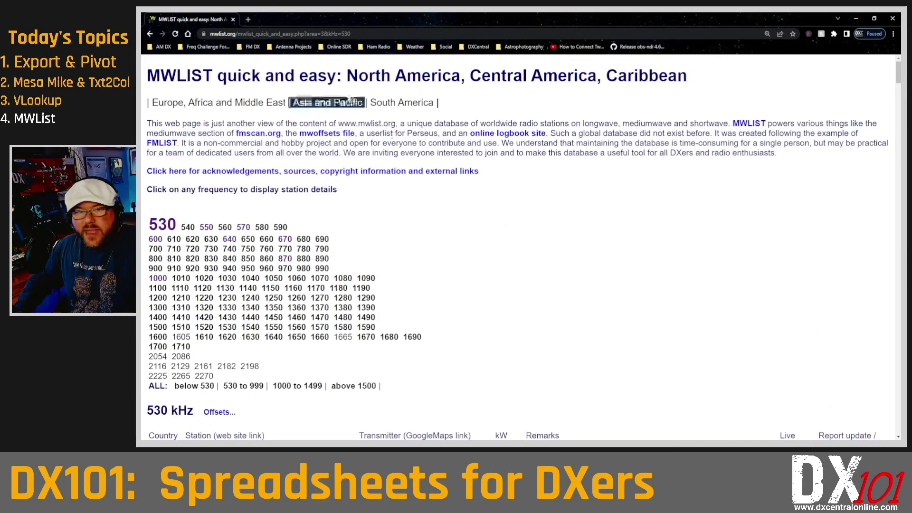
Step: Load the MWLIST home page in a new browser tab from the AM DX bookmarks
click(247, 19)
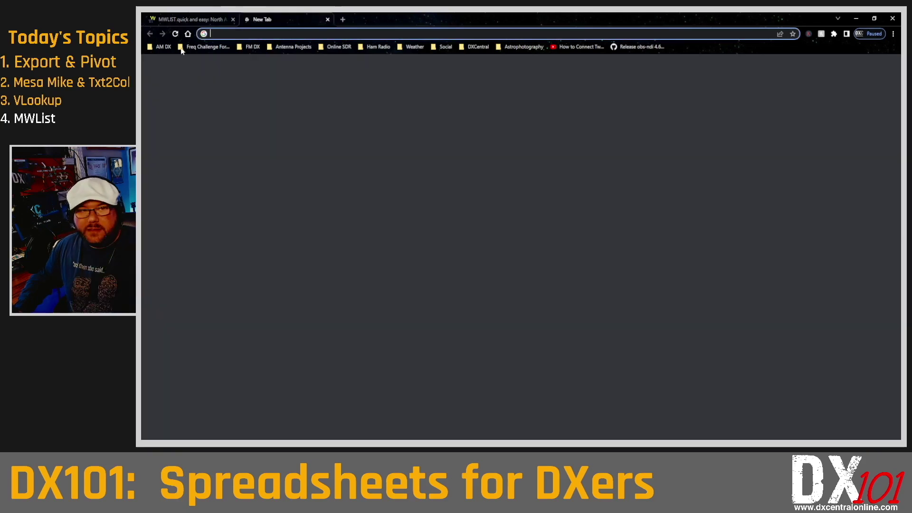
click(162, 46)
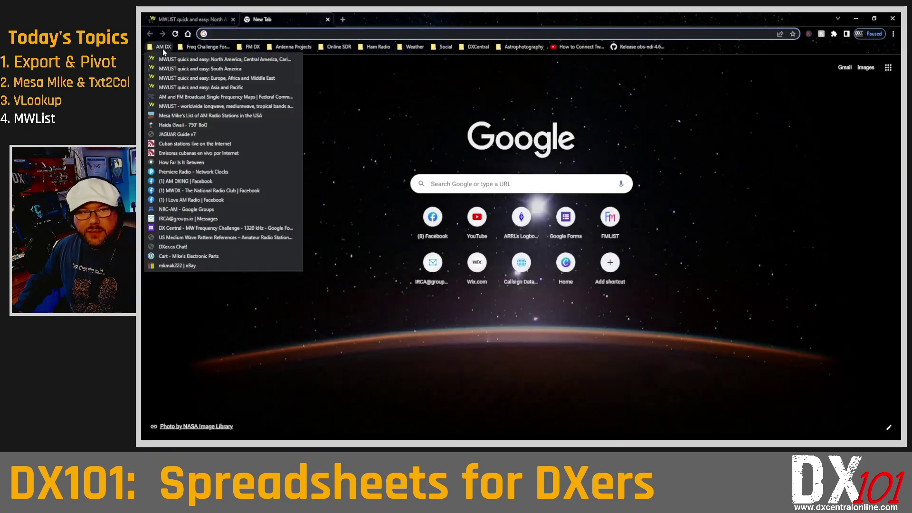
click(190, 105)
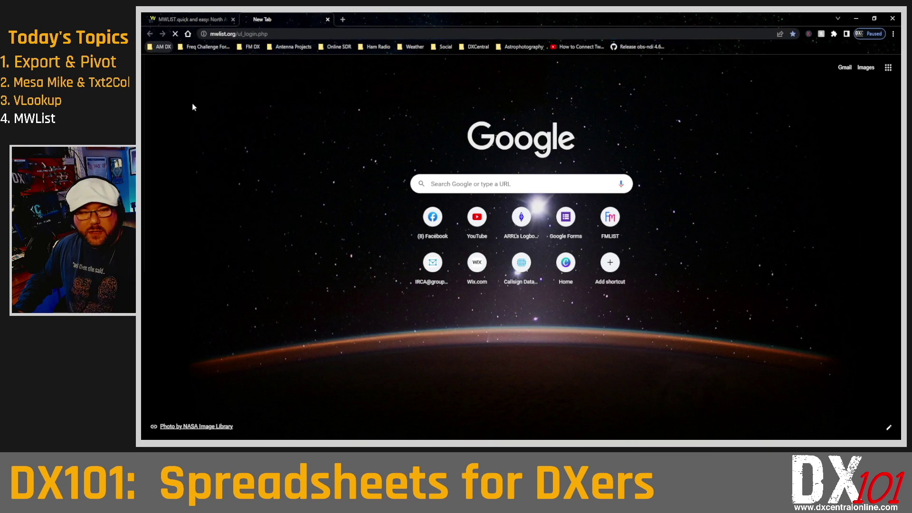
Step: Open MWLIST quick and easy for North America, Central America, Caribbean, and close the tab holding the MWLIST home page
scroll(452, 202, down, 3)
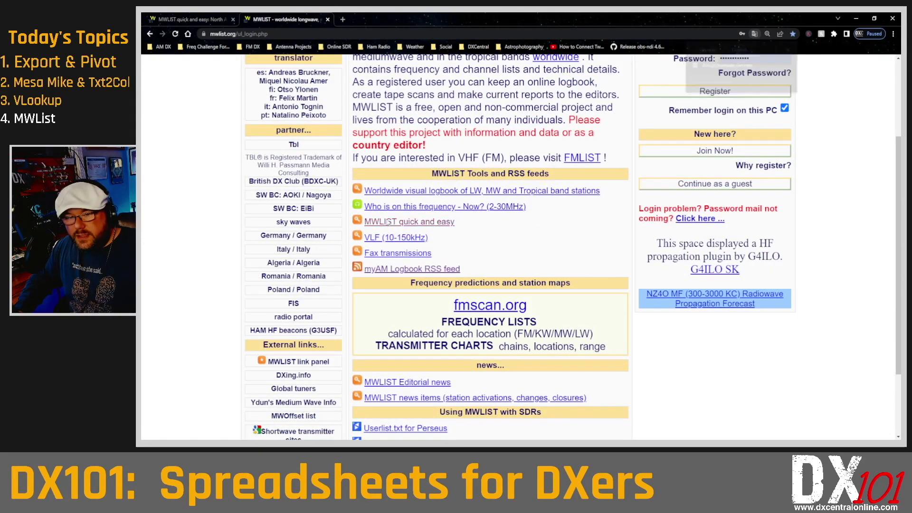
click(386, 220)
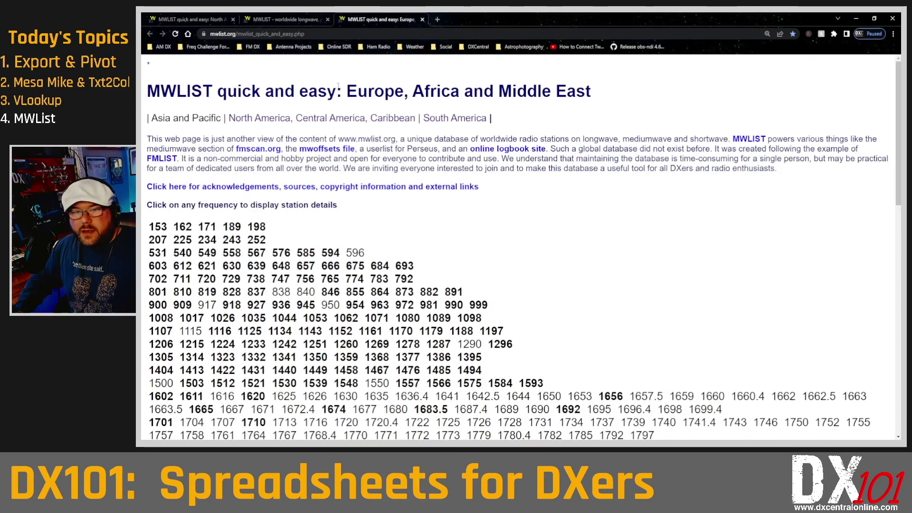
click(275, 119)
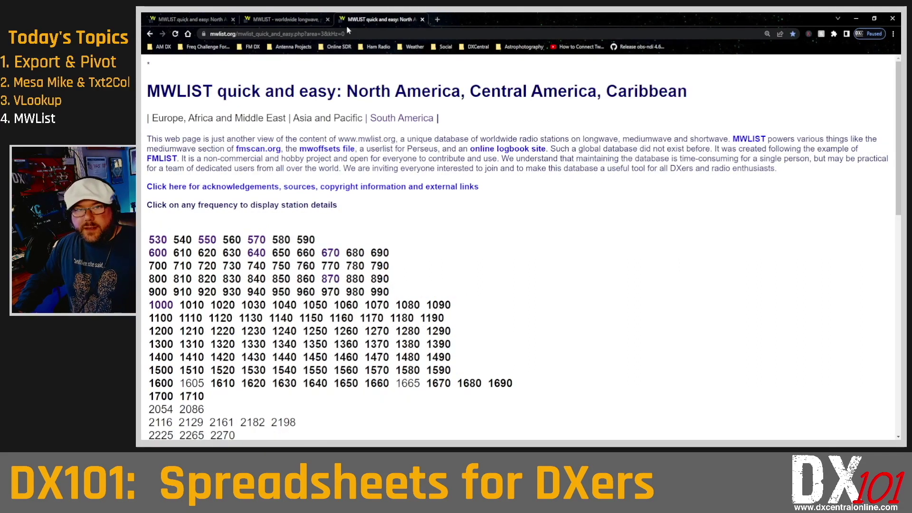
click(327, 19)
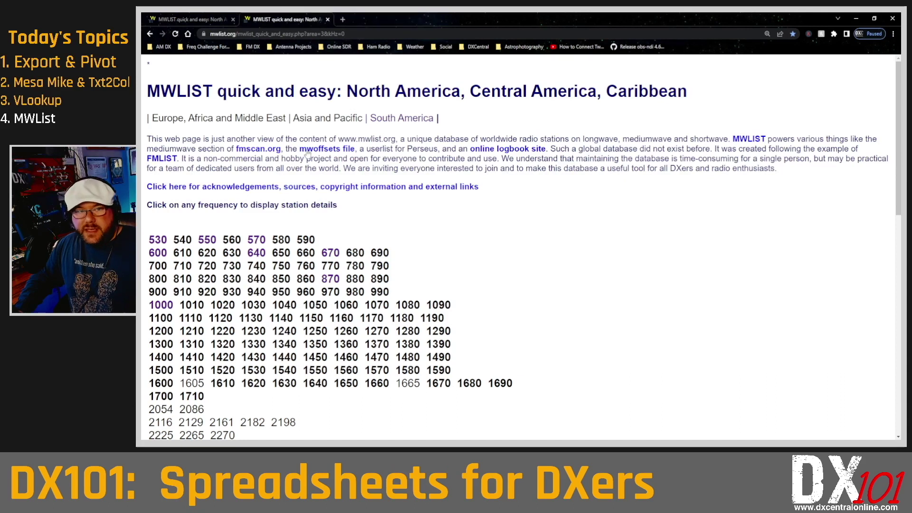
Step: Display the 530 kHz station details and copy the parallel frequencies in the remarks for Cuba's Radio Rebelde
click(163, 238)
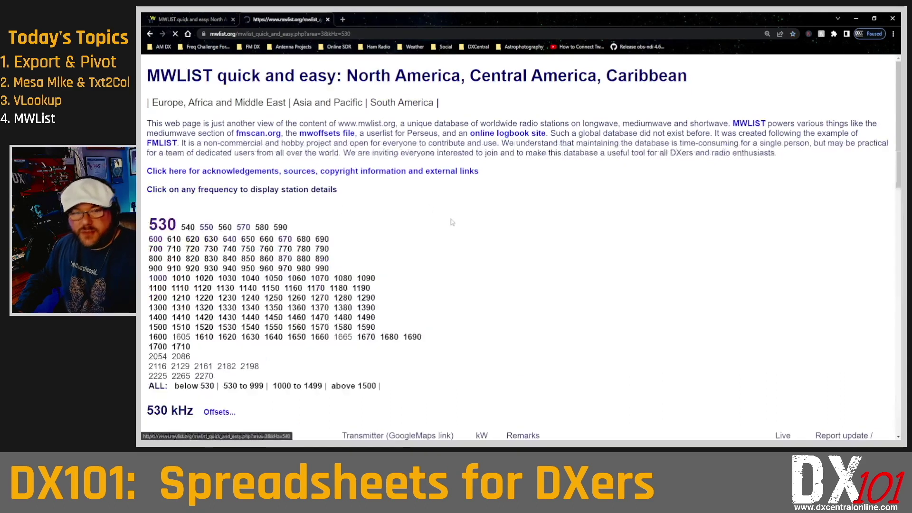
scroll(452, 217, down, 4)
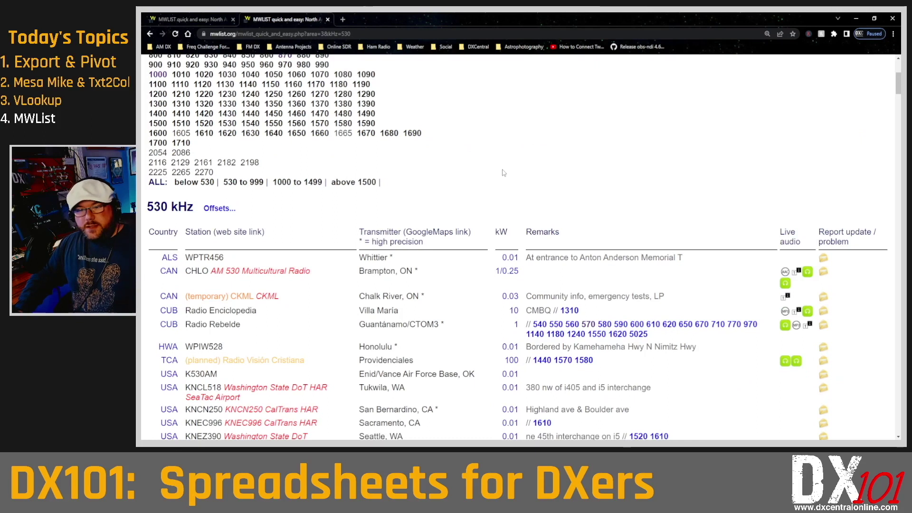
scroll(512, 166, down, 3)
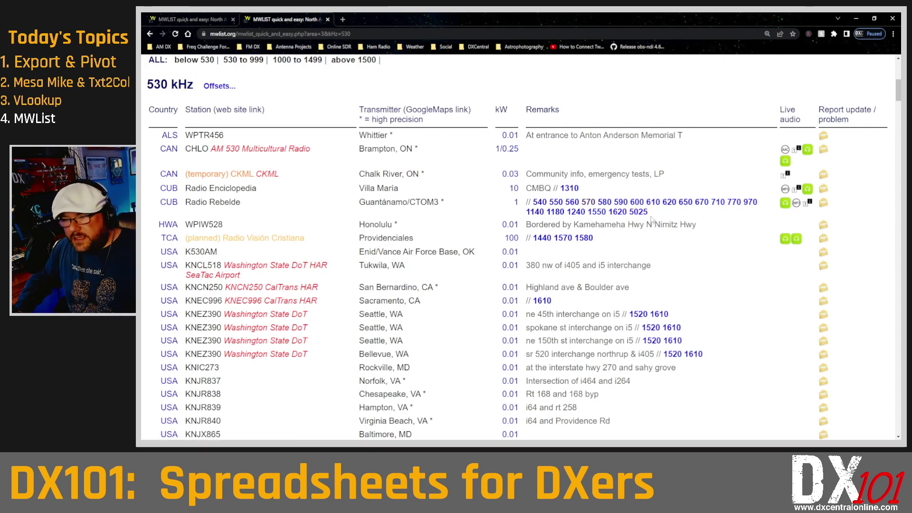
drag(652, 214, 536, 206)
key(ctrl+c)
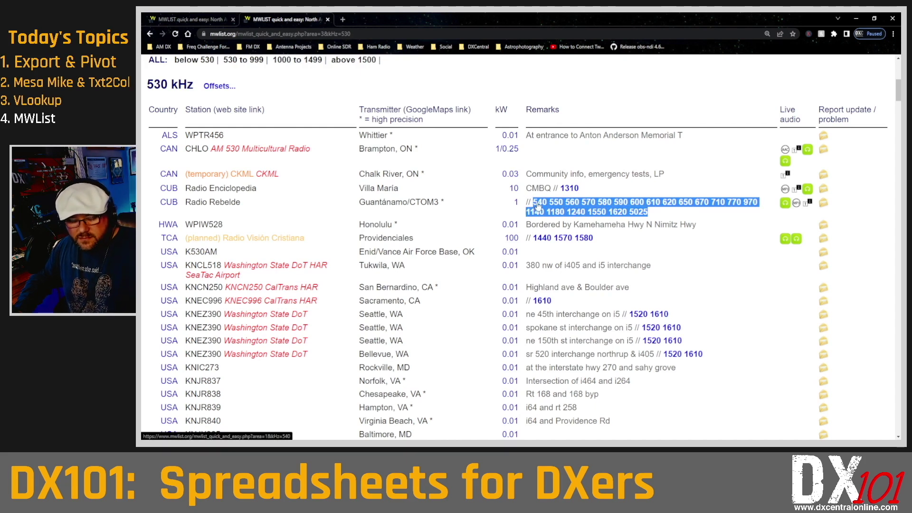
Step: Switch to Excel and enter the heading Rebelde in cell J3 of the Cubans sheet
key(alt+Tab)
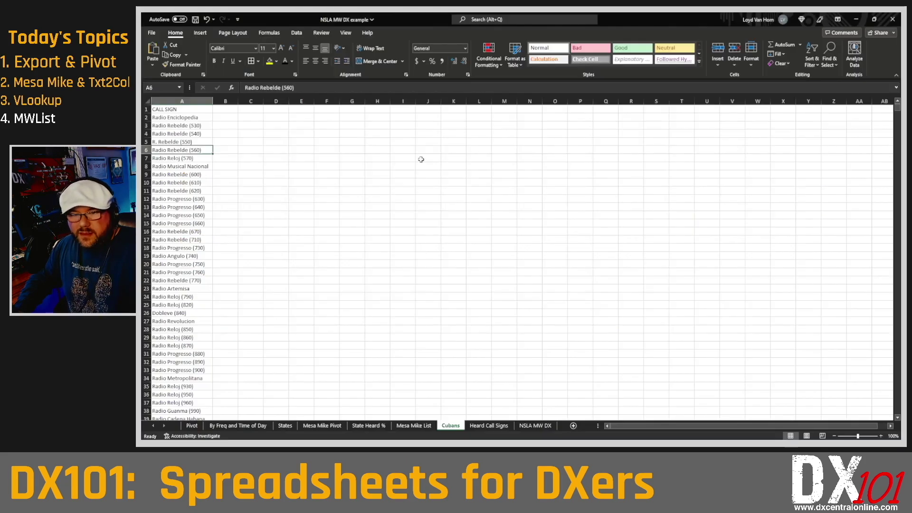
click(435, 128)
text(Trbr)
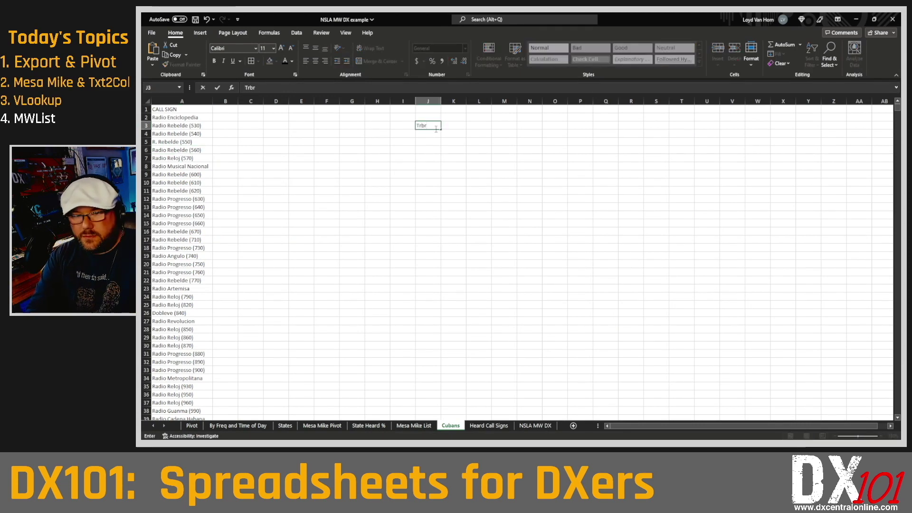
key(BackSpace)
text(Rebelde)
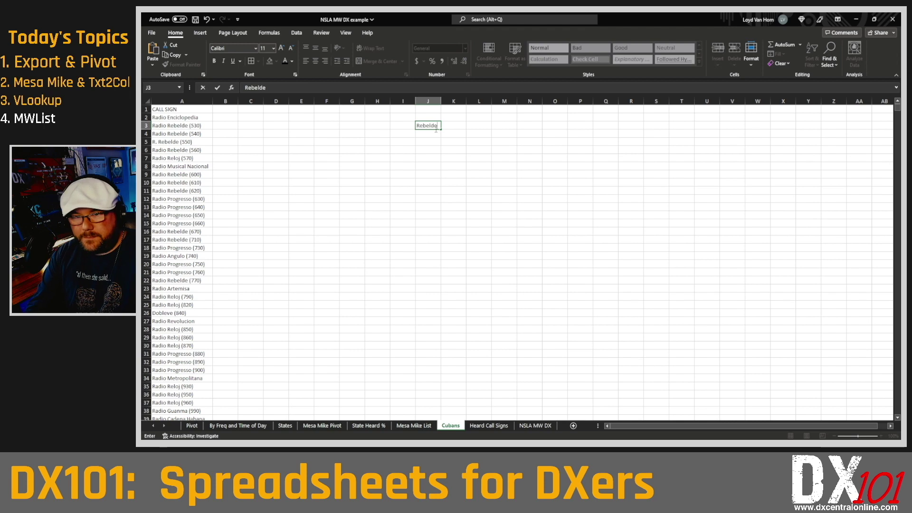
key(Return)
Step: Enter 530 in cell J4 and paste the copied Radio Rebelde frequencies into K4
text(530)
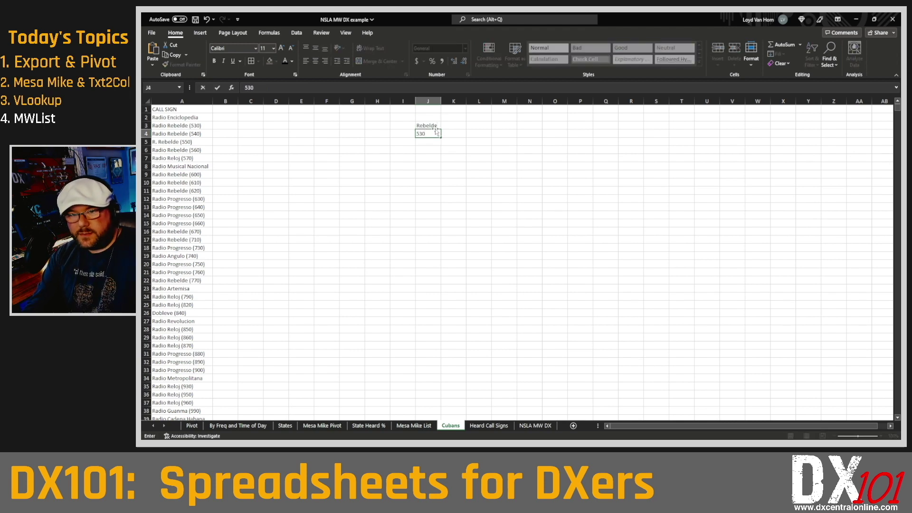
key(Tab)
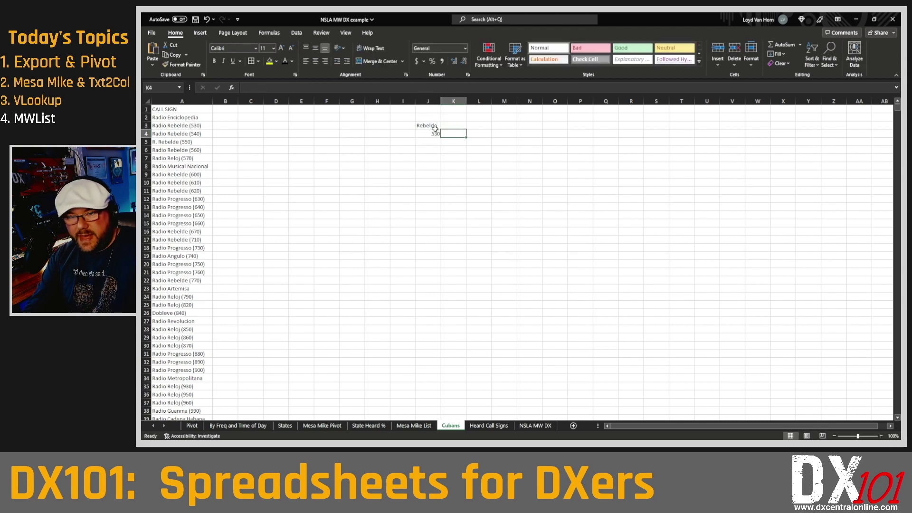
key(ctrl+v)
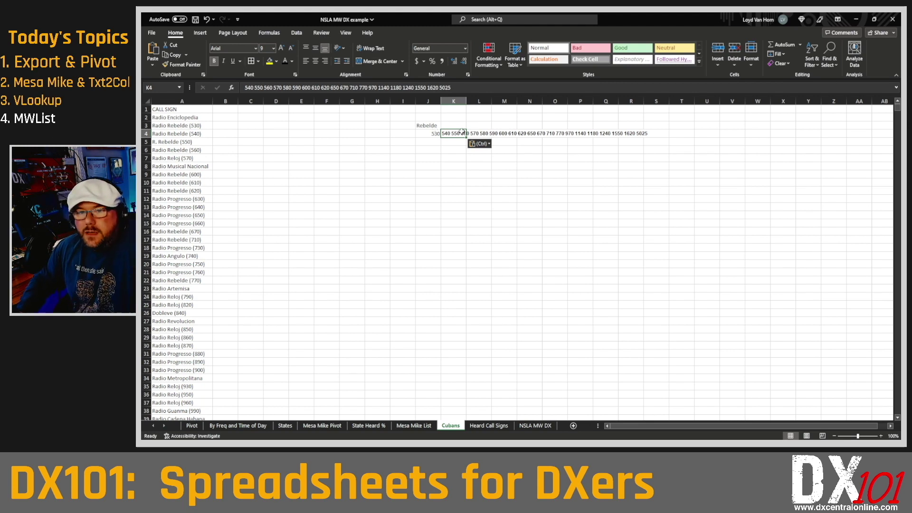
click(452, 157)
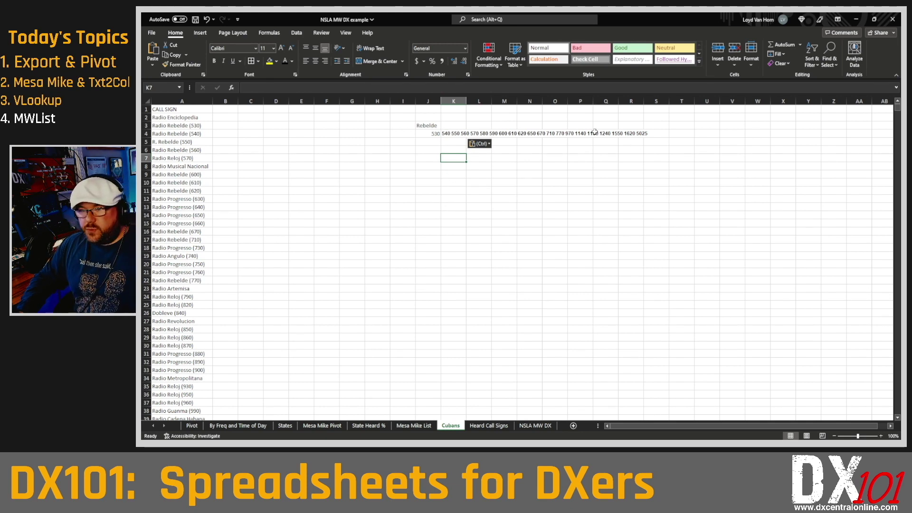
Step: Insert a | separator between the Radio Rebelde frequencies in cell K4, from 540 through 1550
click(455, 134)
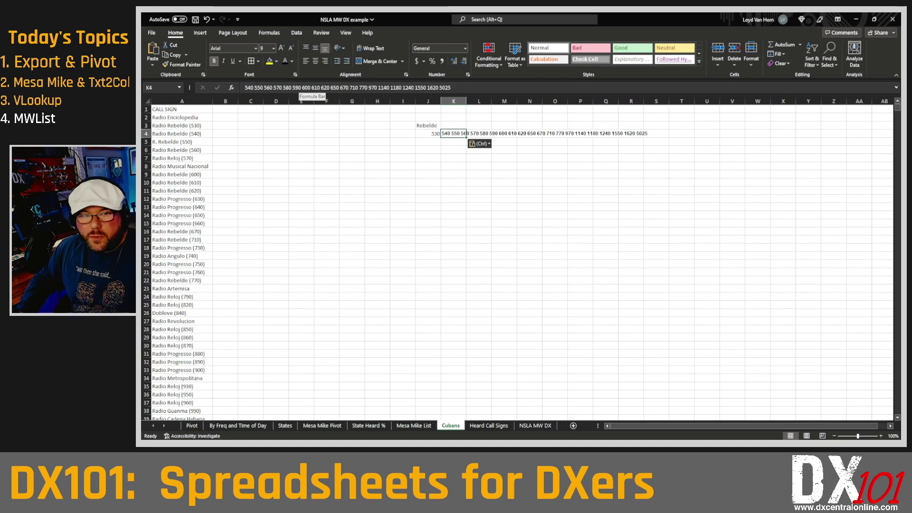
click(252, 88)
text(|)
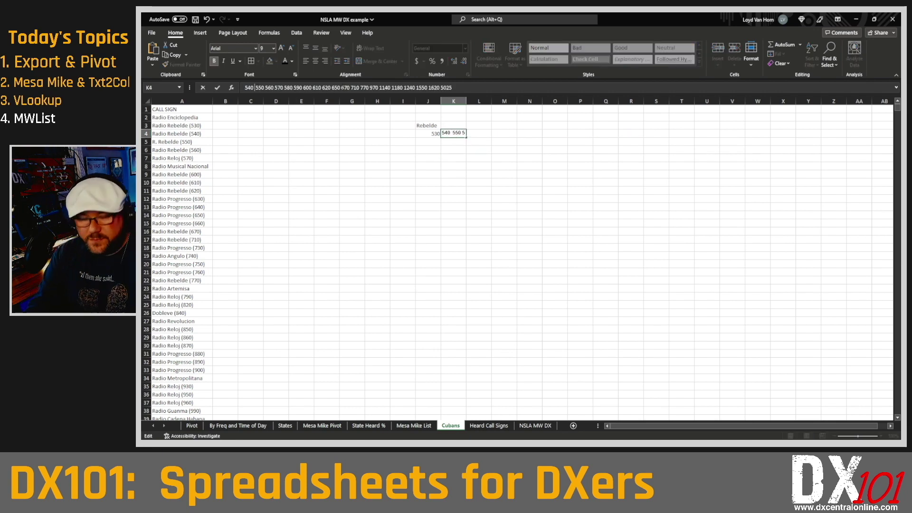
click(267, 87)
text(|)
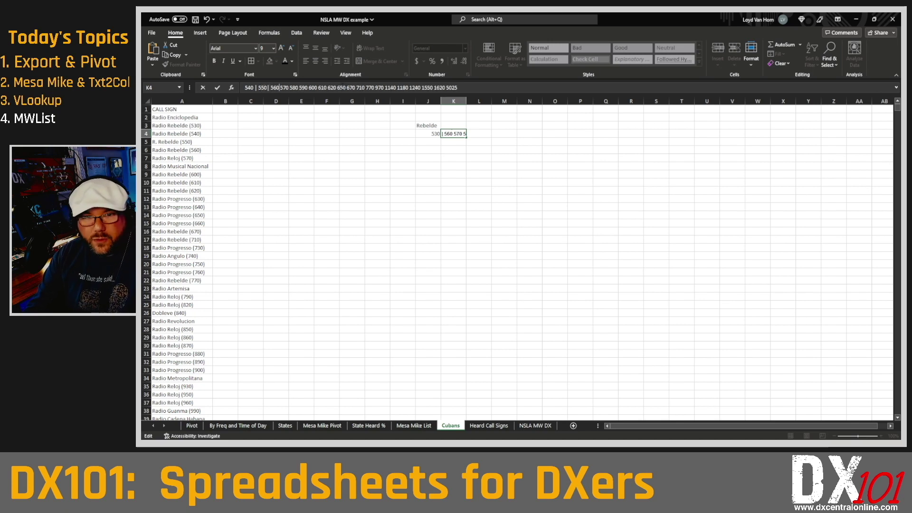
text( |)
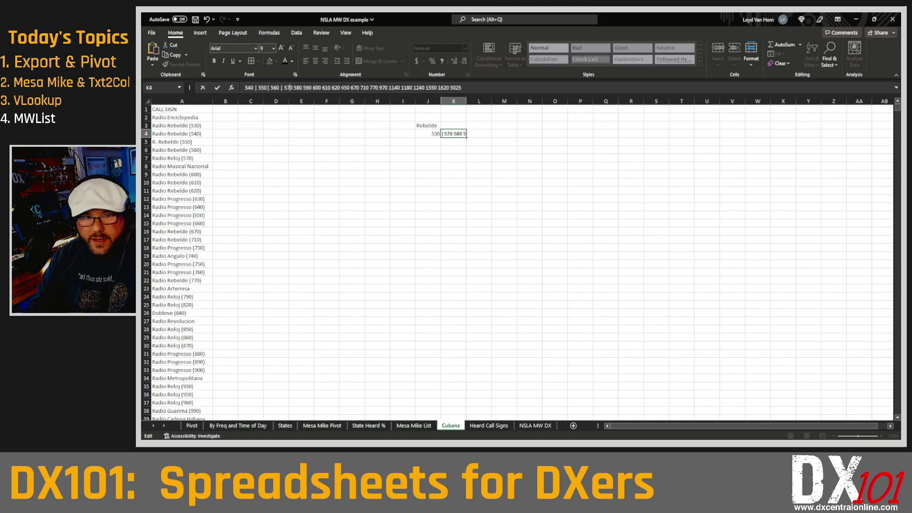
text( |)
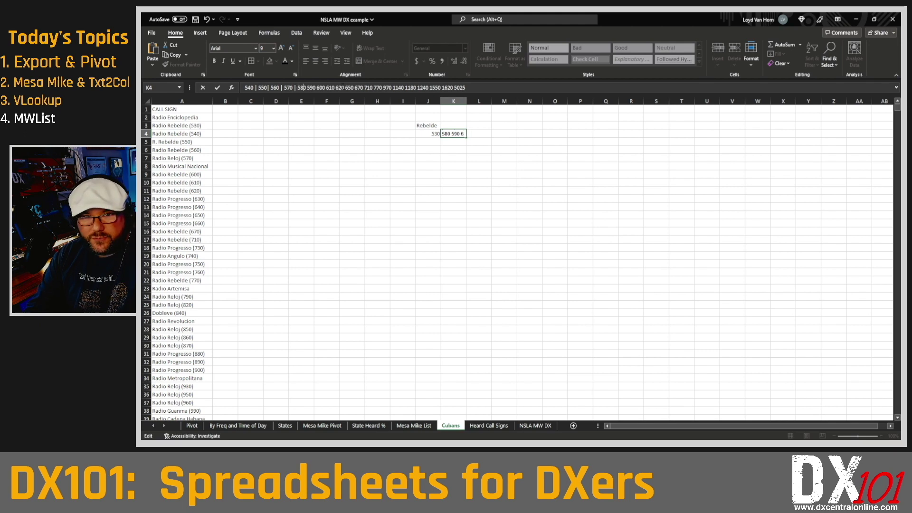
text( |)
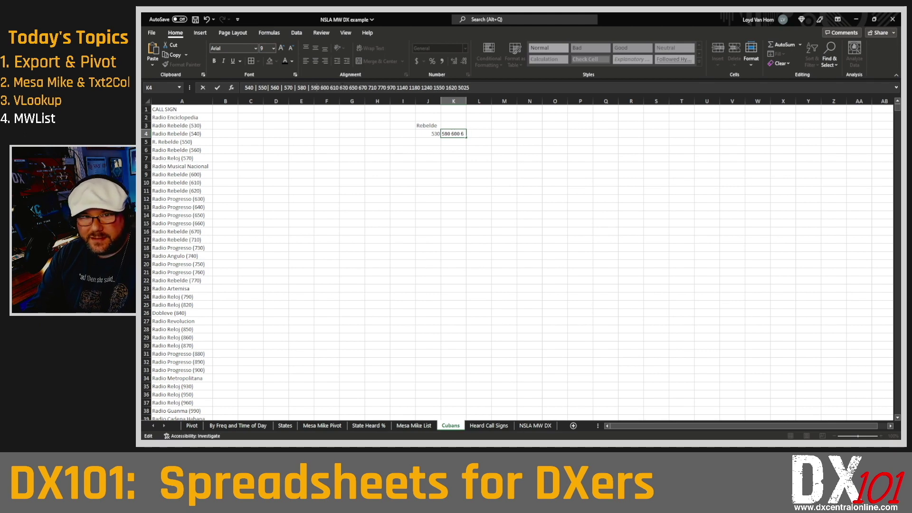
text( |)
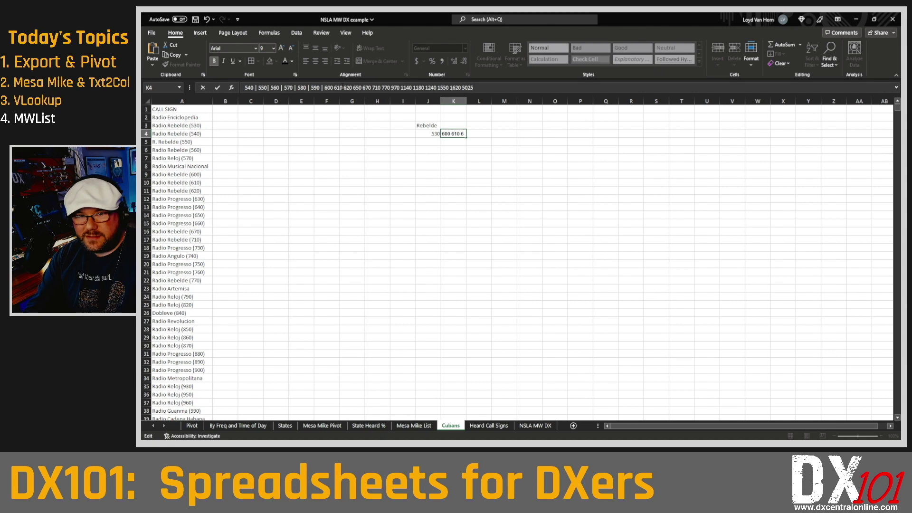
text( |)
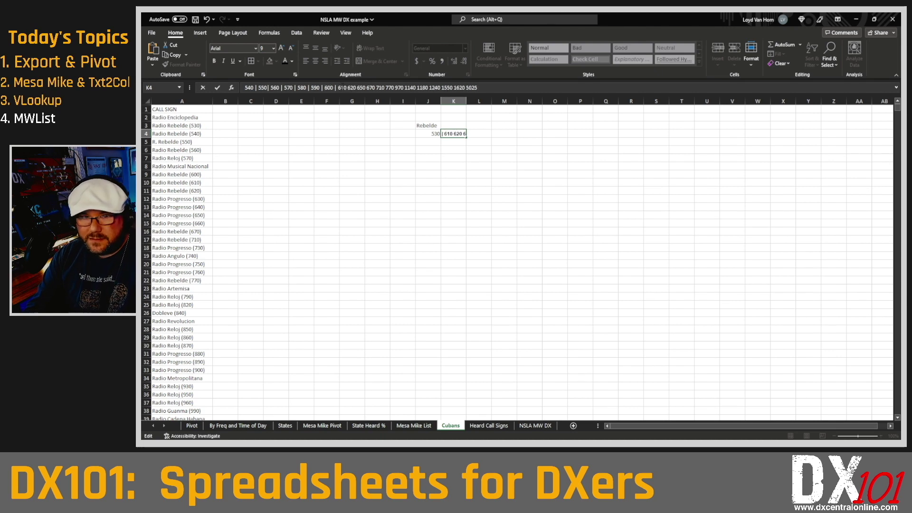
text( |)
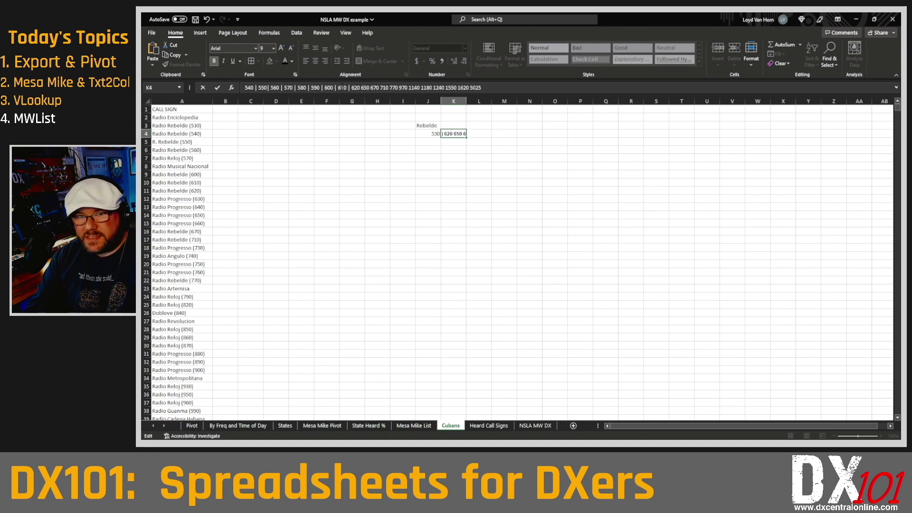
text( |)
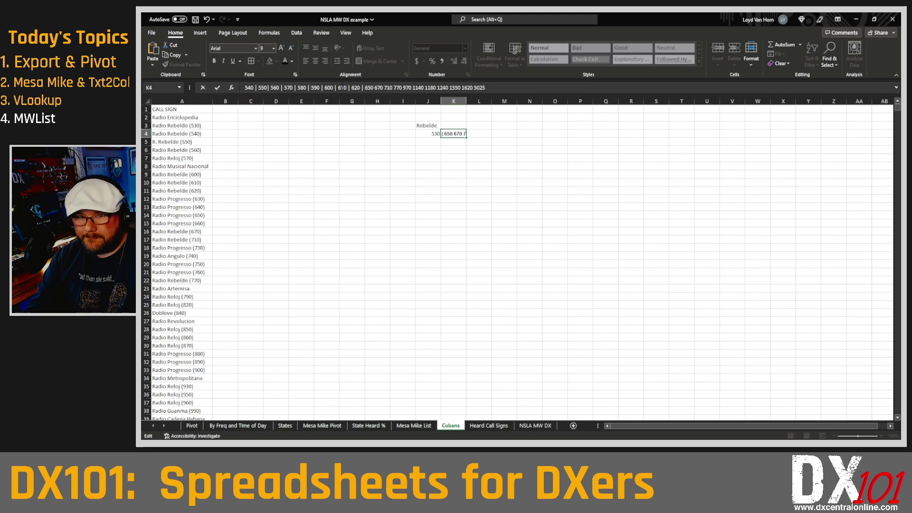
text( |)
key(Right)
key(Right)
key(Right)
key(Right)
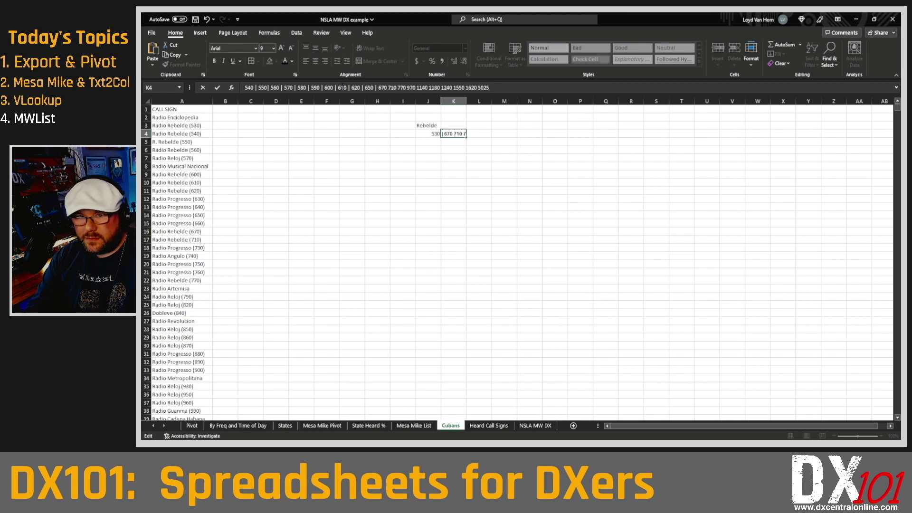
text(|)
key(Right)
key(Right)
key(Right)
key(Right)
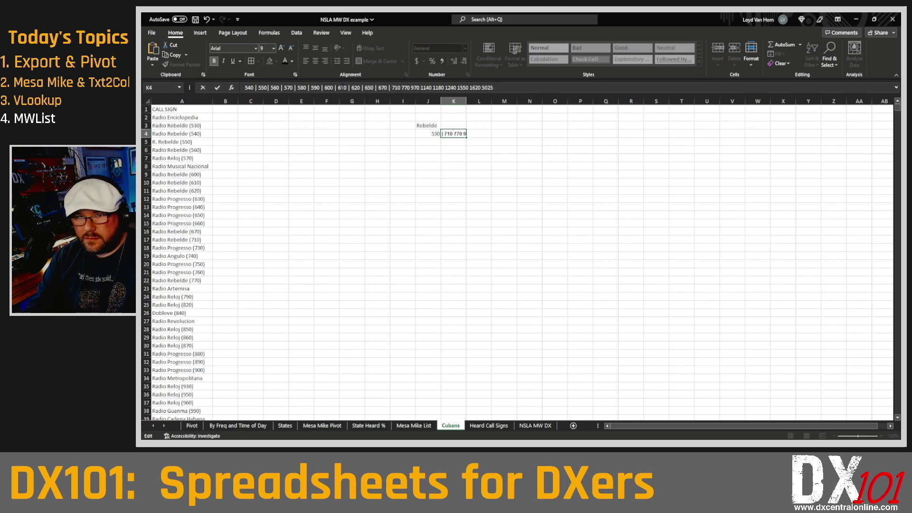
text(|)
key(Right)
key(Right)
key(Right)
key(Right)
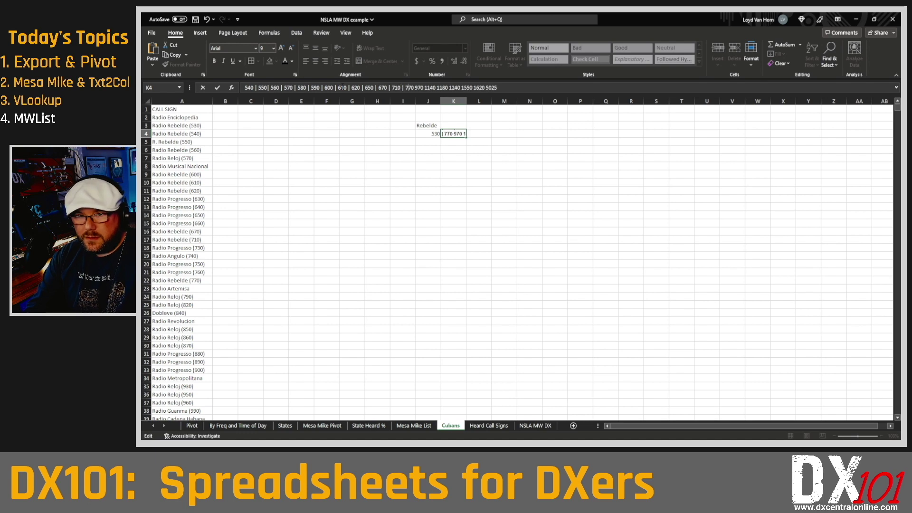
text(|)
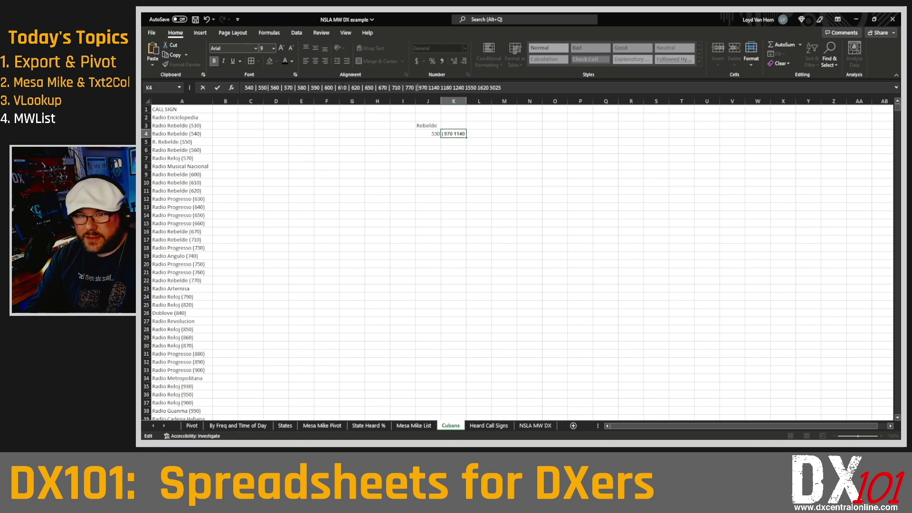
text( 550|)
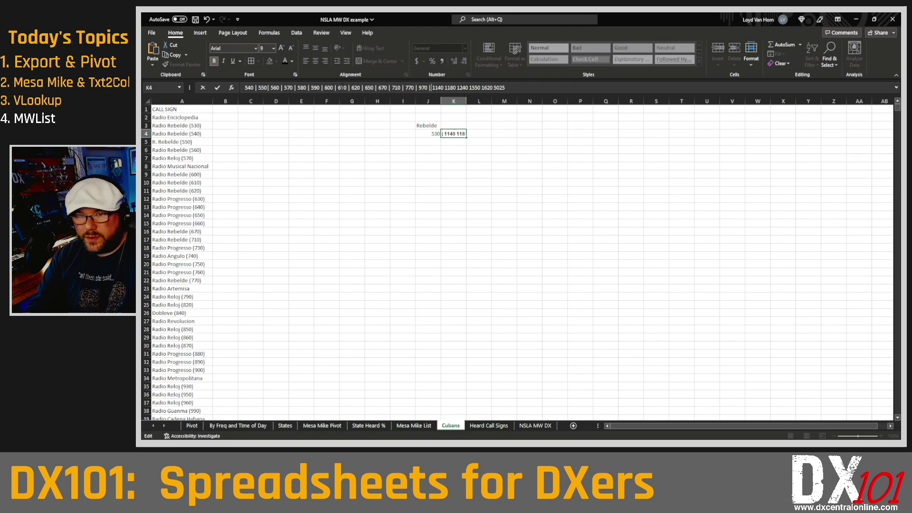
key(Right)
key(Right)
key(Right)
key(Right)
key(Right)
key(Right)
text(|)
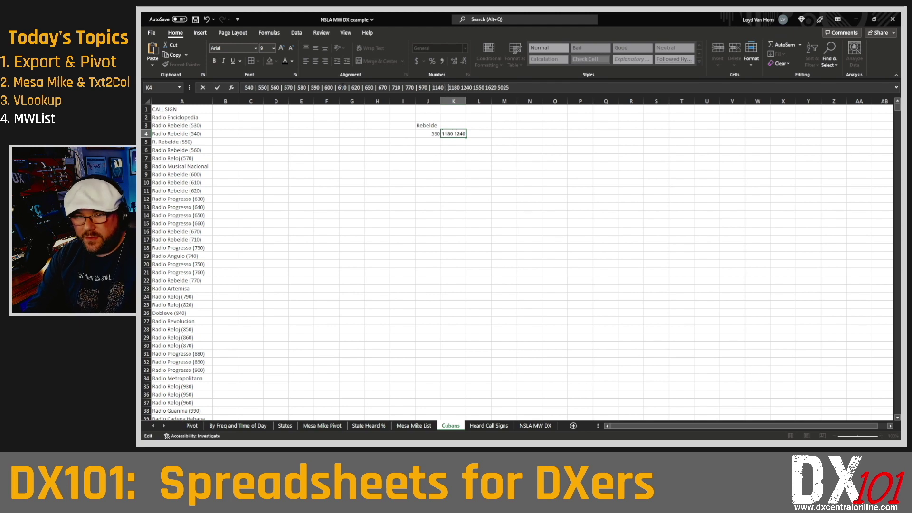
key(Right)
key(Right)
key(Right)
key(Right)
key(Right)
key(Right)
text(|)
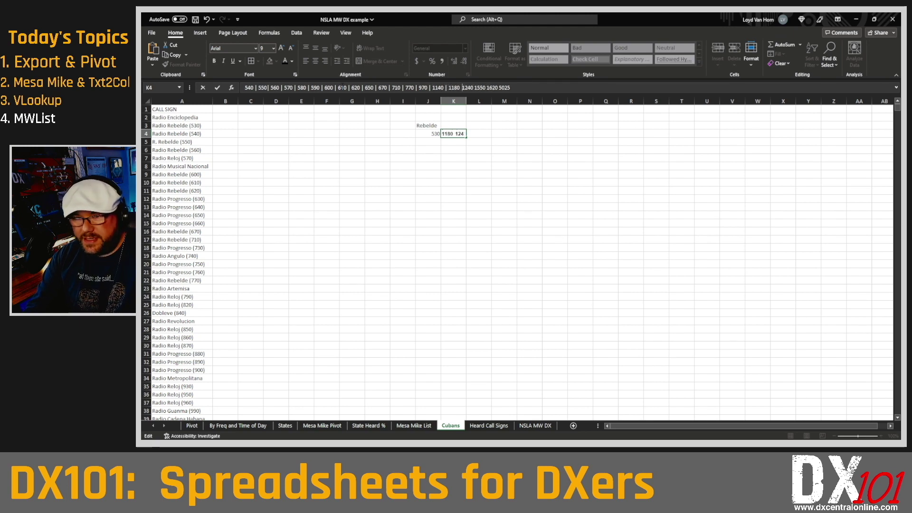
key(Right)
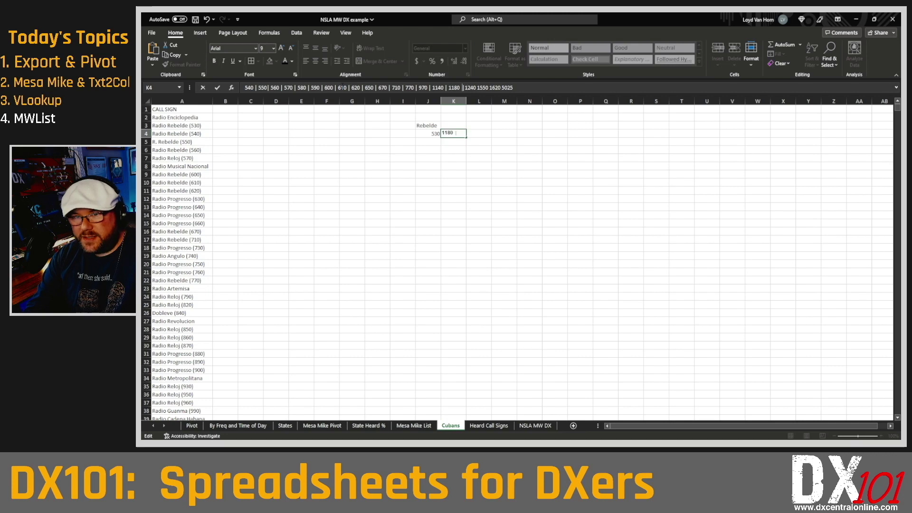
key(Right)
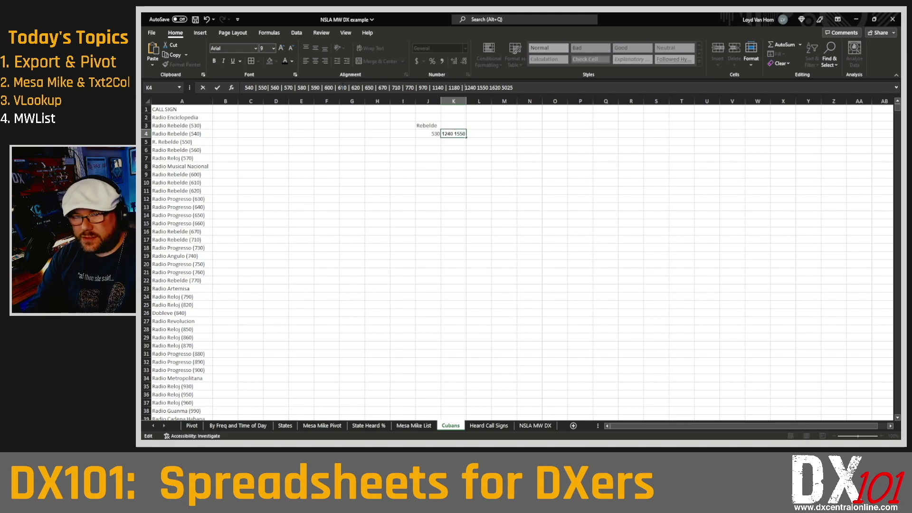
text(| 560)
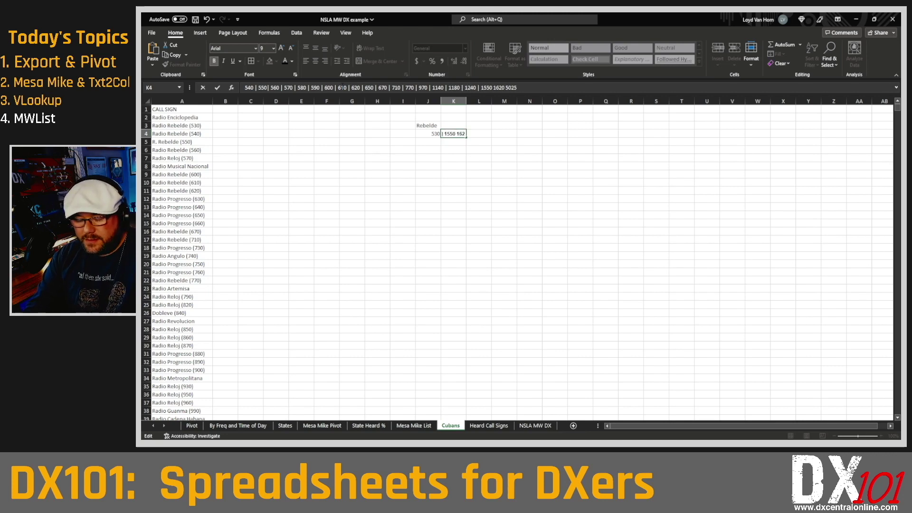
text( |)
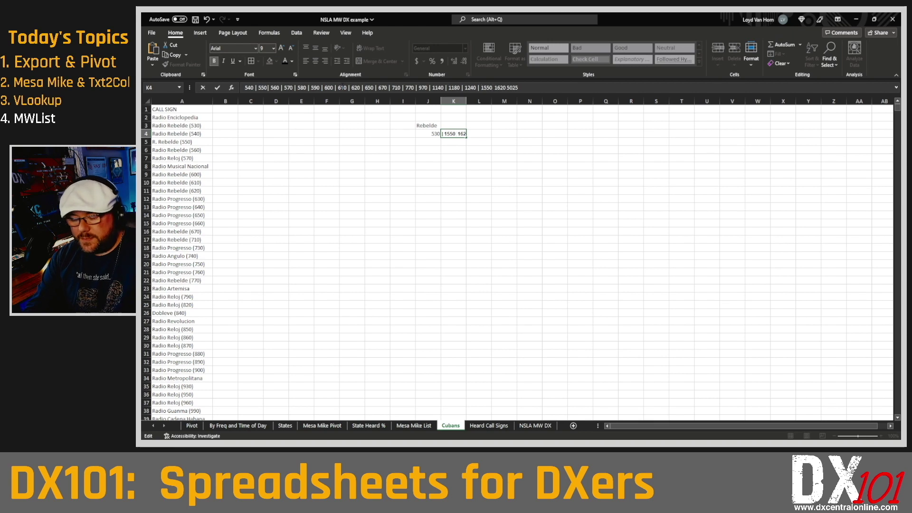
Step: Complete the | separator before 1620 and remove the 5025 frequency from the end of K4
key(Delete)
key(Delete)
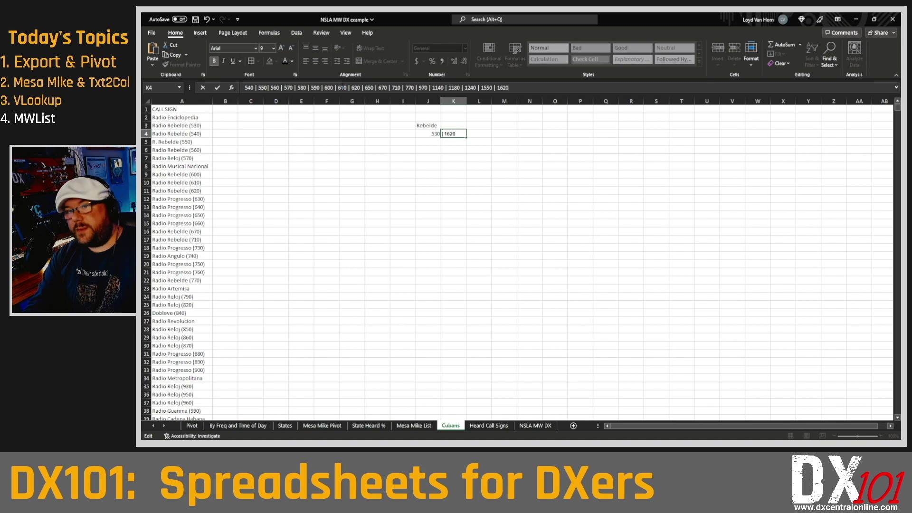
key(Return)
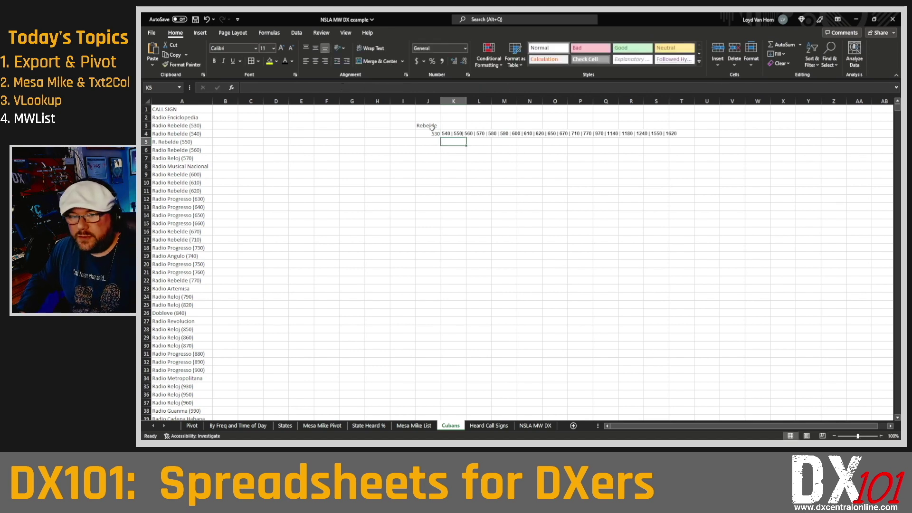
Step: Left-align the frequencies in J4:T4 and add the missing space between 550 and its | separator in K4
drag(430, 134, 684, 133)
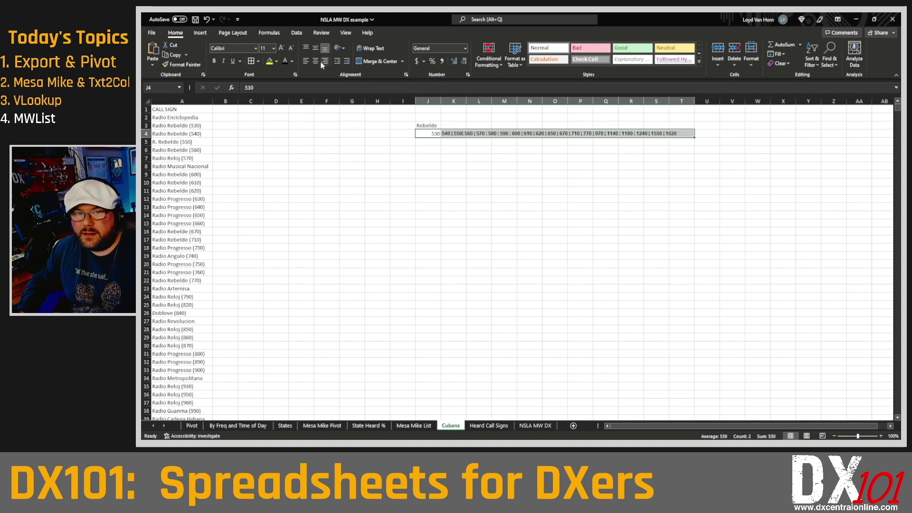
click(306, 60)
click(504, 182)
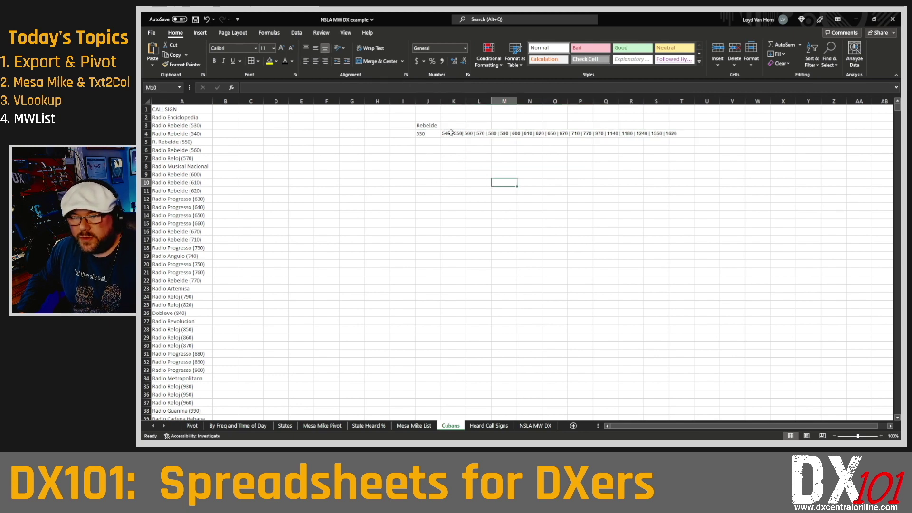
click(450, 133)
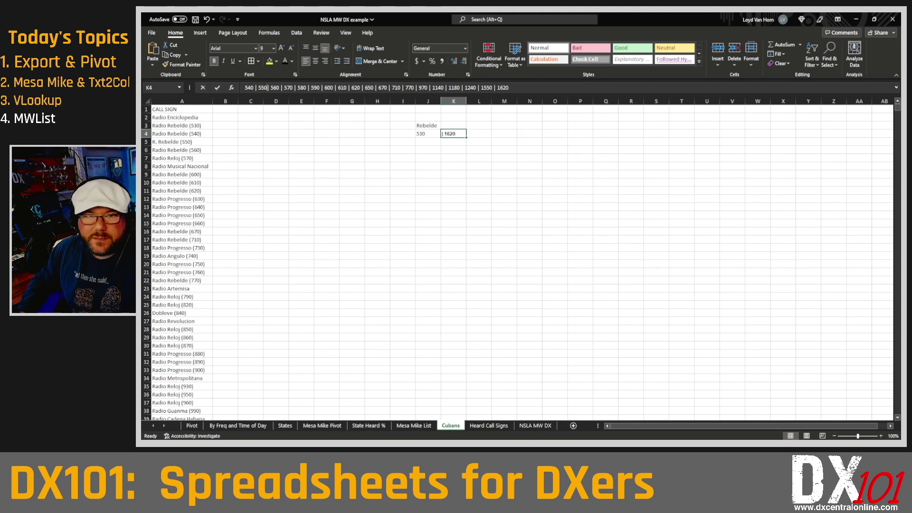
click(395, 197)
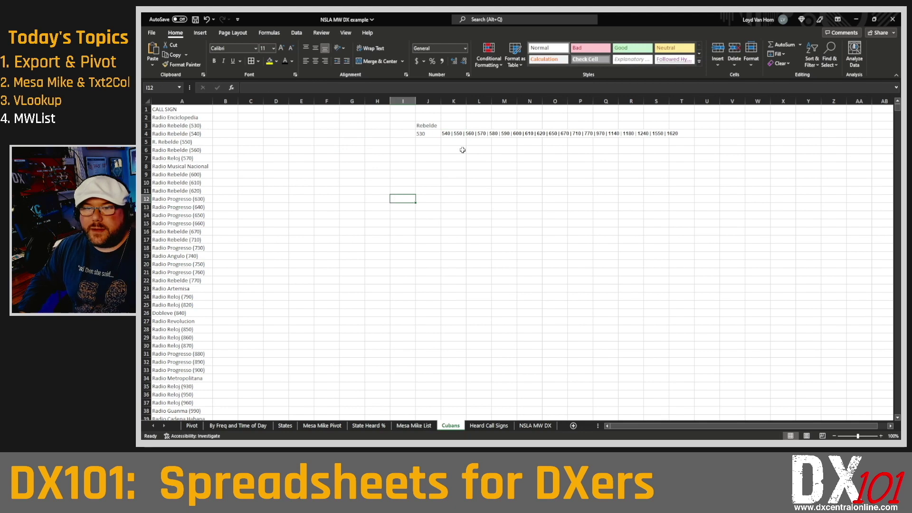
Step: Split the K4 frequencies into separate cells with Text to Columns, using Delimited data and | as the other delimiter
click(438, 135)
click(449, 132)
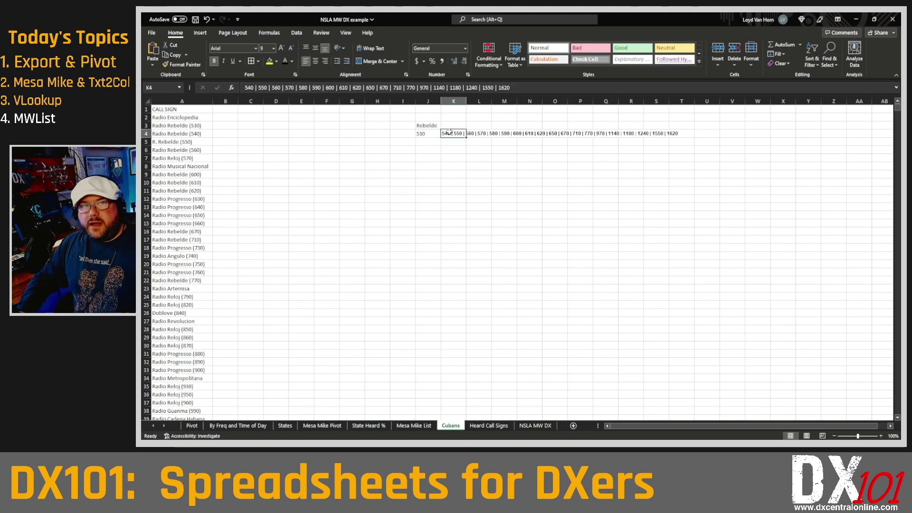
click(297, 32)
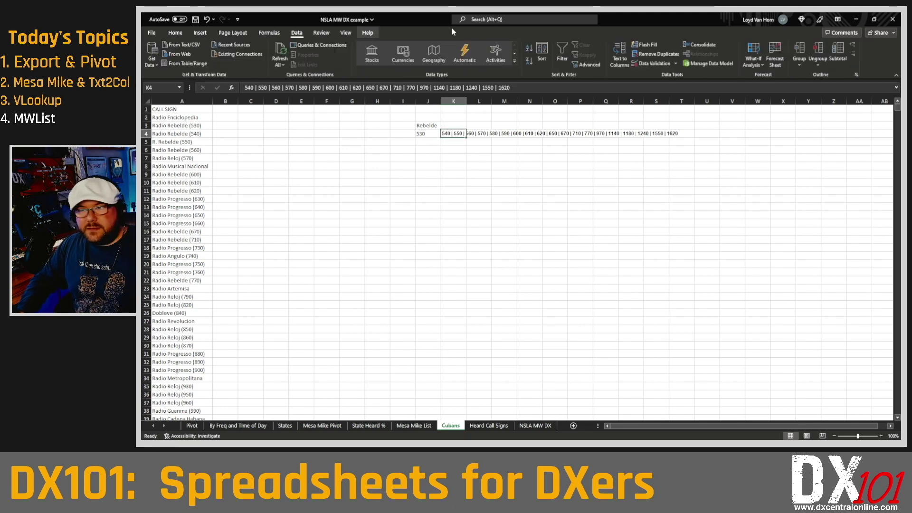
click(620, 53)
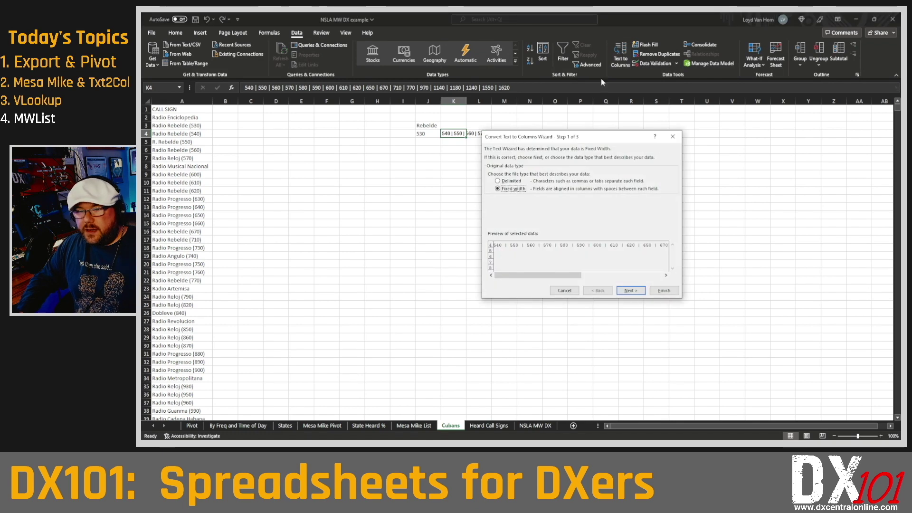
click(511, 181)
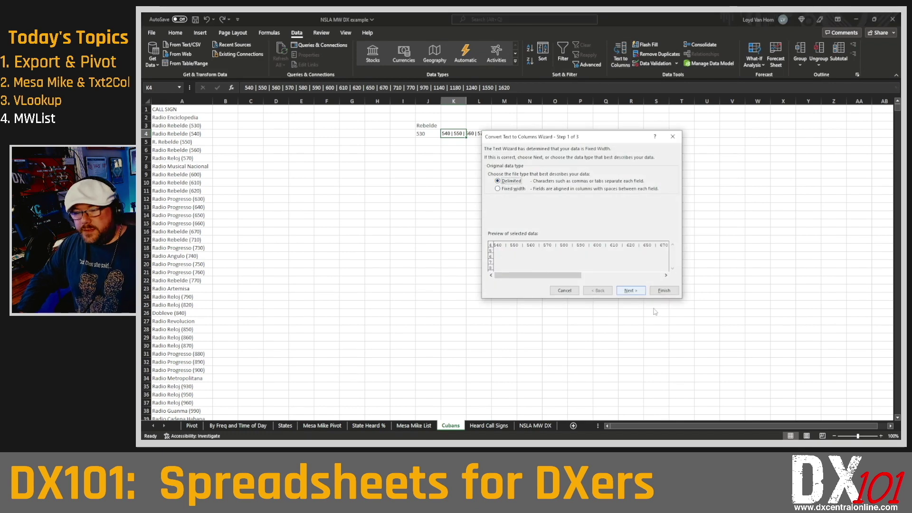
click(630, 290)
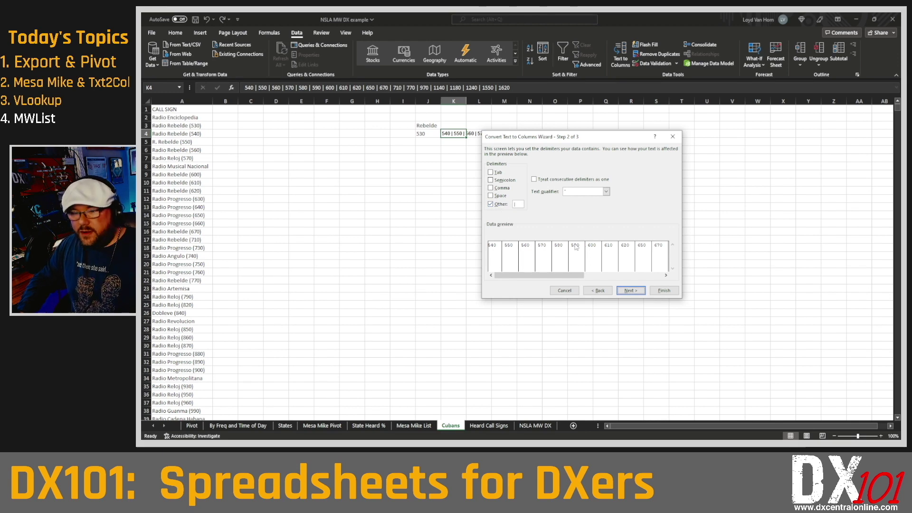
click(630, 290)
click(664, 289)
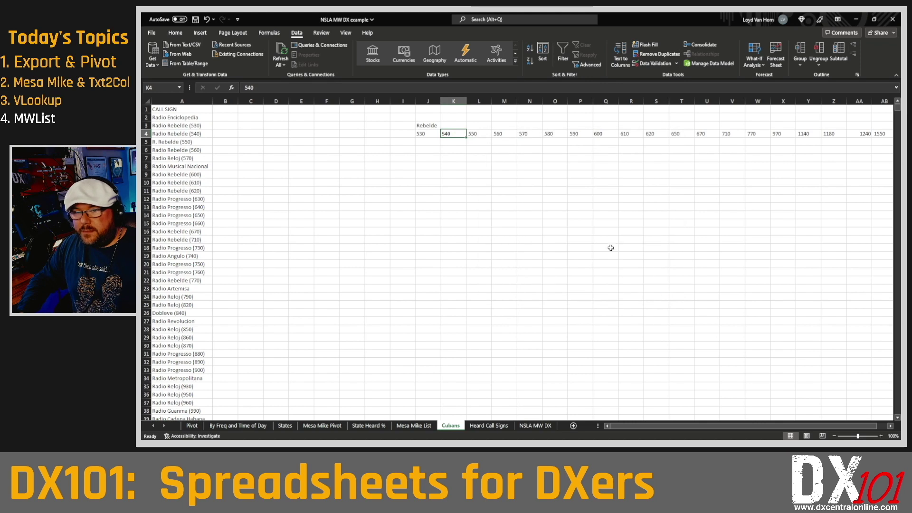
click(707, 183)
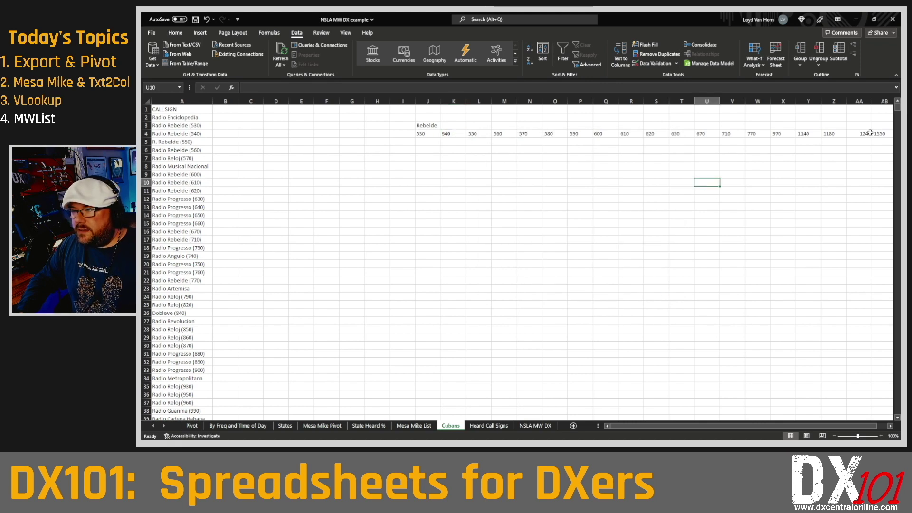
Step: Left-align the split Radio Rebelde frequencies in J4:AC4 on the Cubans sheet
drag(429, 134, 861, 135)
click(175, 33)
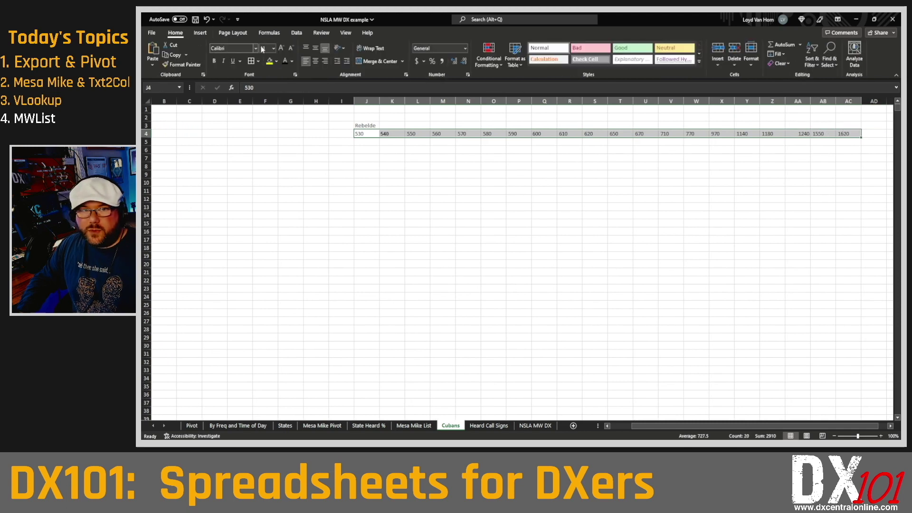
click(306, 61)
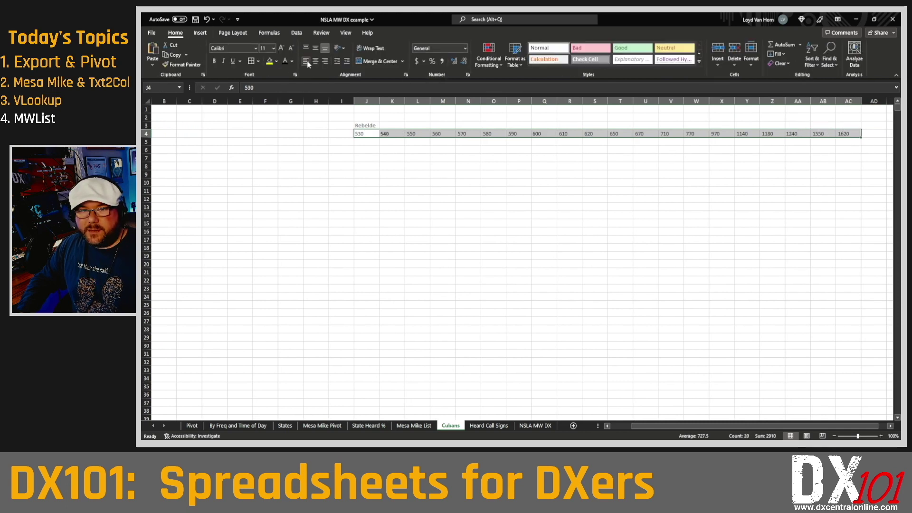
click(416, 207)
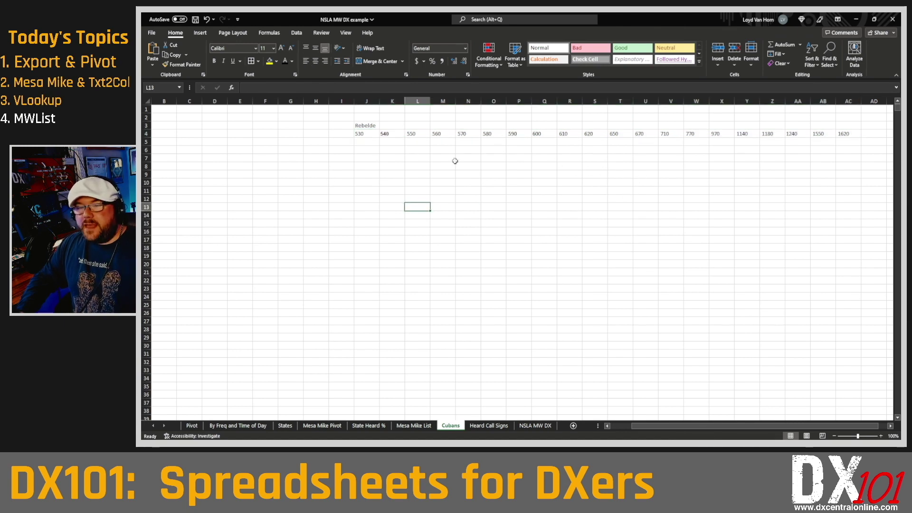
drag(668, 426, 625, 429)
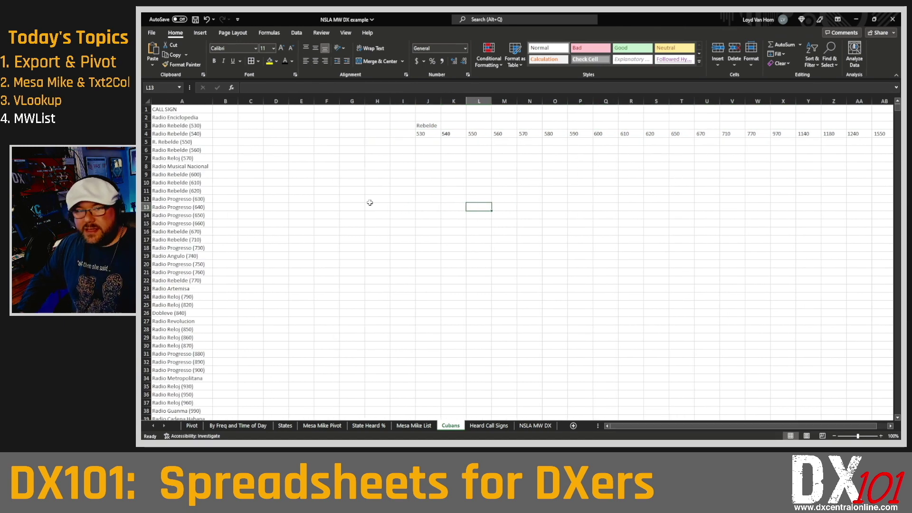
drag(420, 135, 889, 142)
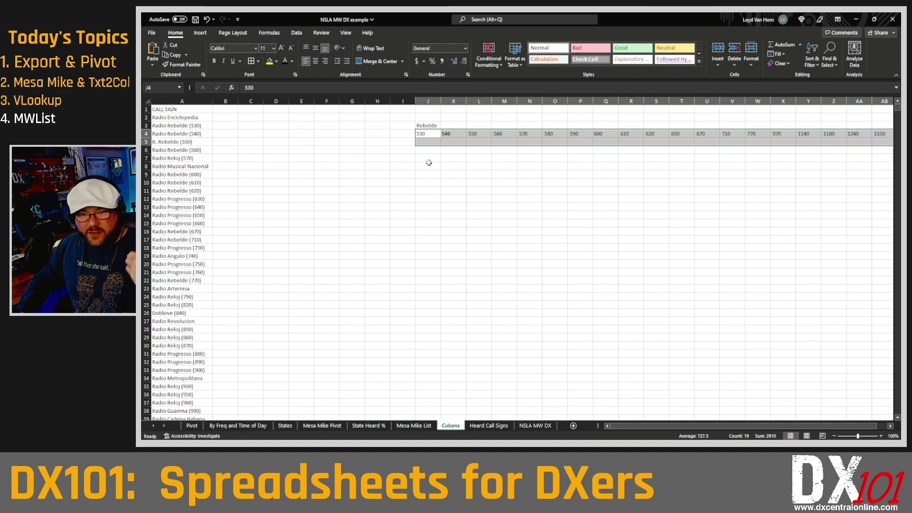
Step: Switch to MWLIST in the browser, open the 600 kHz listing and highlight Radio Progreso's parallel frequencies
key(alt+Tab)
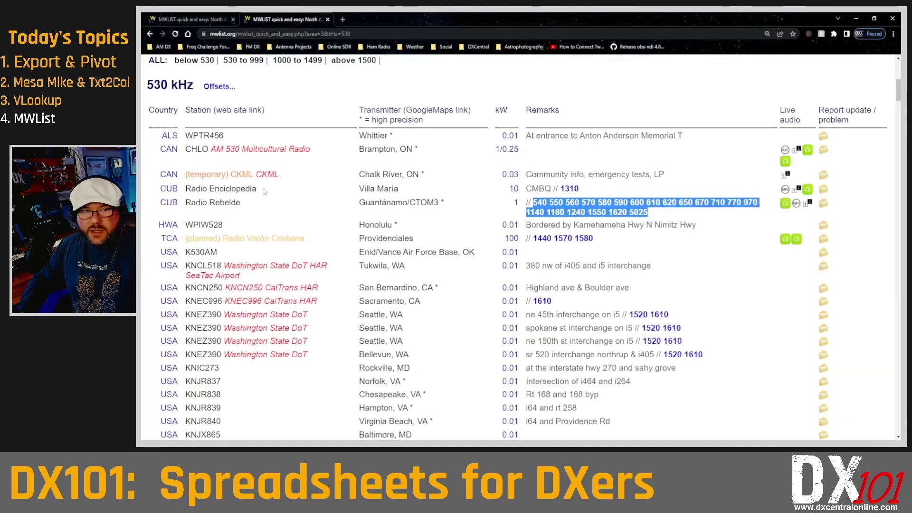
scroll(261, 182, up, 4)
click(157, 116)
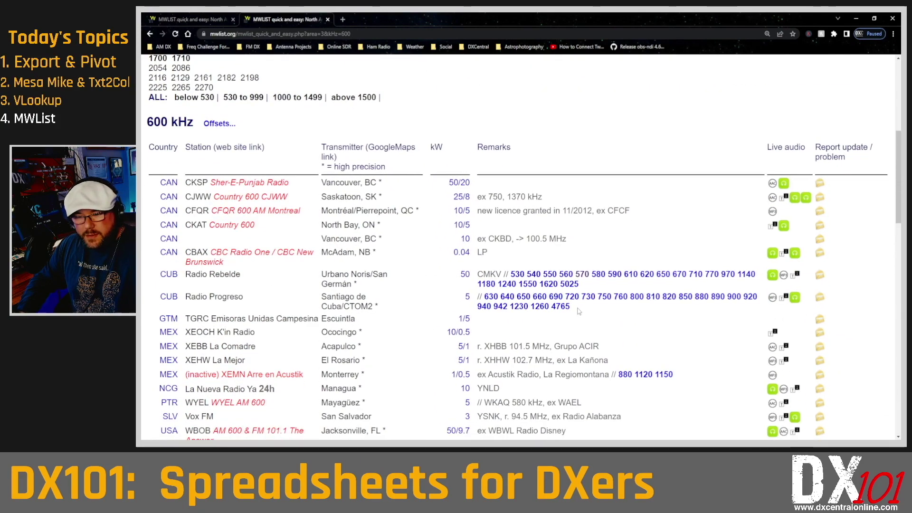
drag(570, 307, 484, 297)
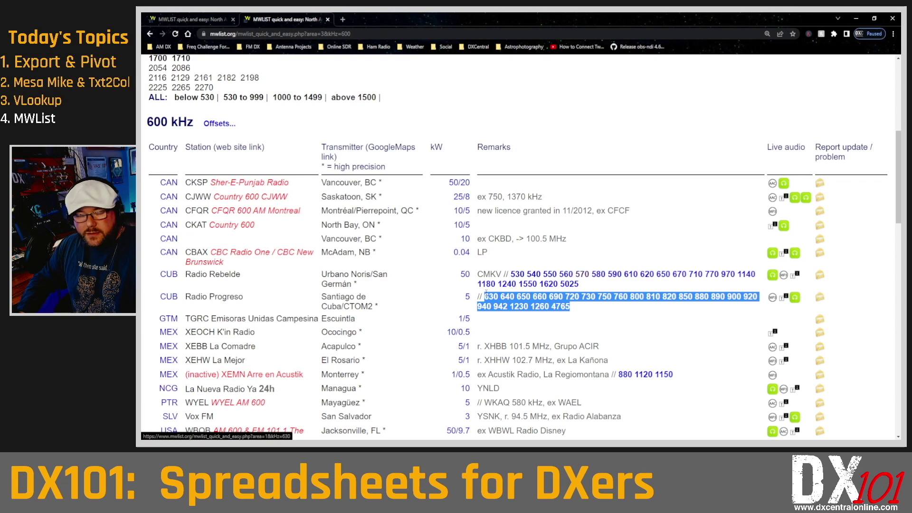
Step: Open MWLIST's 570 kHz listing and find the parallel frequencies listed for Radio Reloj
scroll(226, 228, up, 6)
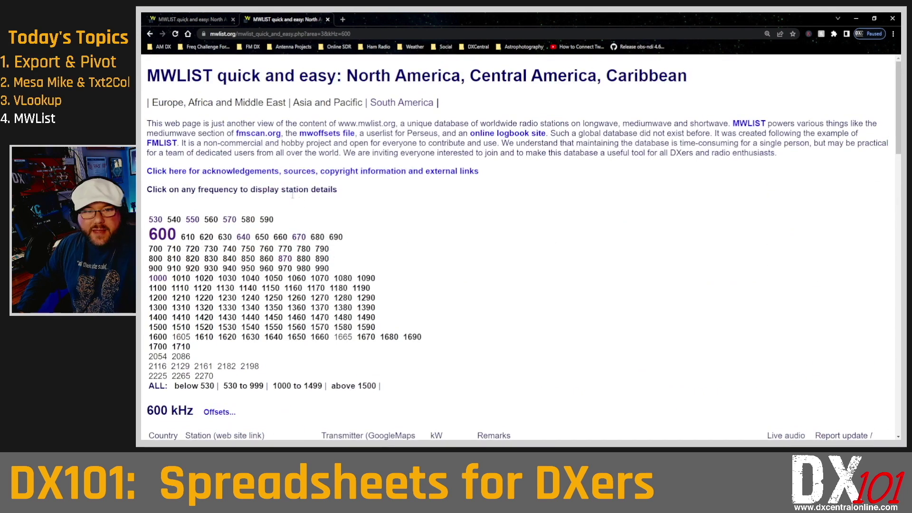
click(230, 219)
scroll(487, 237, down, 6)
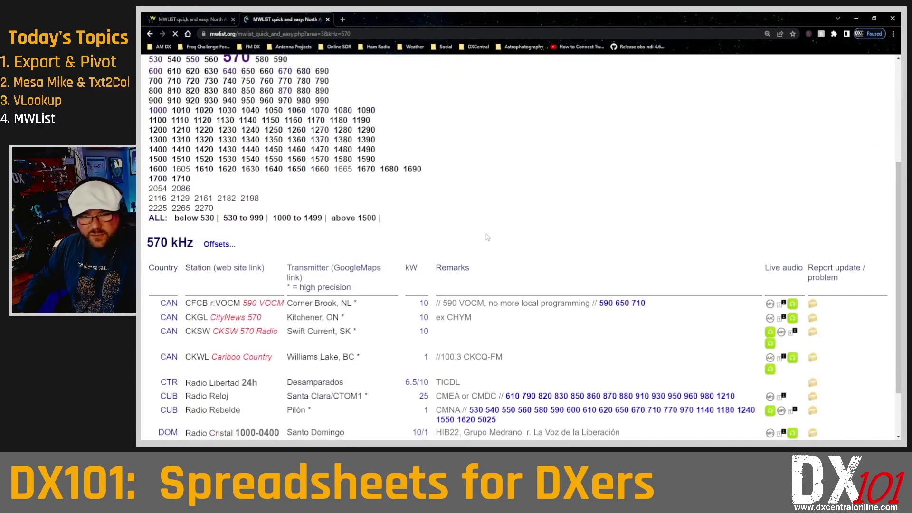
scroll(487, 237, down, 2)
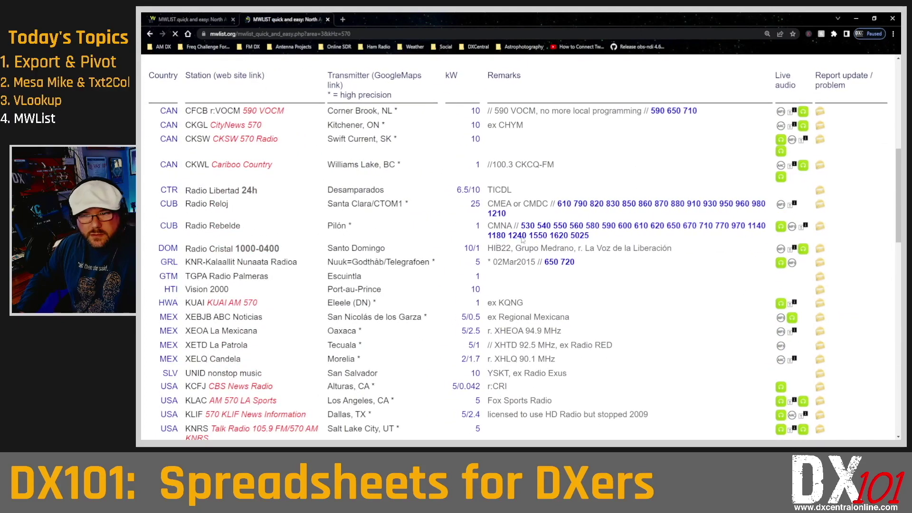
drag(529, 218, 559, 201)
Step: Switch back to Excel, bring up the NSLA MW DX2 workbook and show its Cubans Heard sheet
key(alt+Tab)
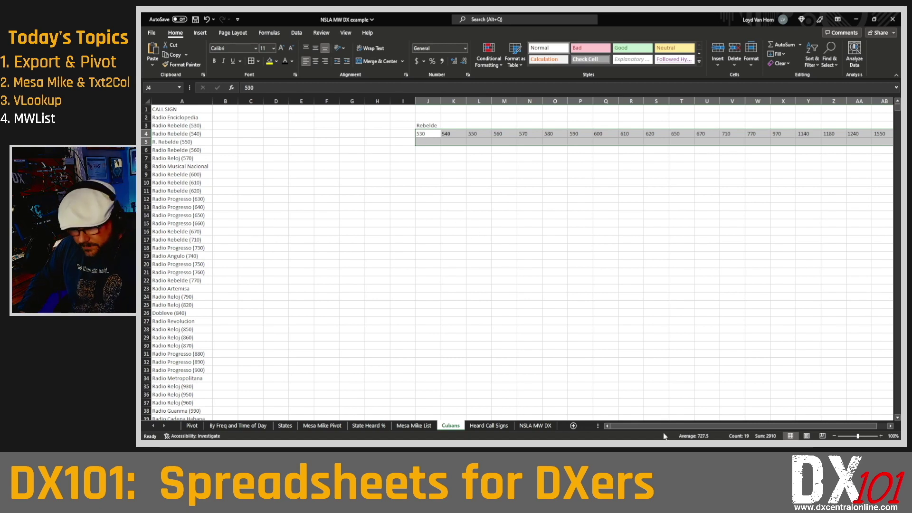
click(706, 446)
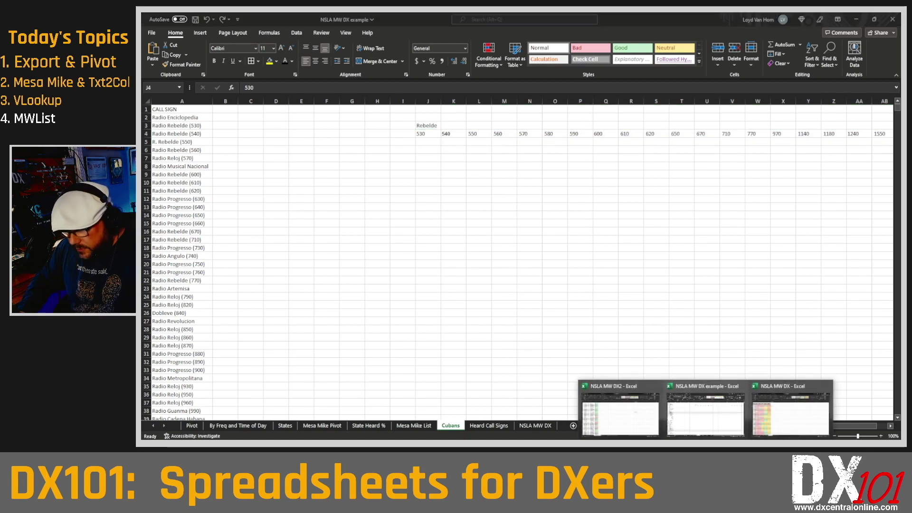
click(620, 411)
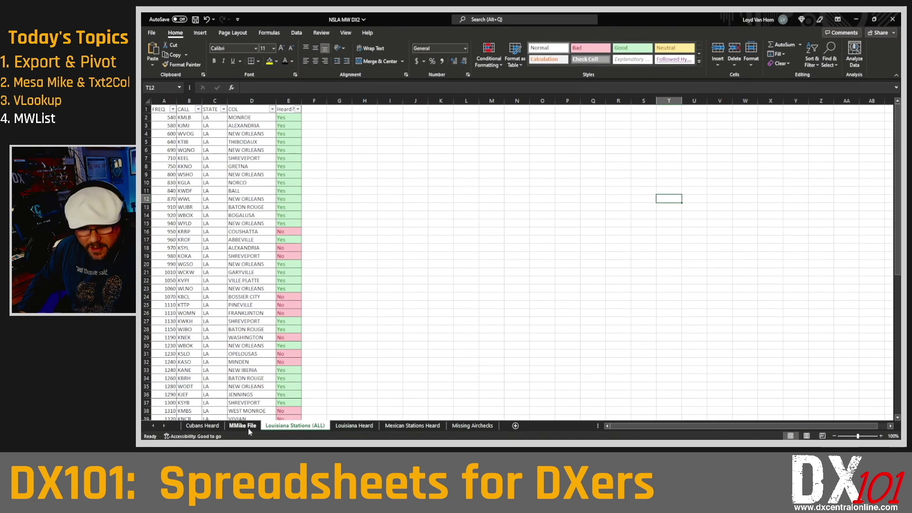
click(202, 426)
click(534, 311)
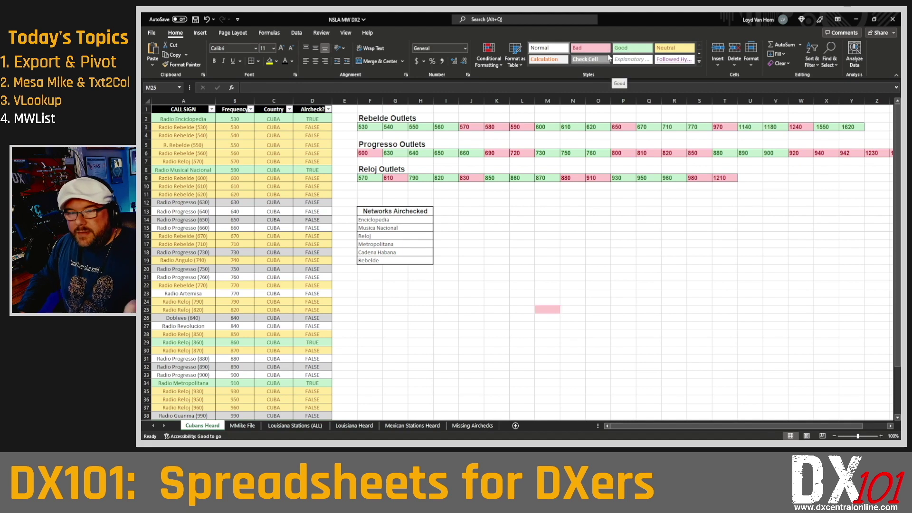
Step: Examine the color-coded Rebelde, Progresso and Reloj outlet rows, the Cuban station table and the Networks Airchecked list on the Cubans Heard sheet
drag(369, 125, 520, 130)
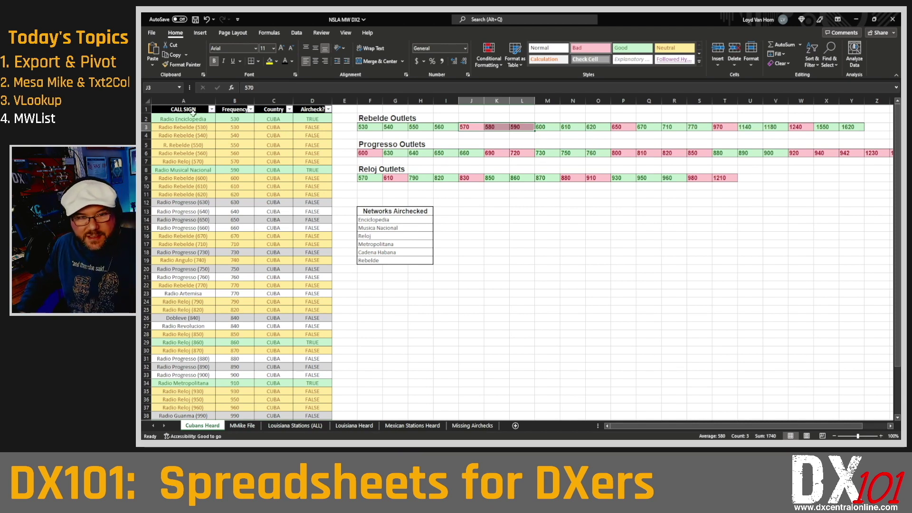
drag(183, 101, 316, 98)
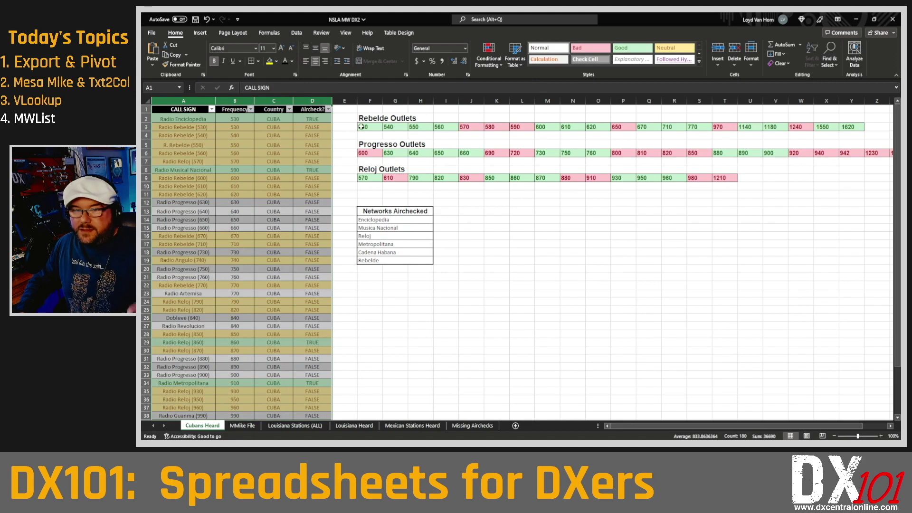
drag(361, 126, 677, 136)
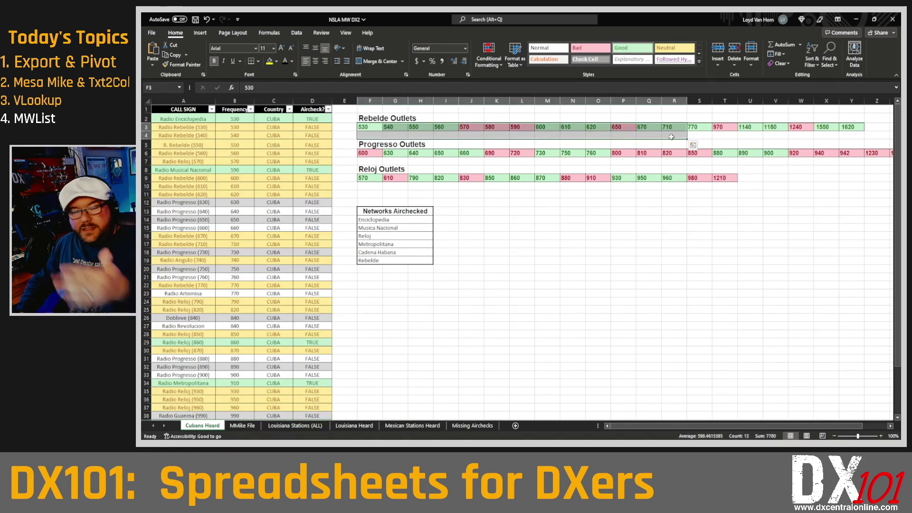
click(680, 257)
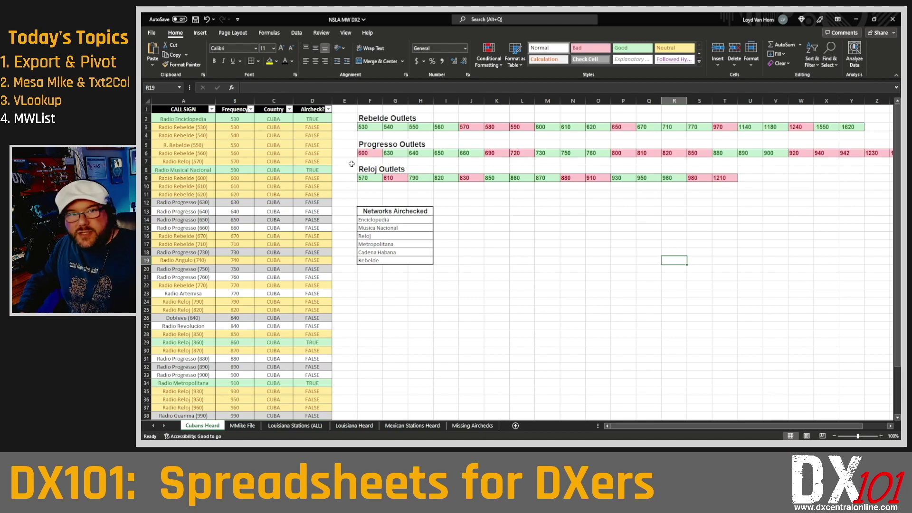
drag(372, 209, 370, 268)
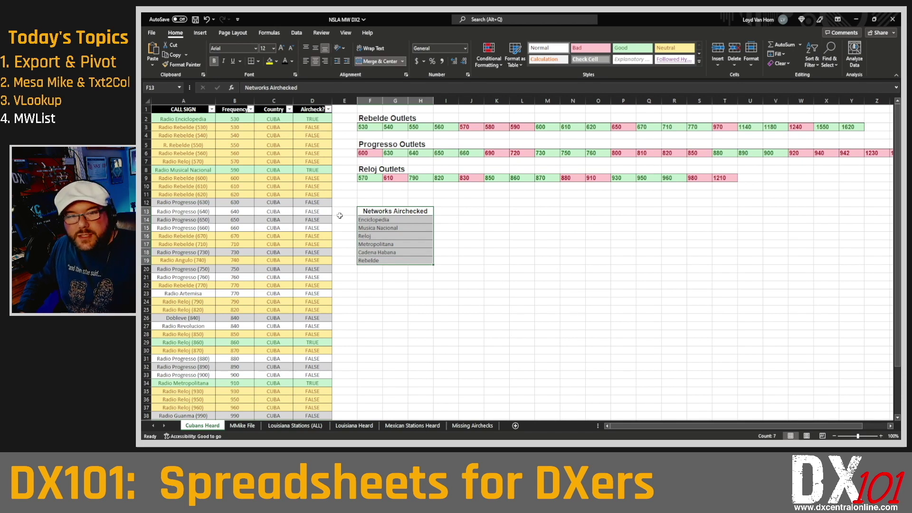
click(410, 218)
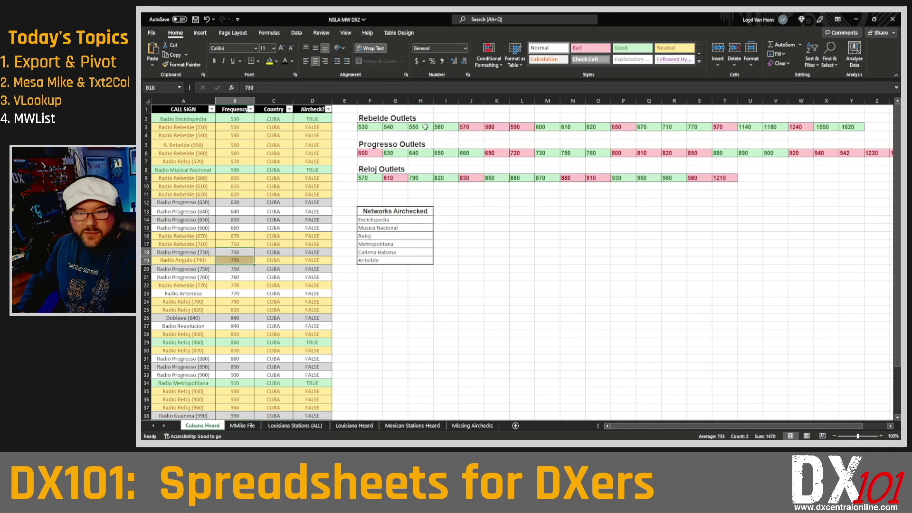
drag(366, 127, 748, 127)
click(687, 193)
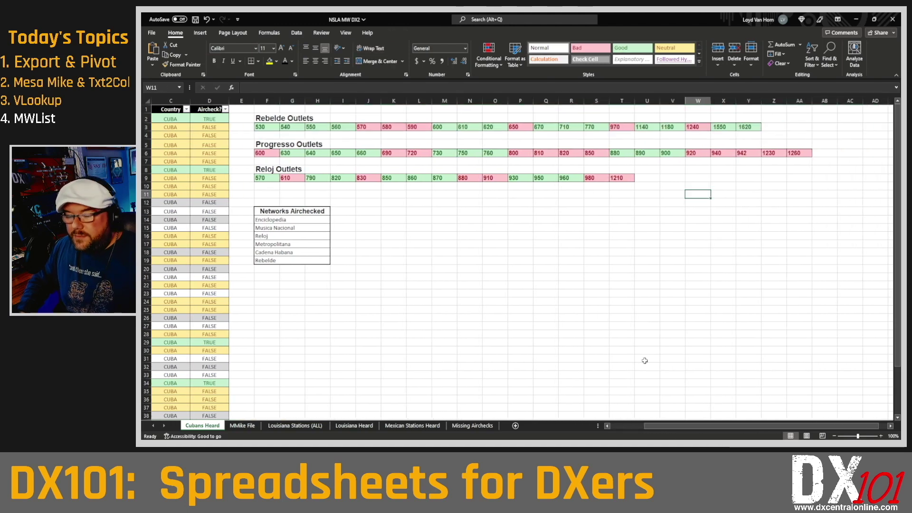
click(629, 428)
click(622, 425)
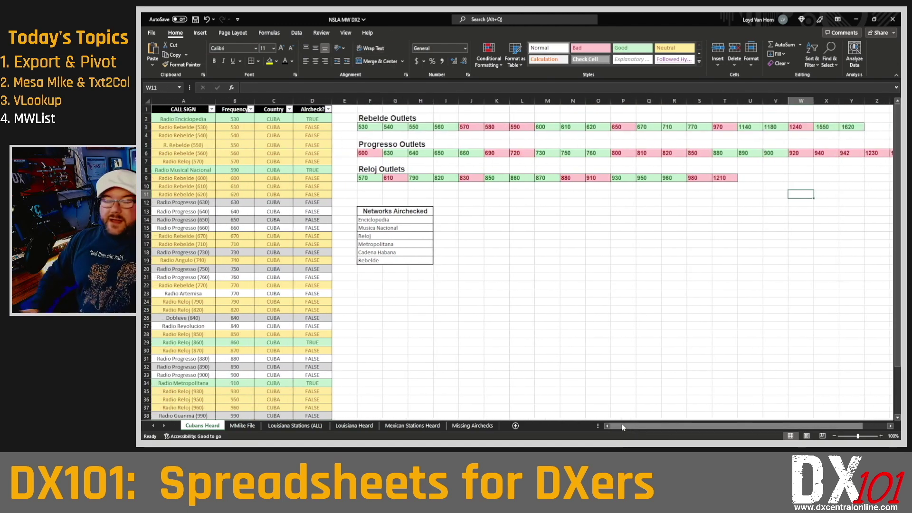